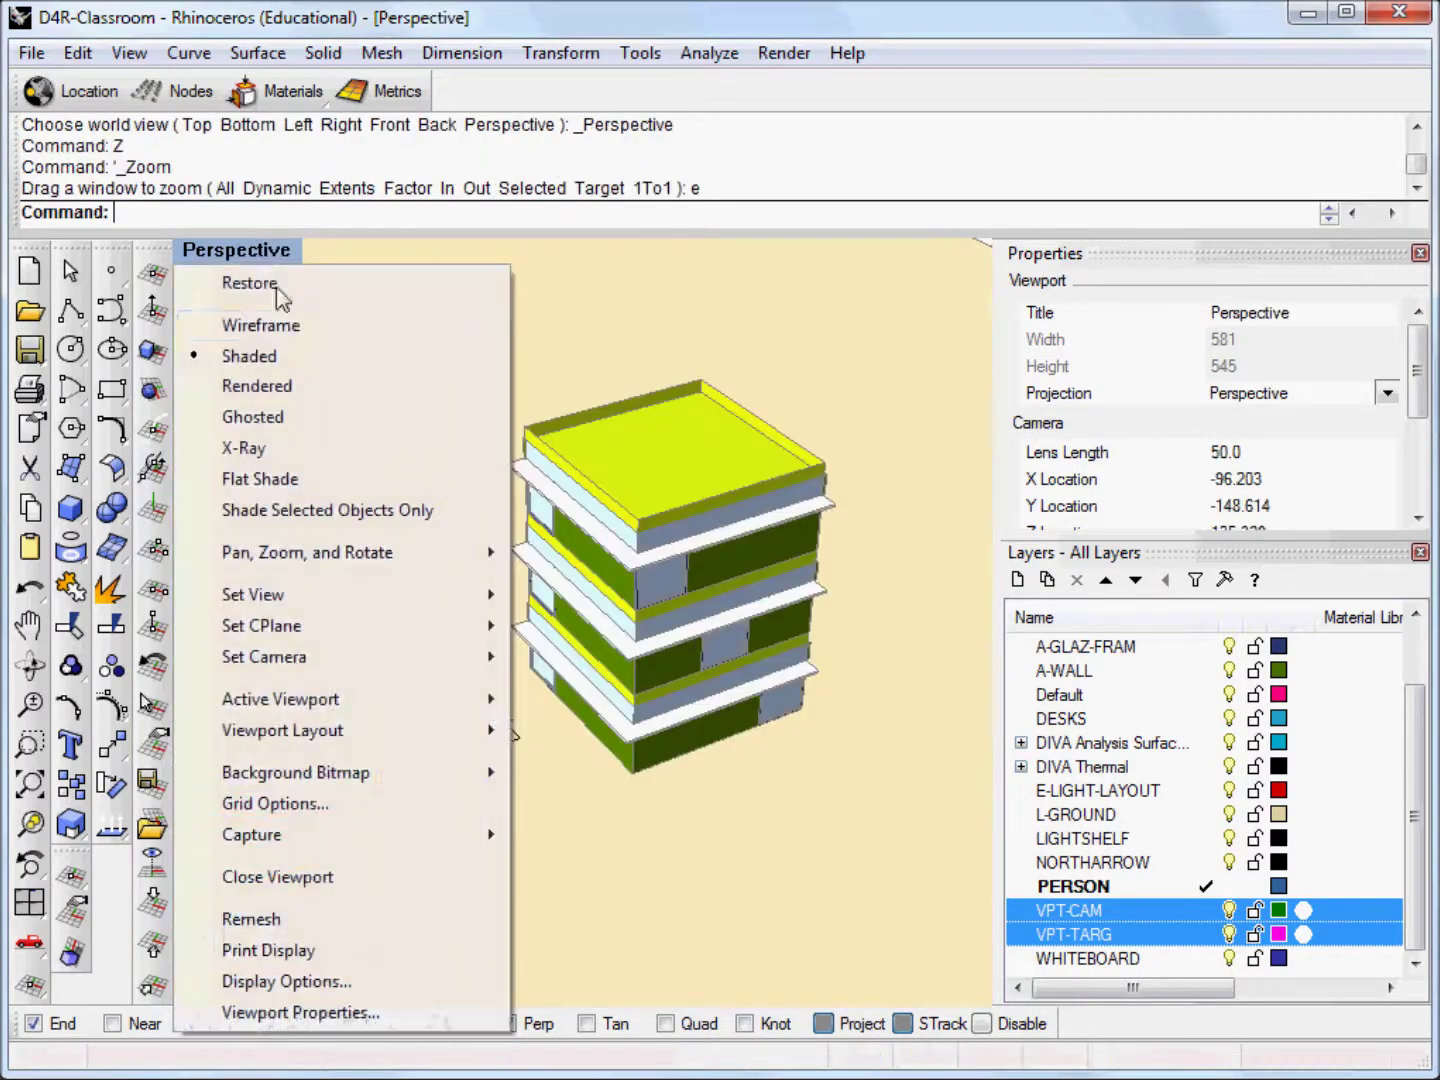
- Display the Perspective viewport in Wireframe and bring the classroom on the middle floor into close view
click(263, 326)
scroll(629, 532, up, 8)
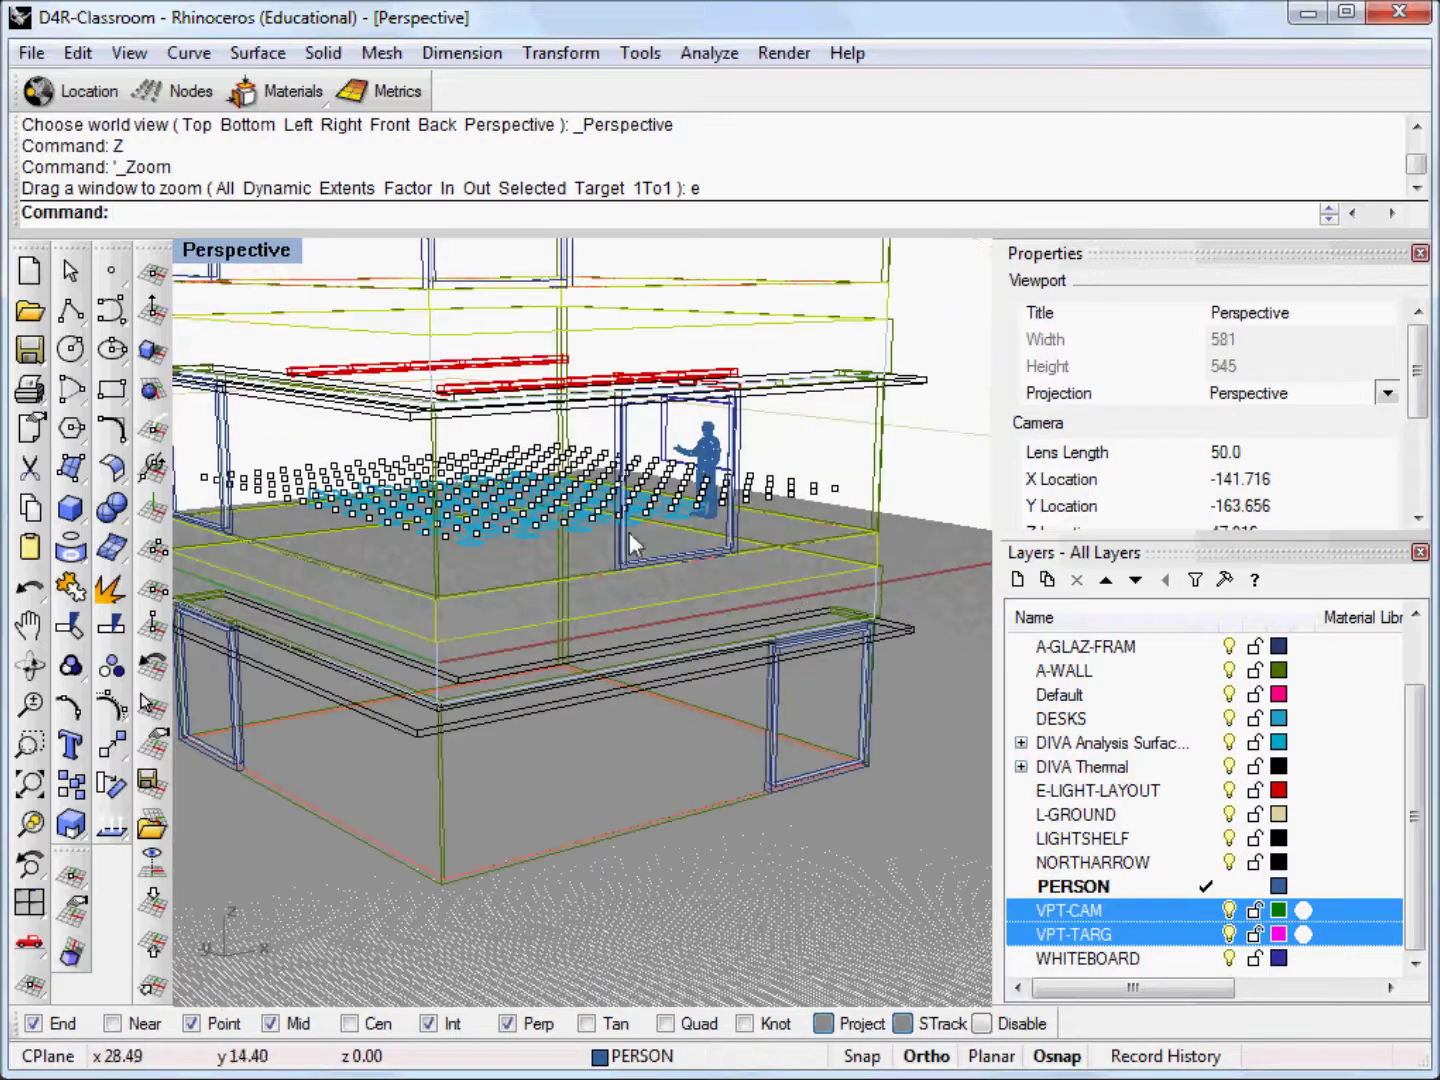
scroll(522, 543, down, 6)
right_drag(522, 543, 860, 498)
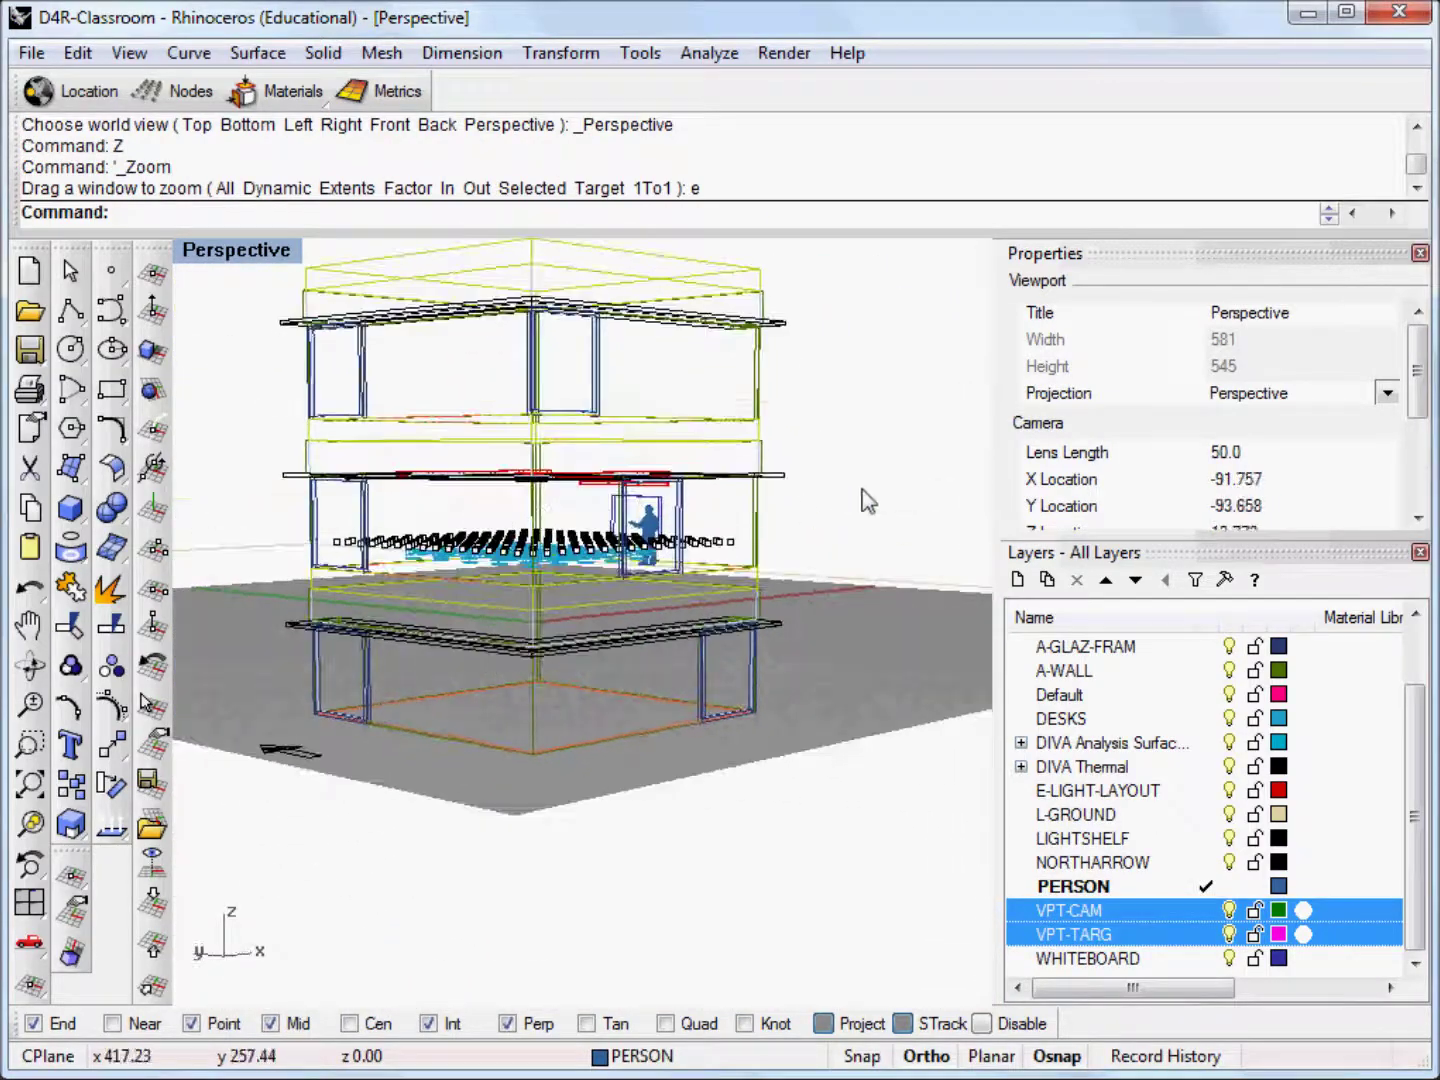
scroll(567, 561, up, 4)
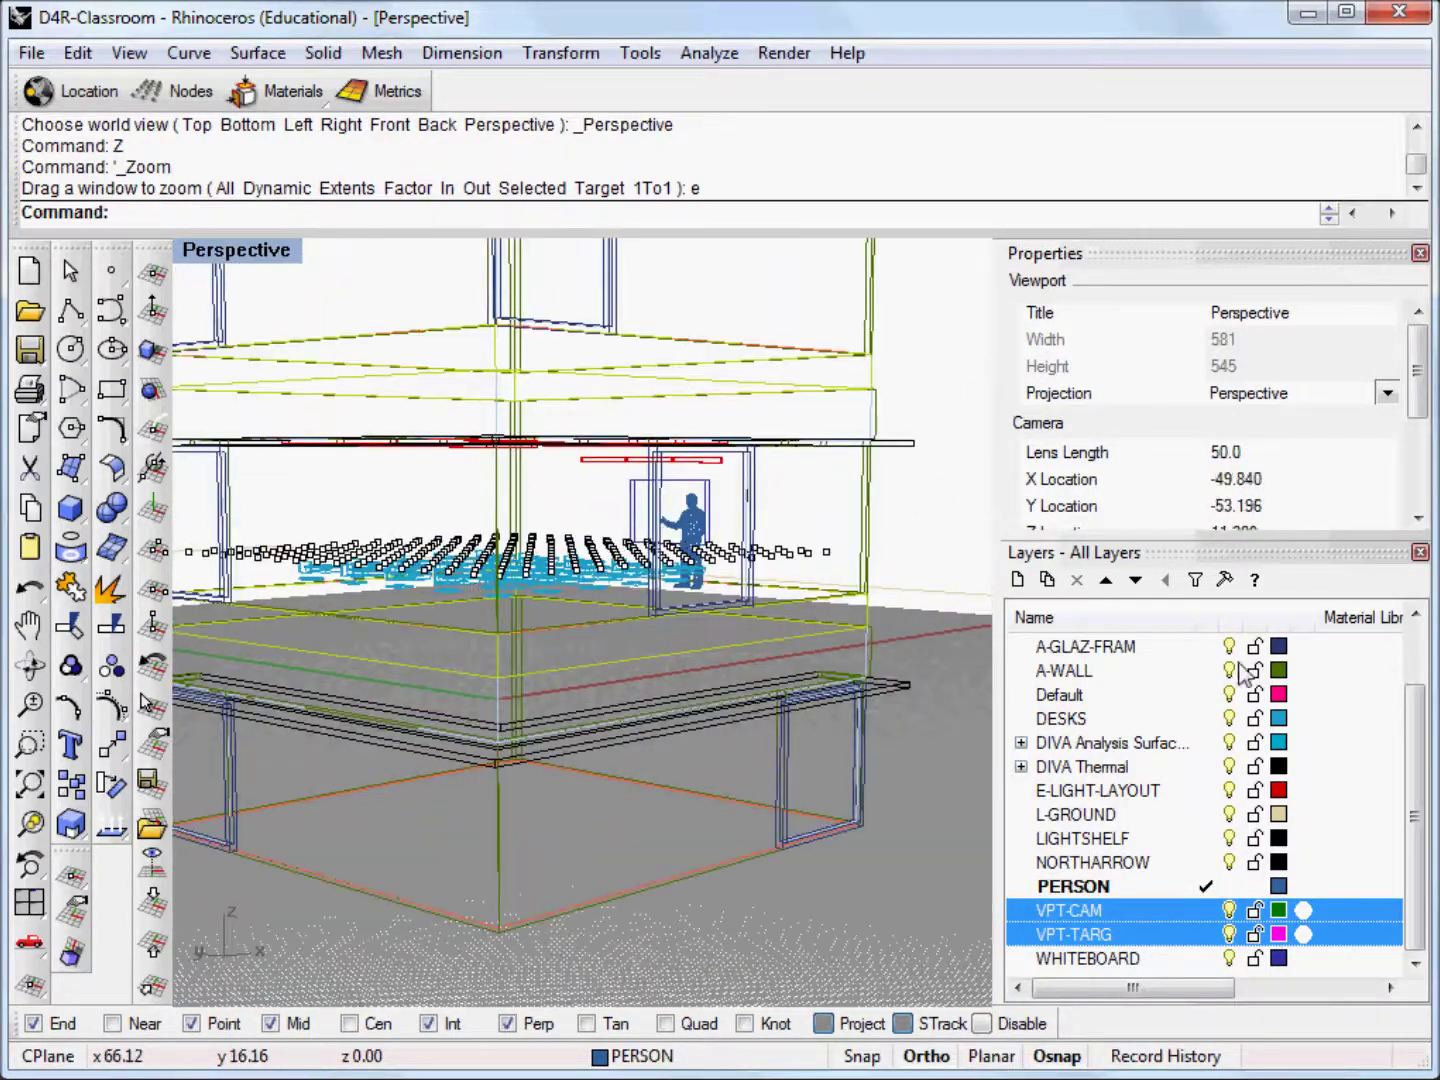
- Select all objects on the DESKS, WHITEBOARD and PERSON layers
click(1110, 716)
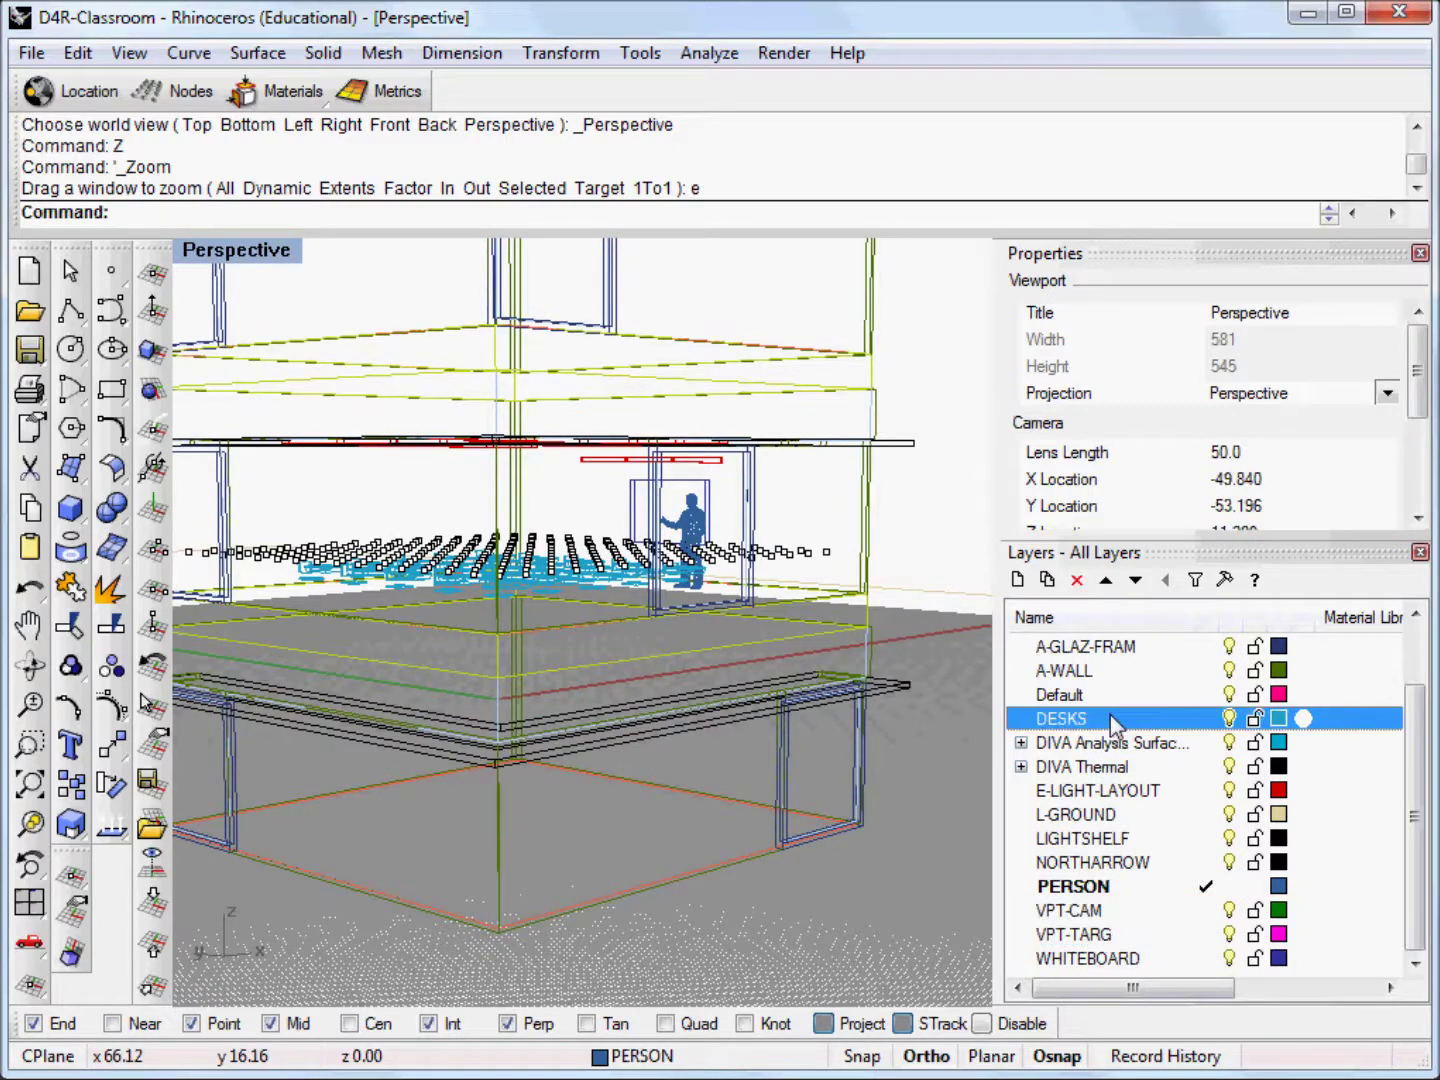
ctrl+click(1128, 960)
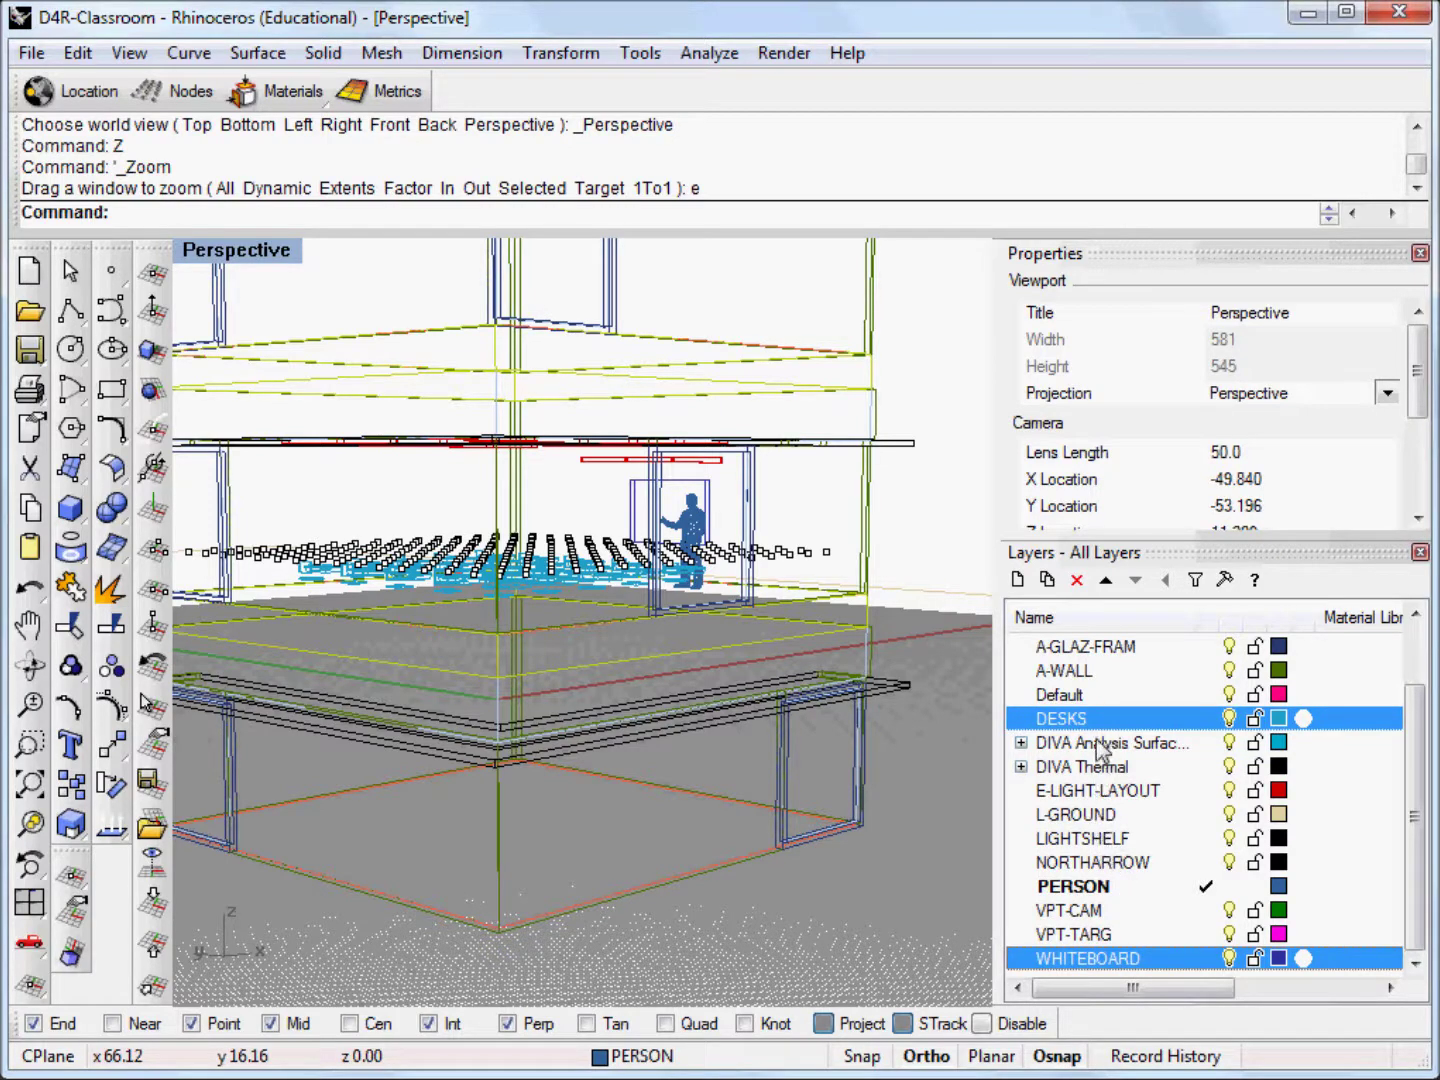
ctrl+click(1100, 886)
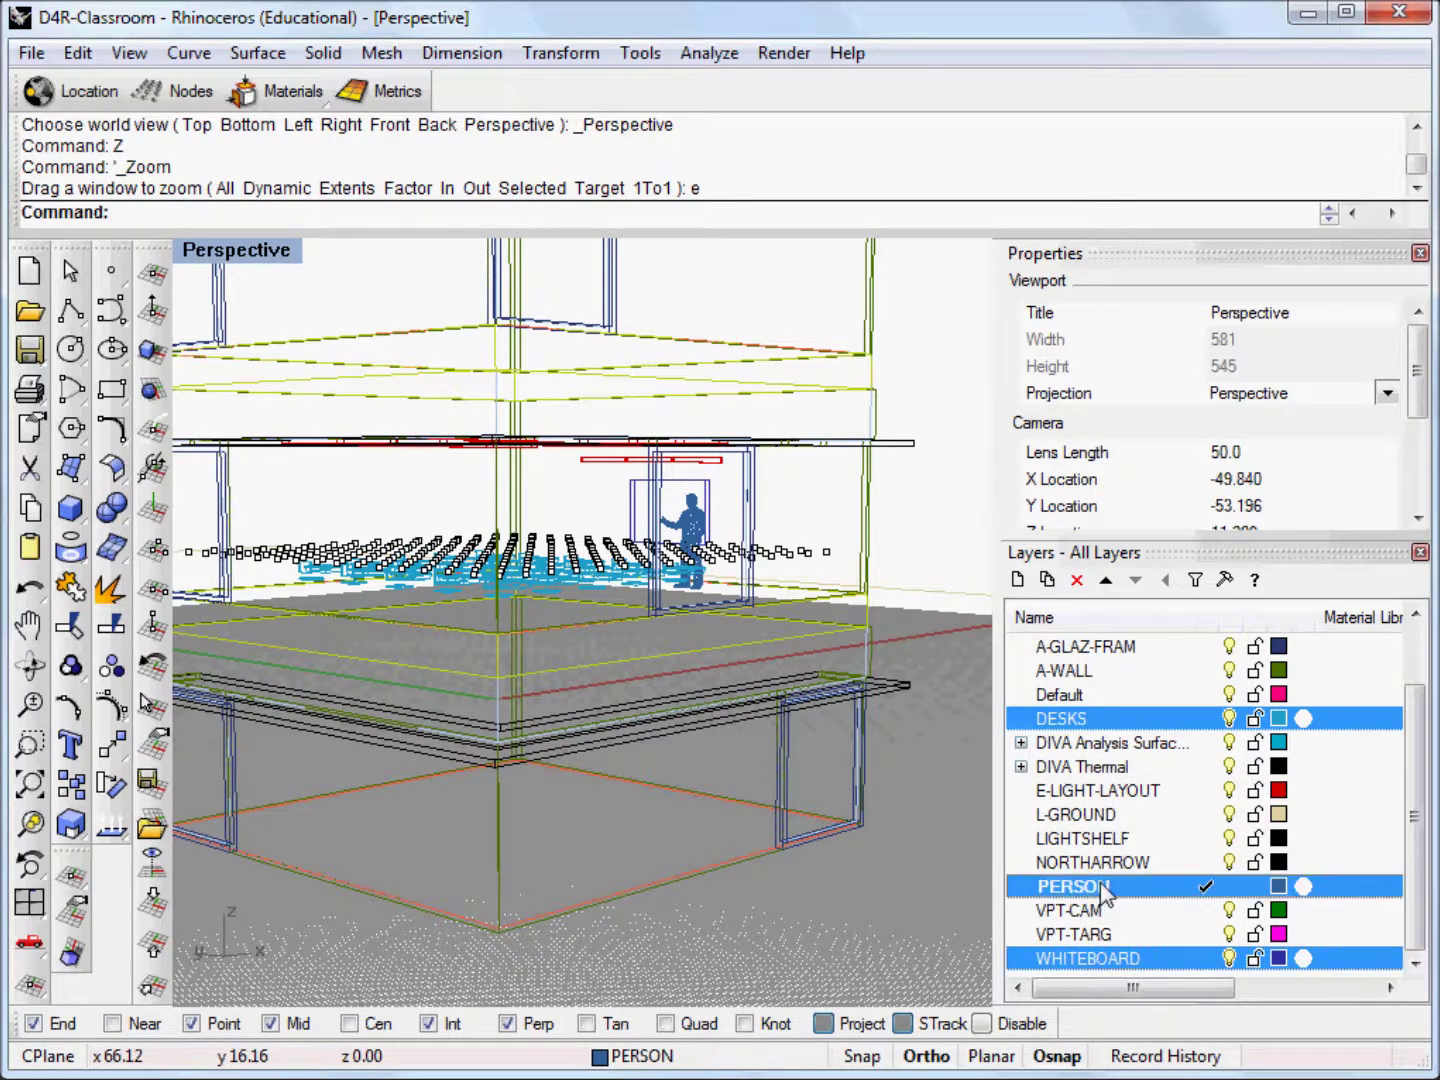
right_click(1101, 886)
click(1186, 800)
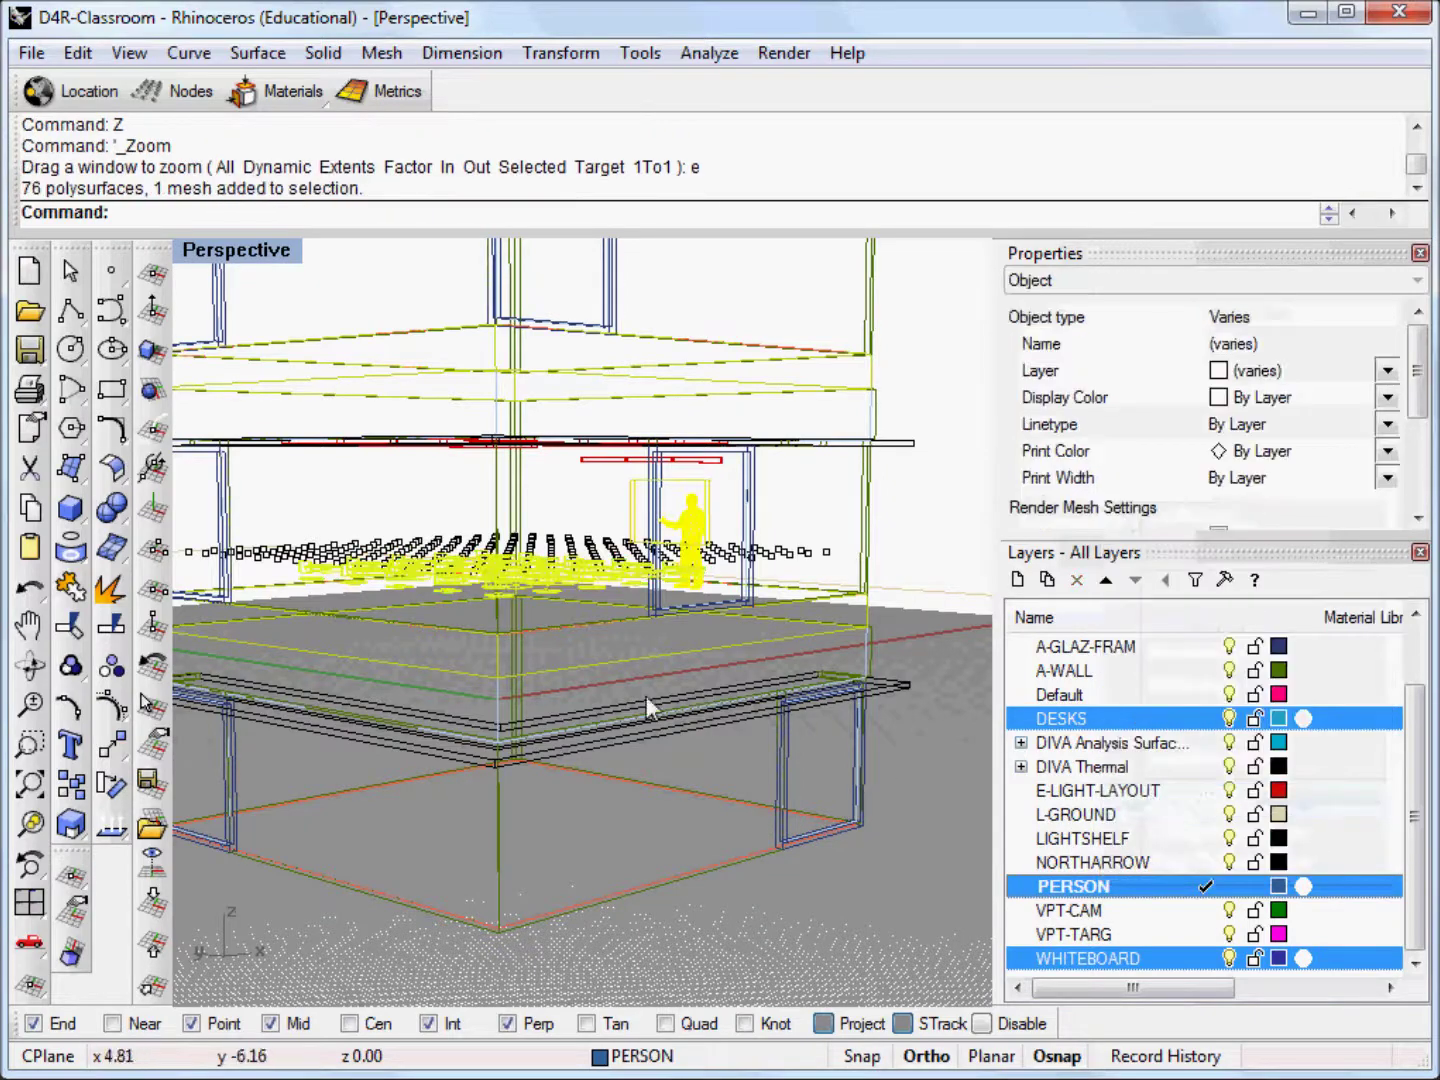
- Copy the selected desks, whiteboard and person from the middle floor's northwest floor corner to the matching corner of the bottom floor, 14 units below
scroll(650, 700, down, 5)
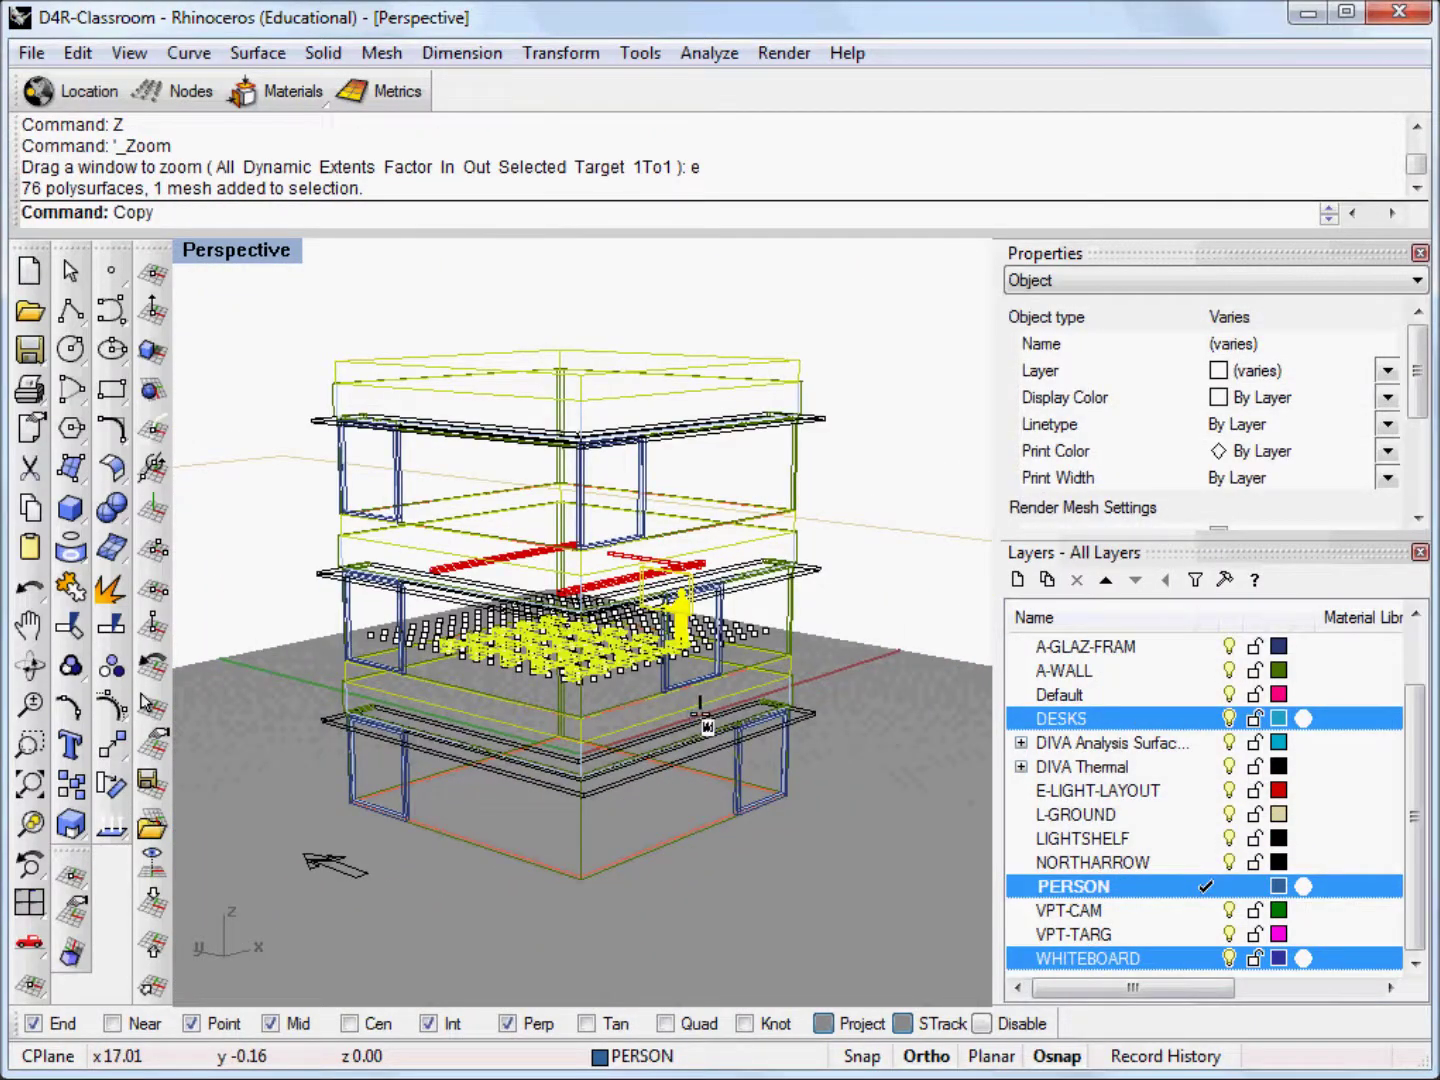
key(Return)
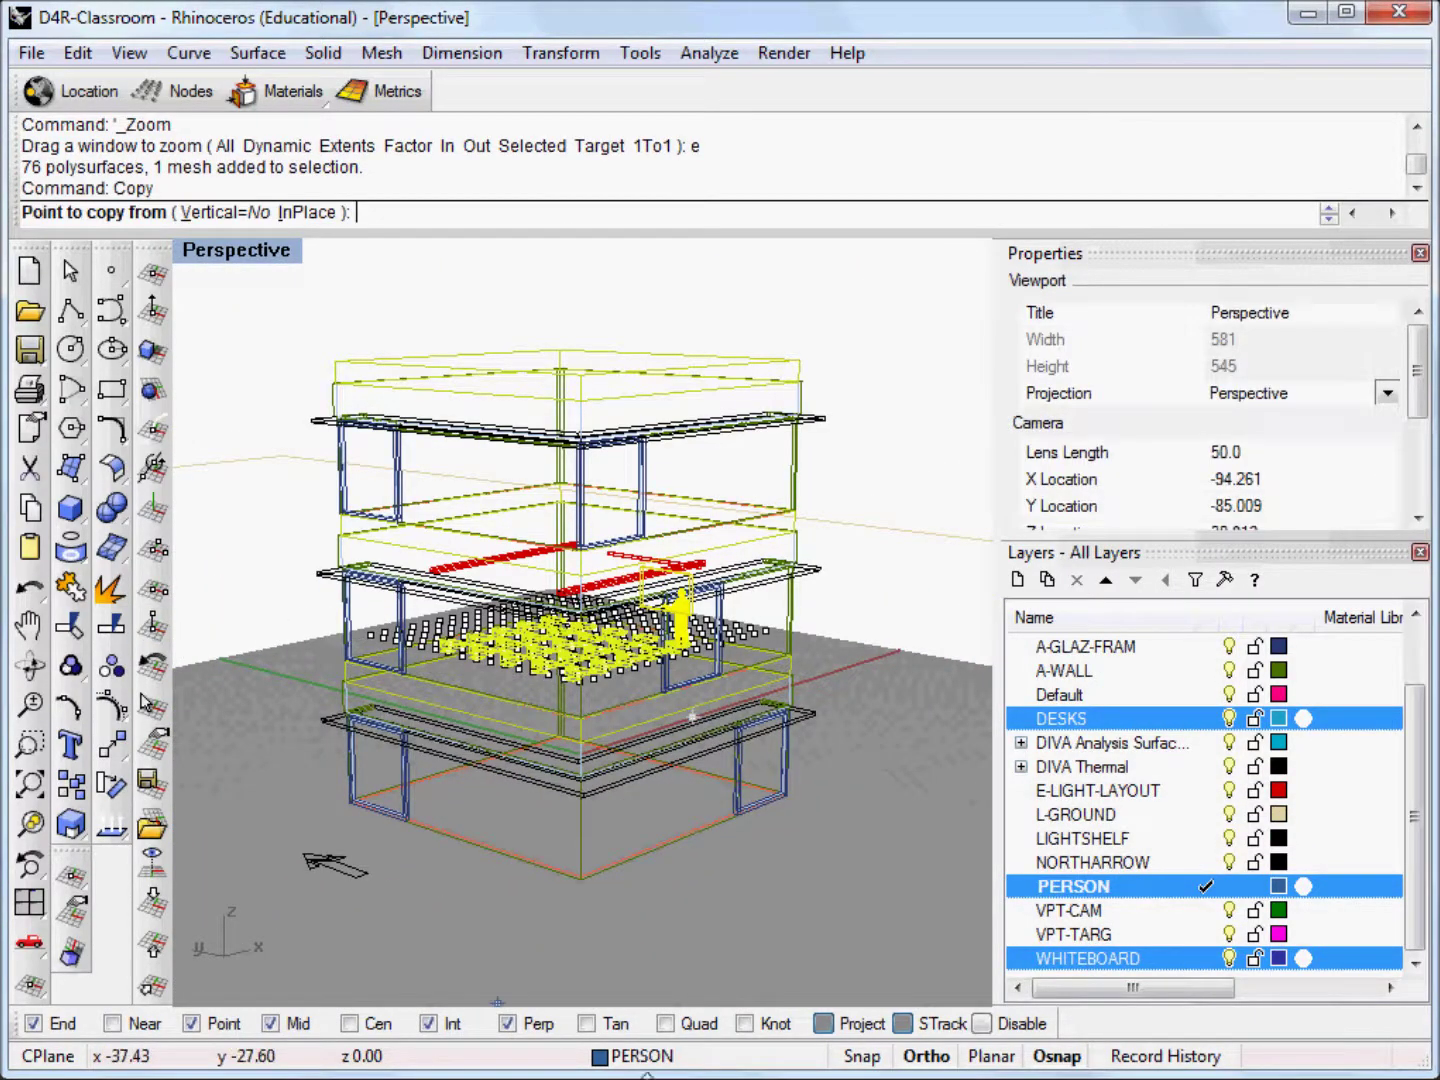
scroll(319, 648, up, 5)
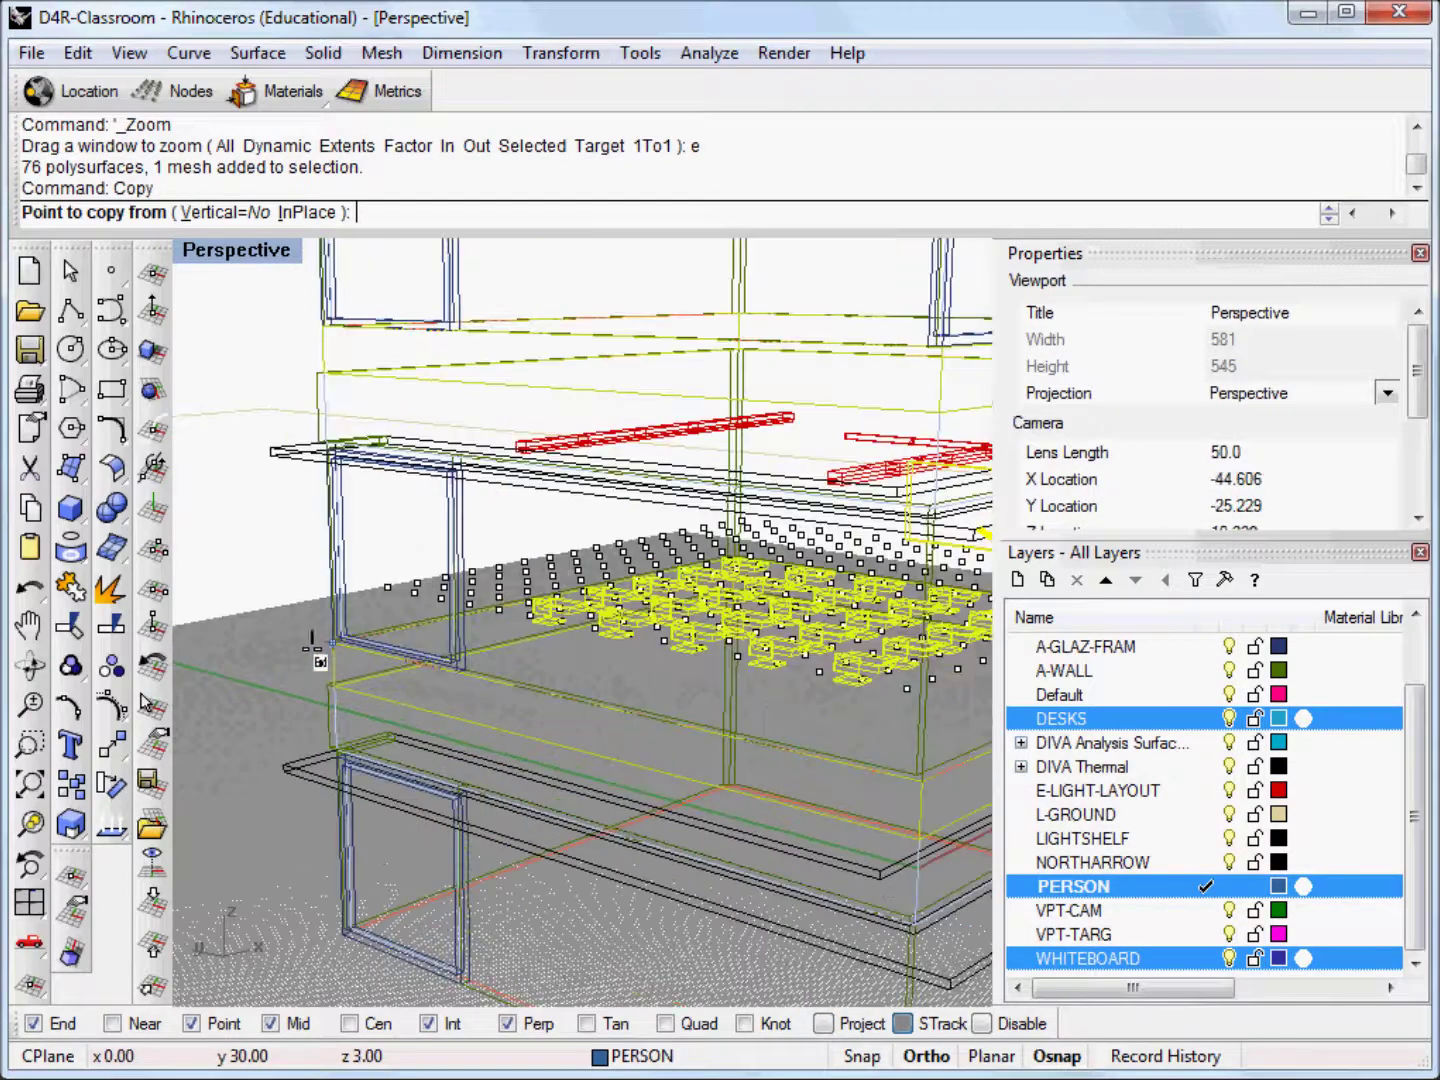
click(313, 648)
scroll(313, 648, down, 5)
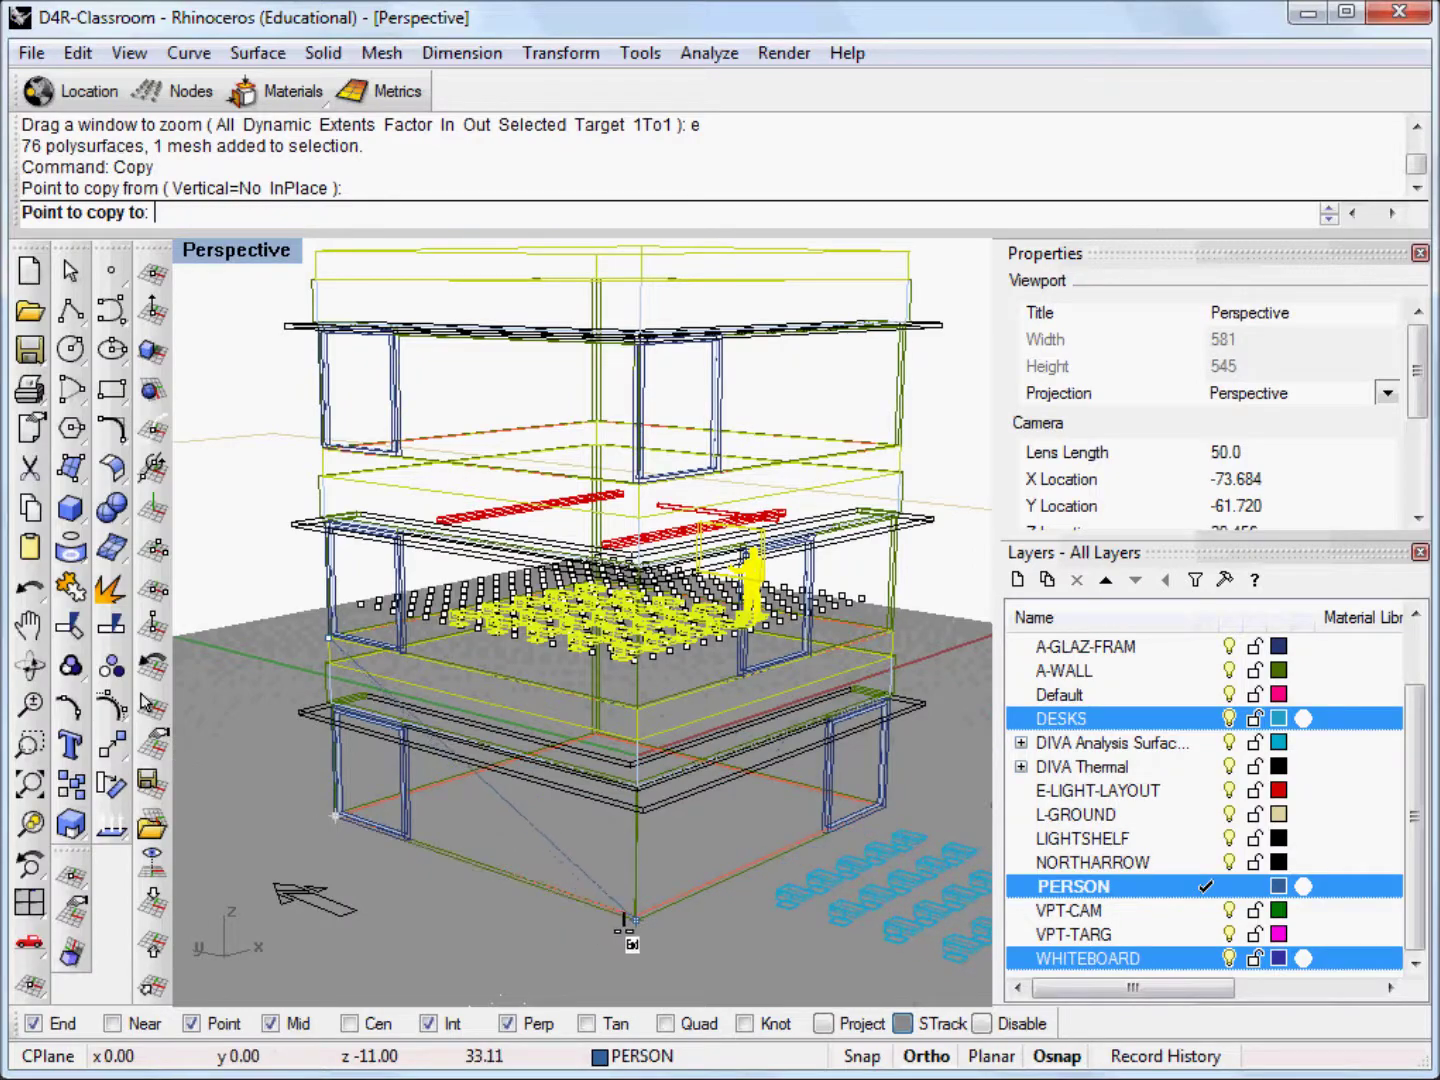
scroll(331, 849, up, 6)
scroll(327, 769, down, 3)
click(337, 785)
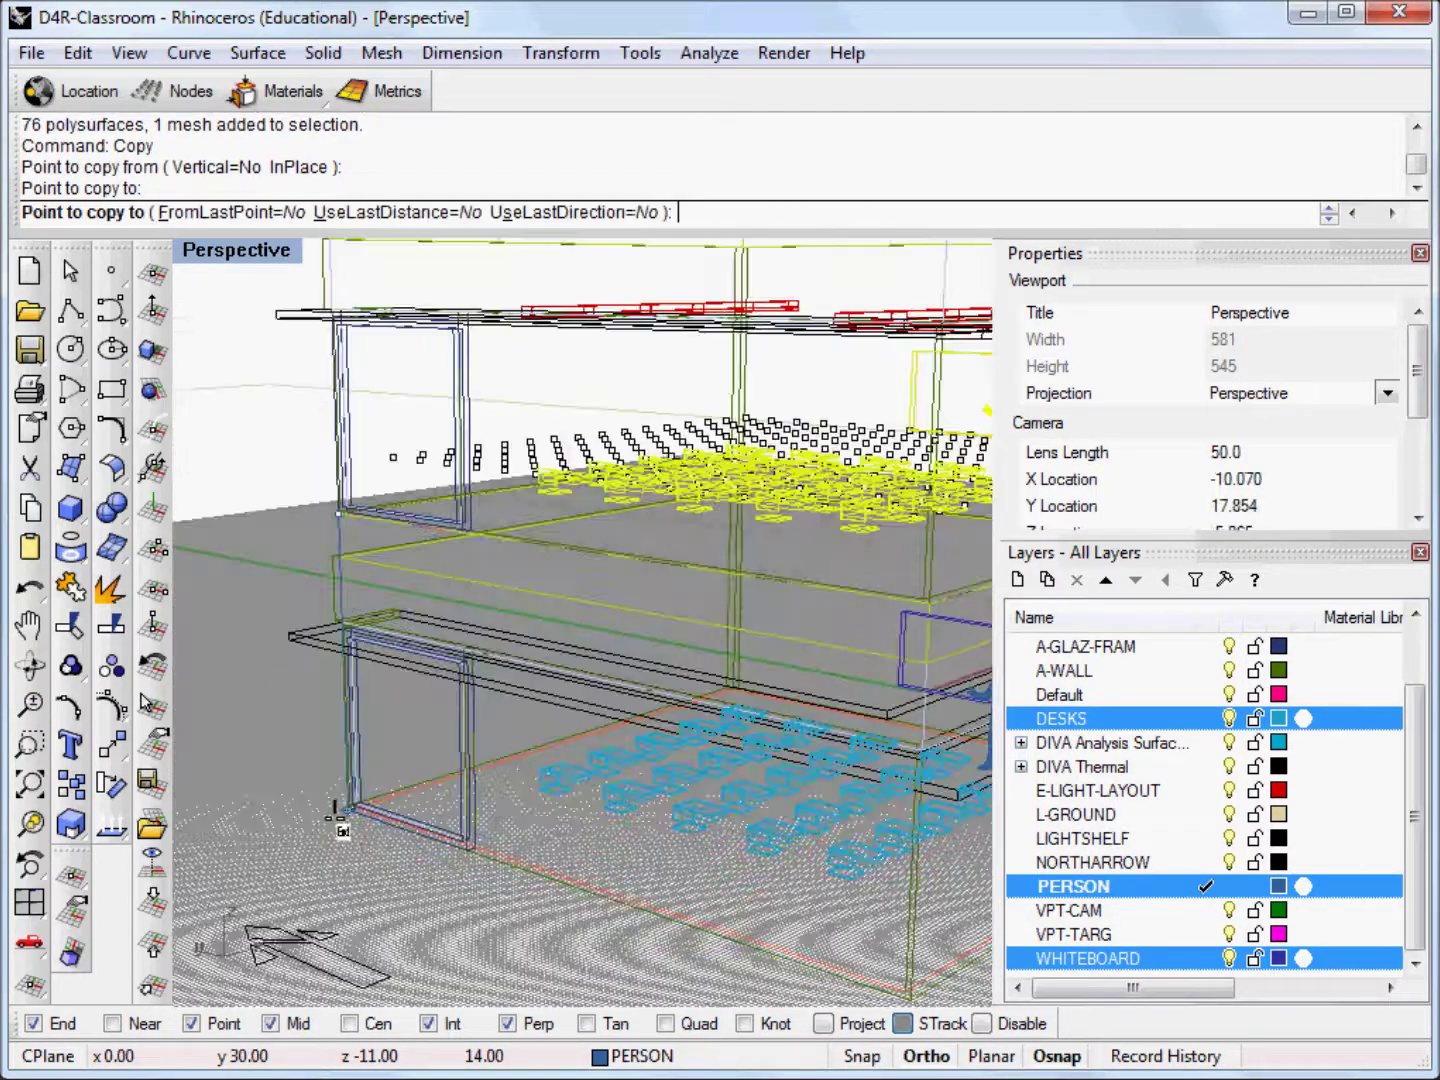
- Place another copy of the classroom objects at the top floor's matching northwest corner, 14 units above the original, and finish copying
scroll(320, 700, down, 5)
scroll(313, 640, up, 4)
scroll(312, 632, up, 4)
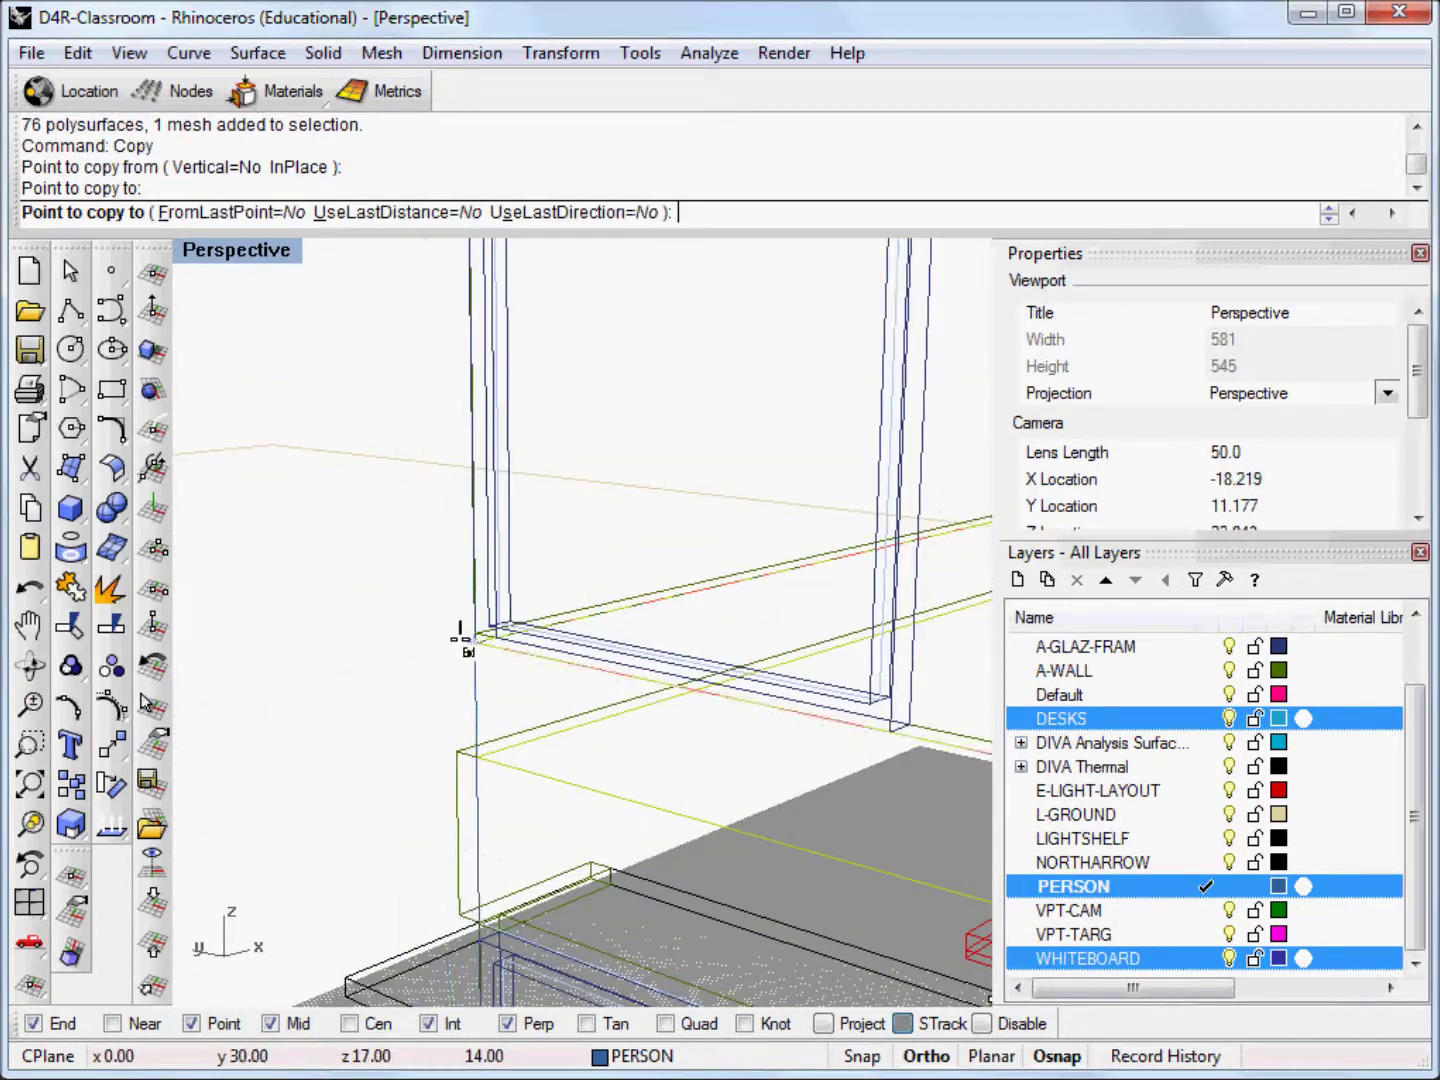
click(436, 651)
scroll(383, 644, down, 4)
key(Return)
scroll(384, 649, down, 2)
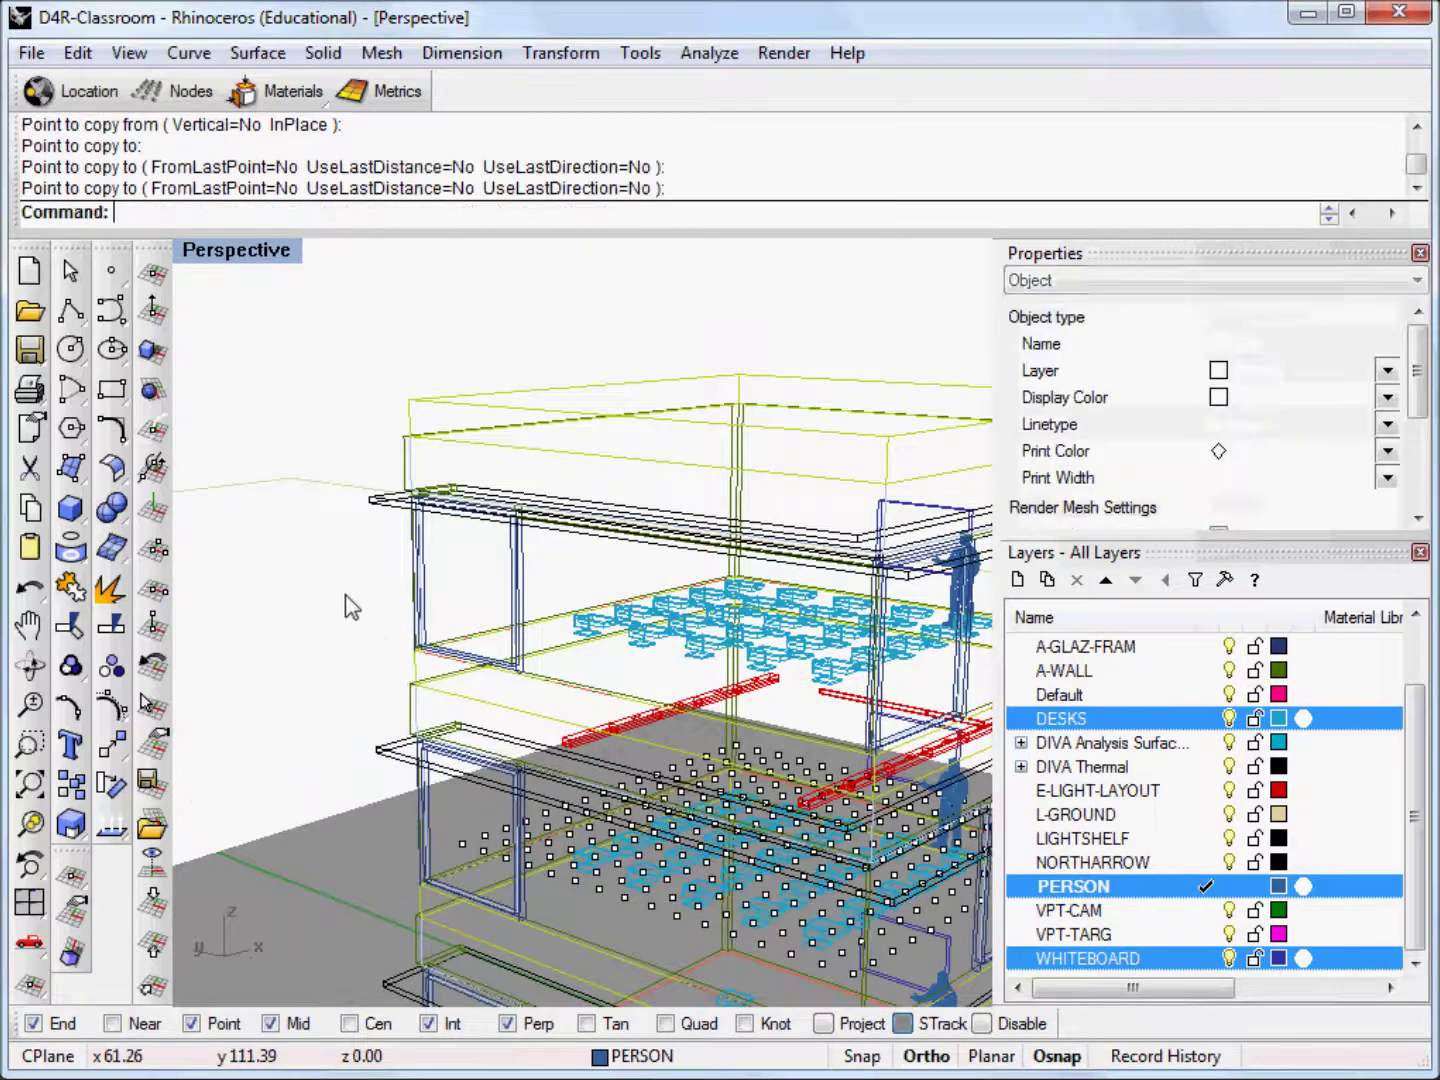
scroll(395, 600, down, 6)
right_drag(396, 591, 409, 585)
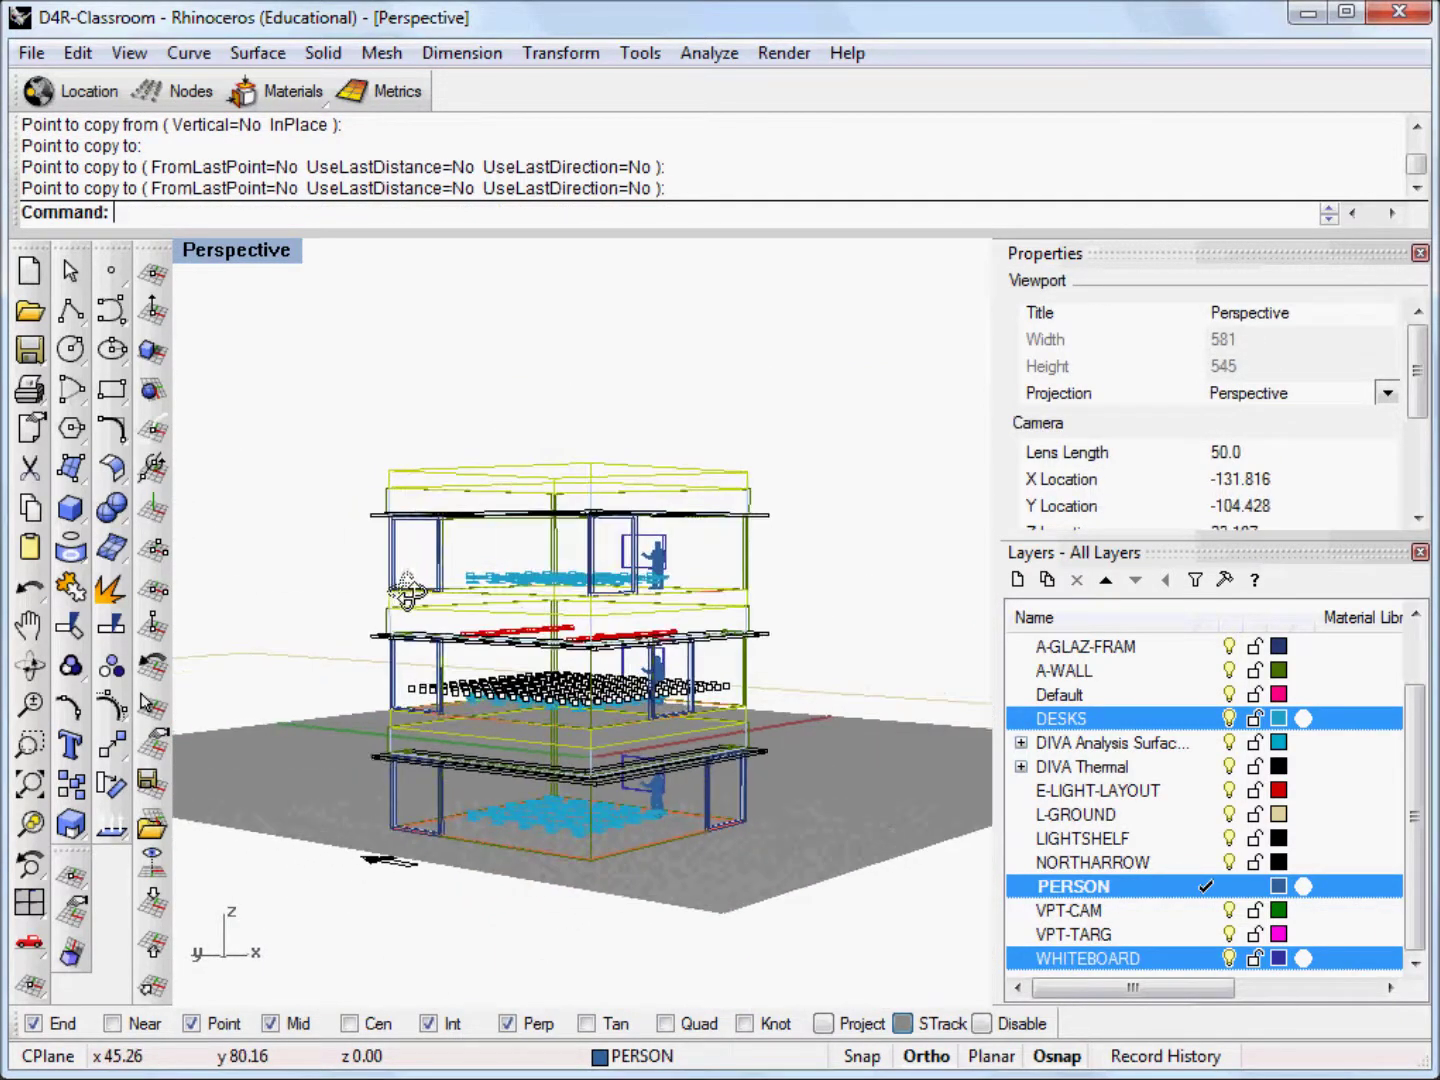
scroll(879, 562, up, 3)
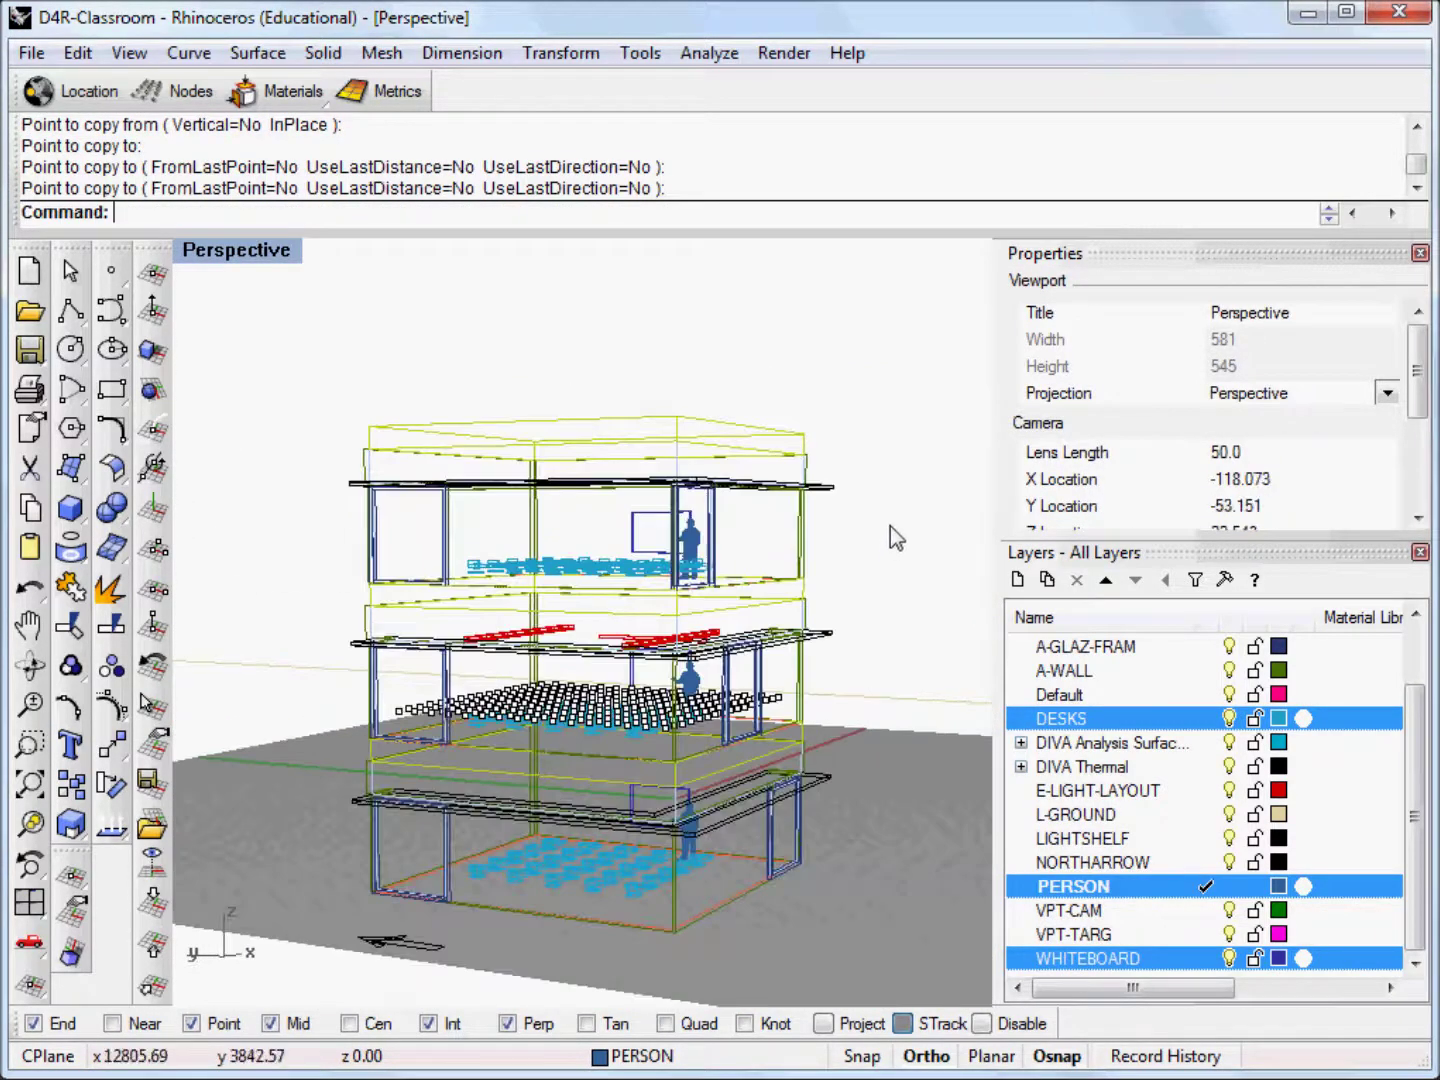
- Hide the E-LIGHT-LAYOUT layer so the red light fixtures are turned off in the model
click(1101, 790)
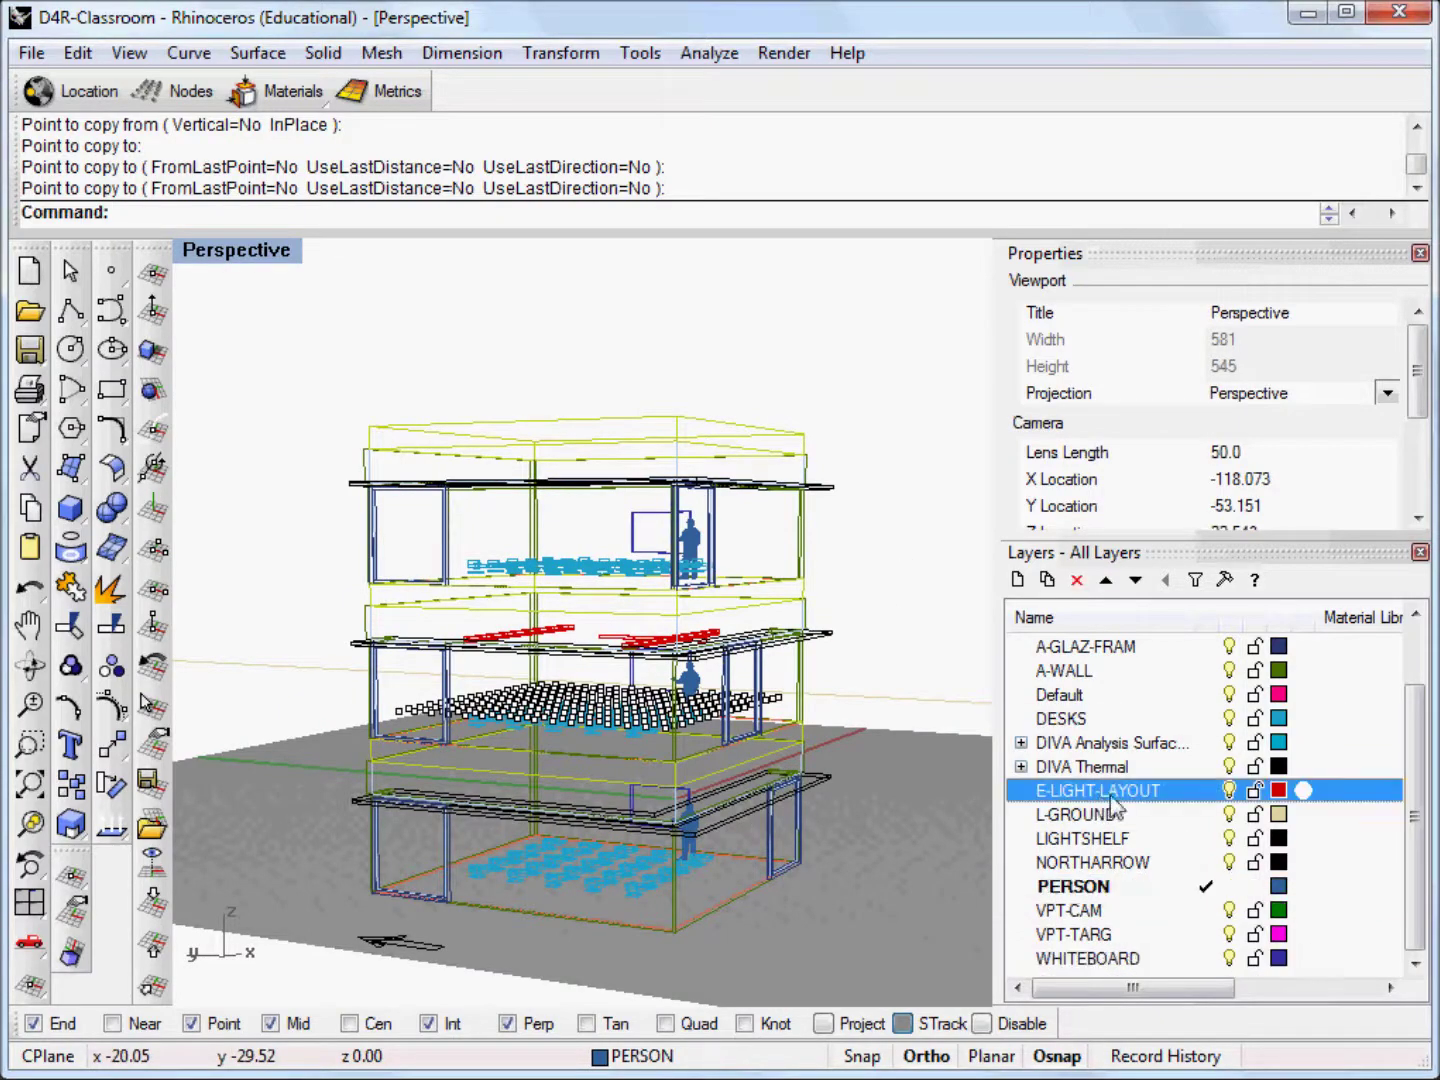
click(1229, 790)
right_drag(900, 745, 880, 585)
- Set the construction plane to World Top and make VPT-CAM the current layer
click(152, 906)
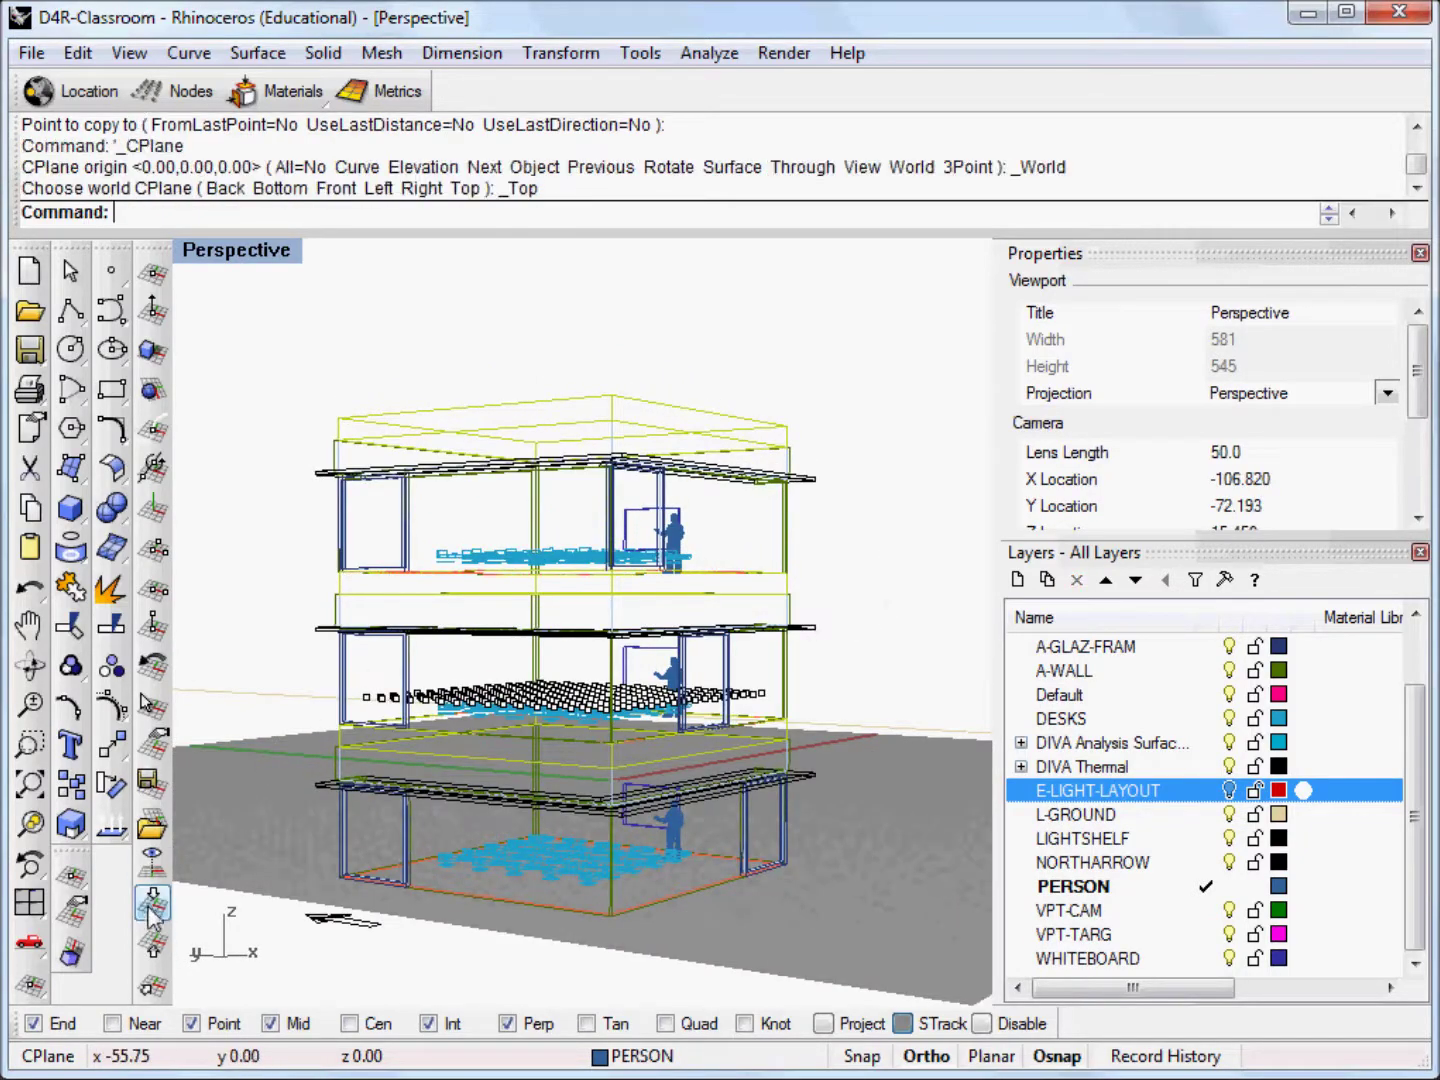
right_drag(658, 672, 603, 740)
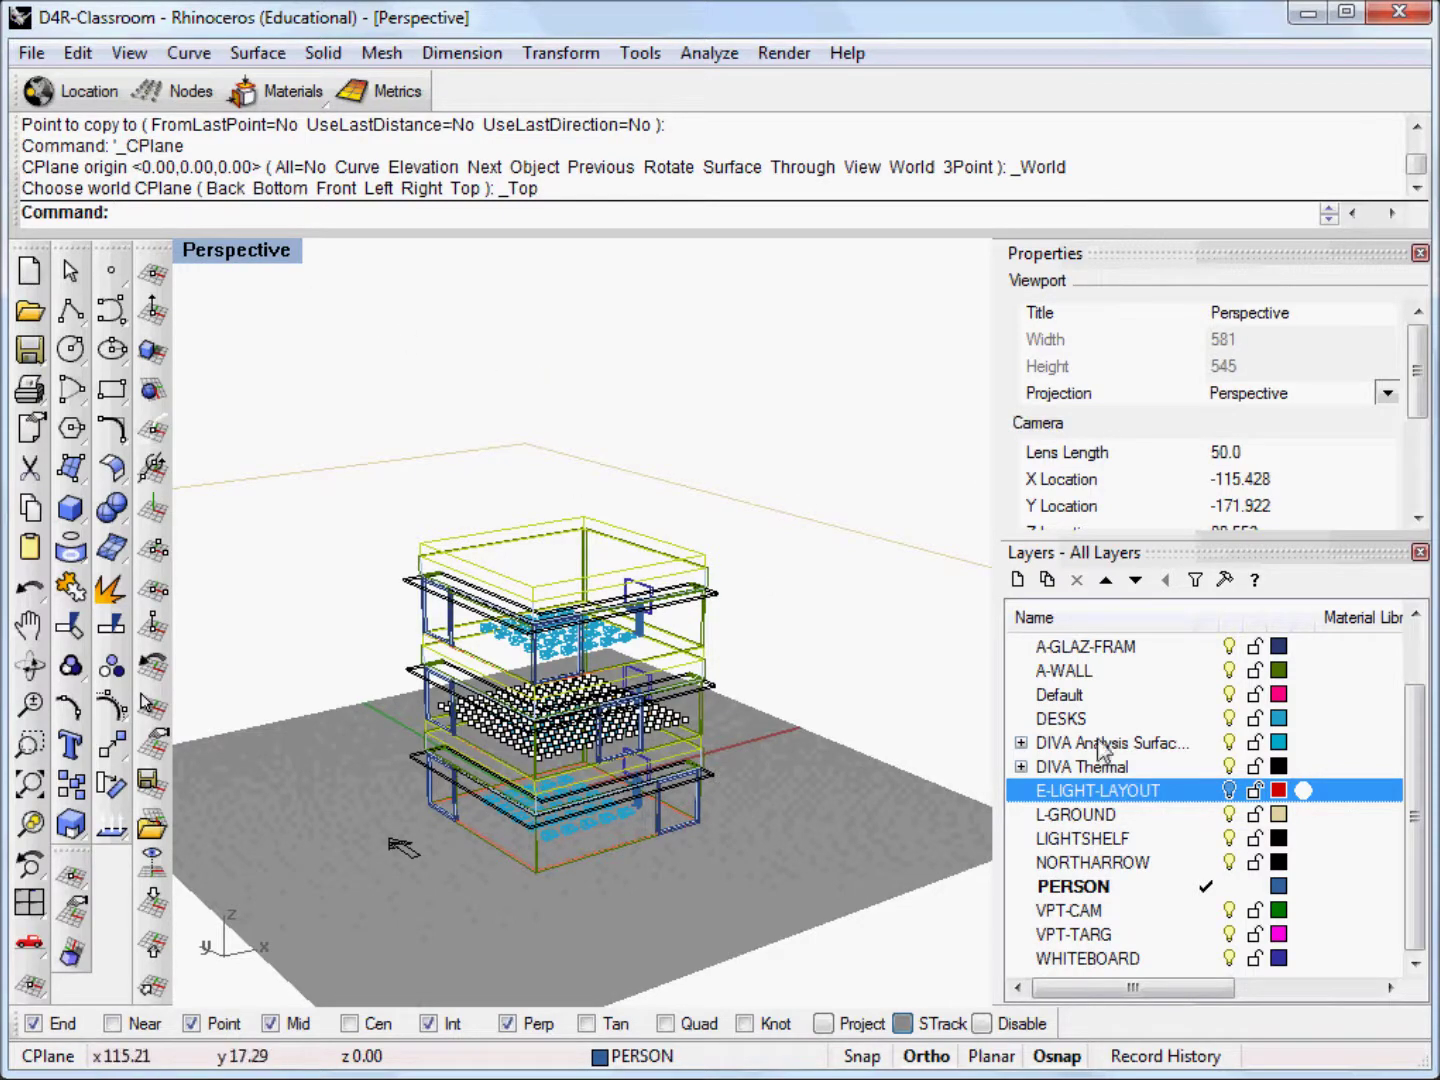
click(1138, 911)
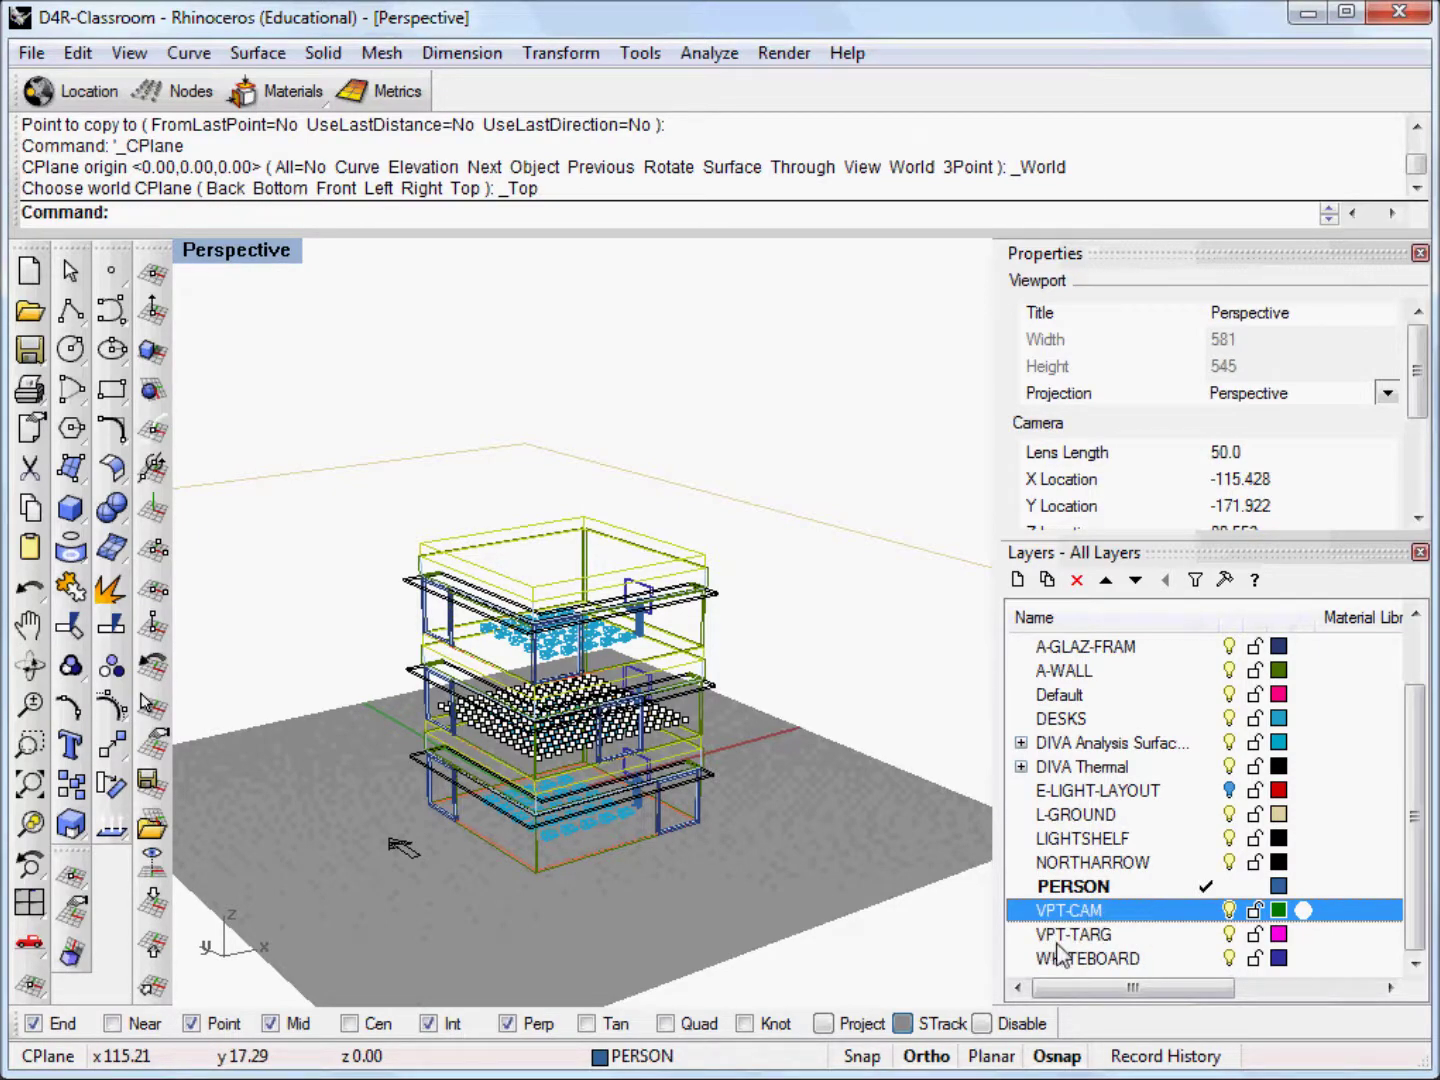
double_click(1152, 915)
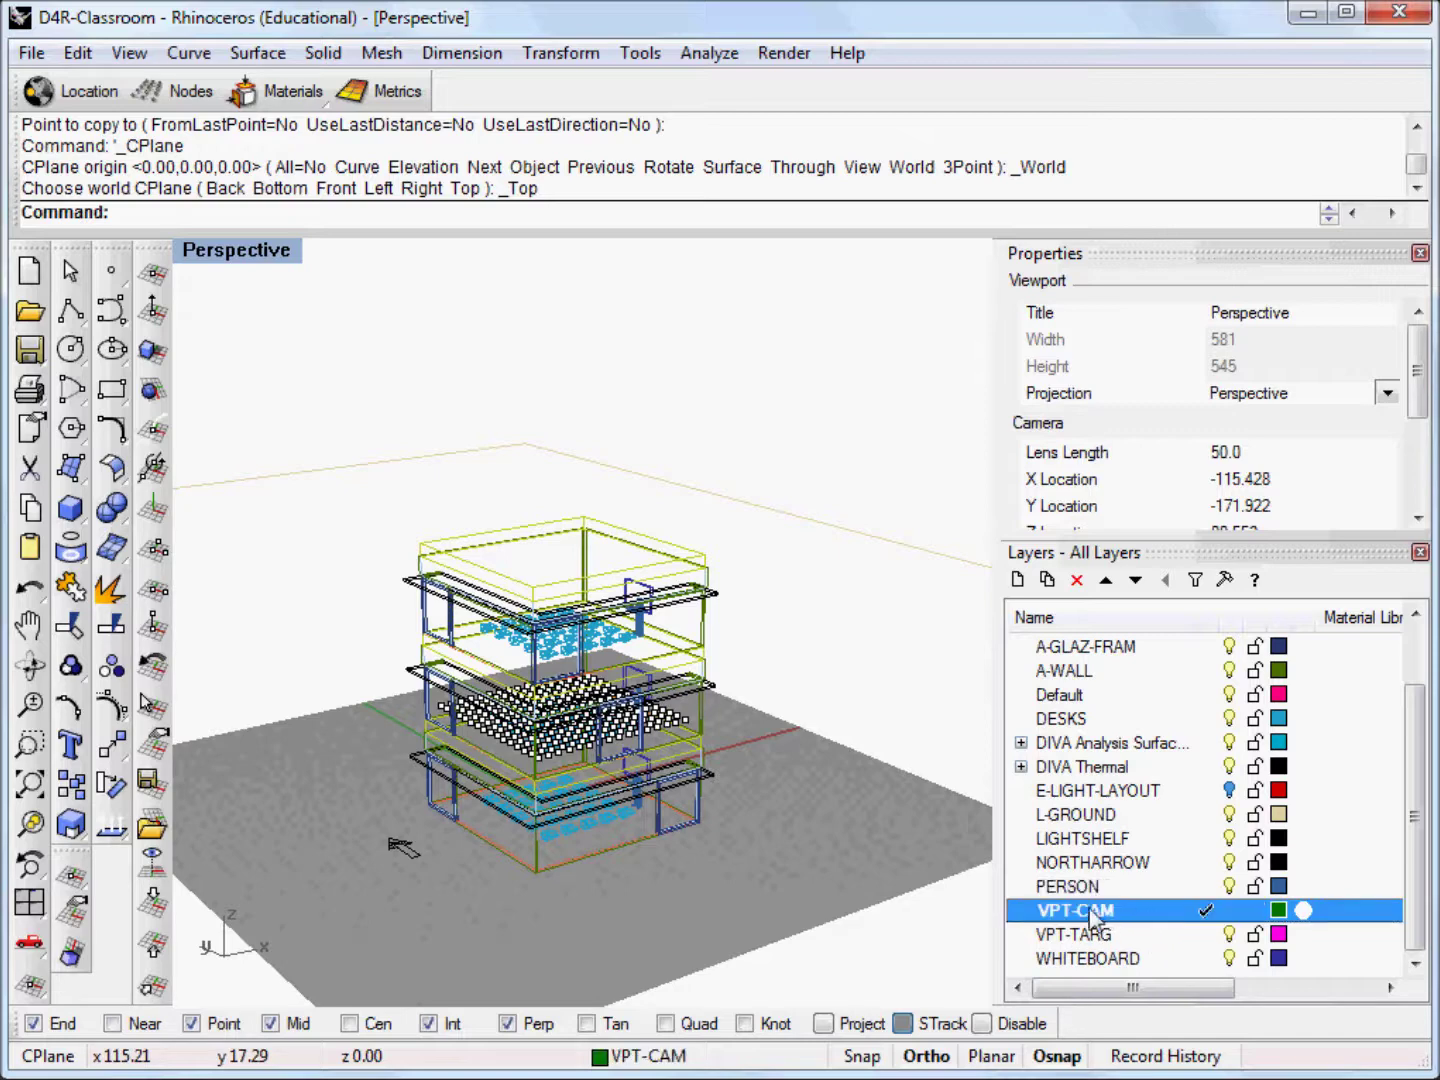
- Switch the viewport to the Top view, zoomed to the model's extents and framed on the building
click(248, 252)
mouse_move(305, 600)
click(530, 636)
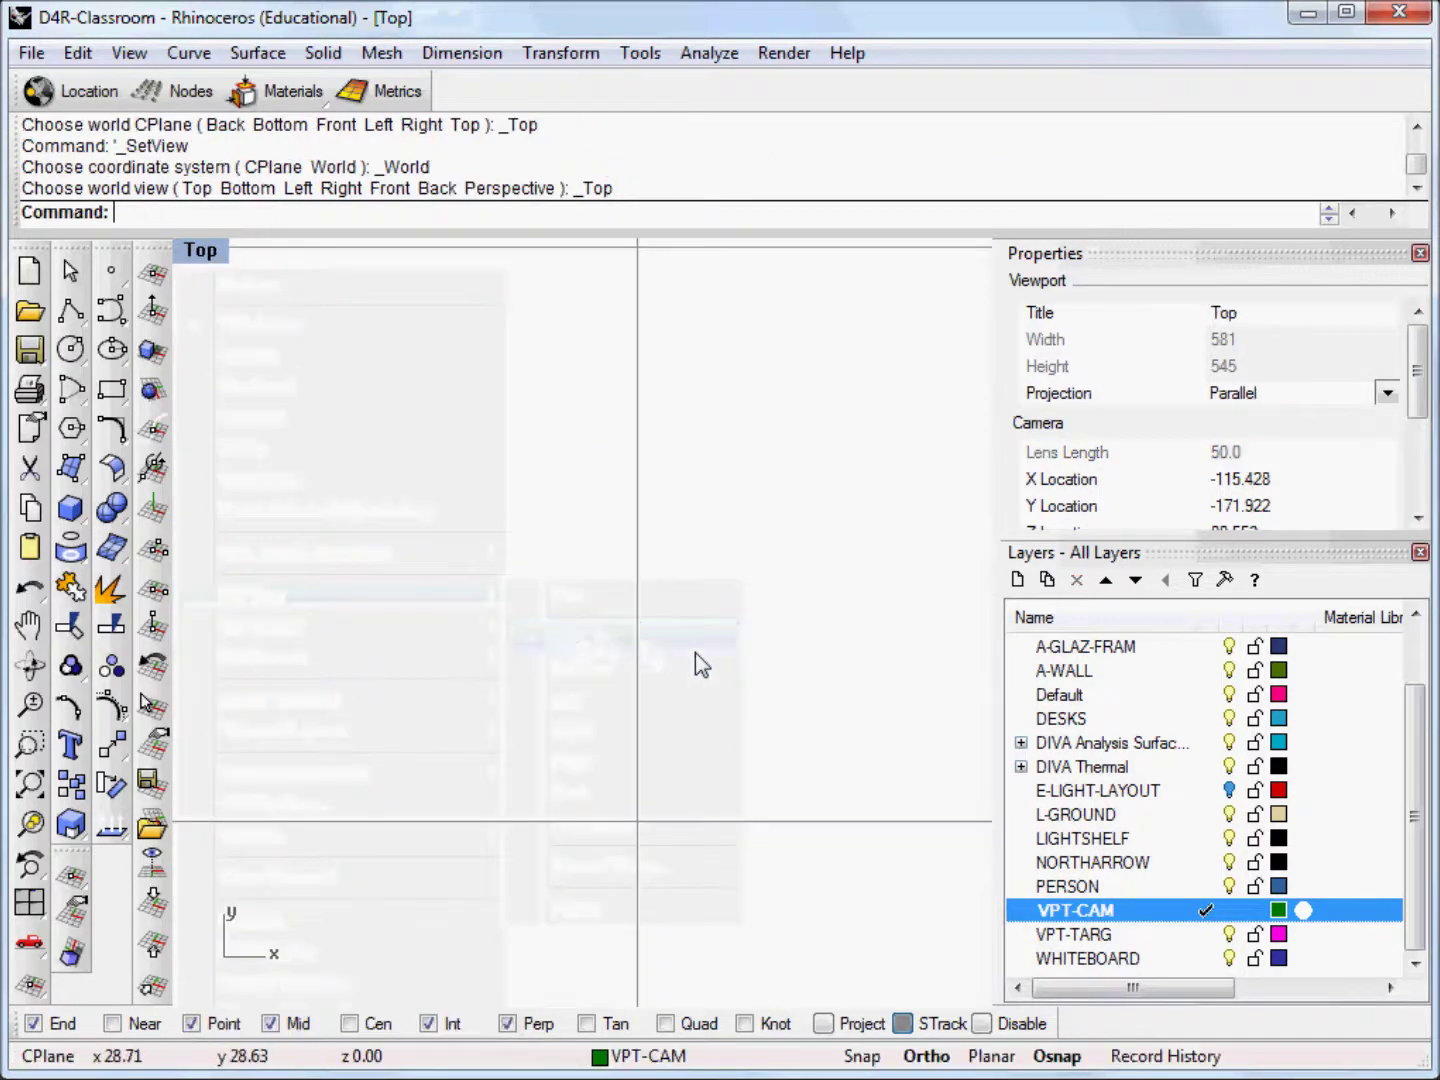
text(Z)
key(Return)
text(e)
key(Return)
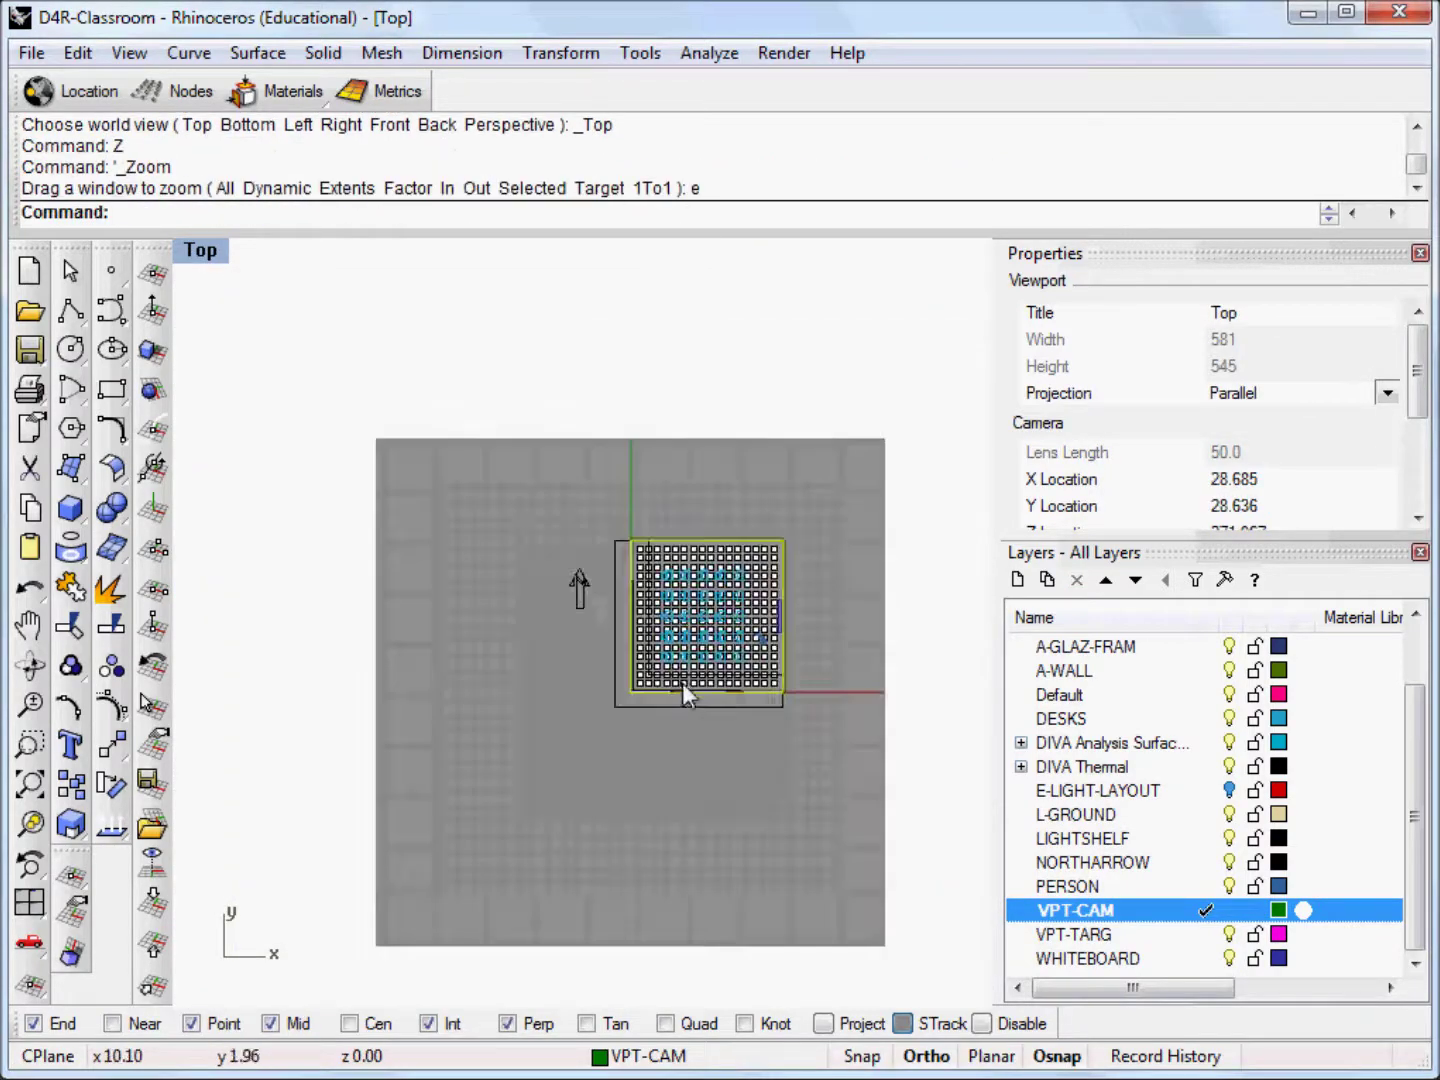
right_drag(589, 677, 657, 750)
- Turn on projected object snaps, place a camera point at the midpoint of the building's west wall, and select it
click(111, 270)
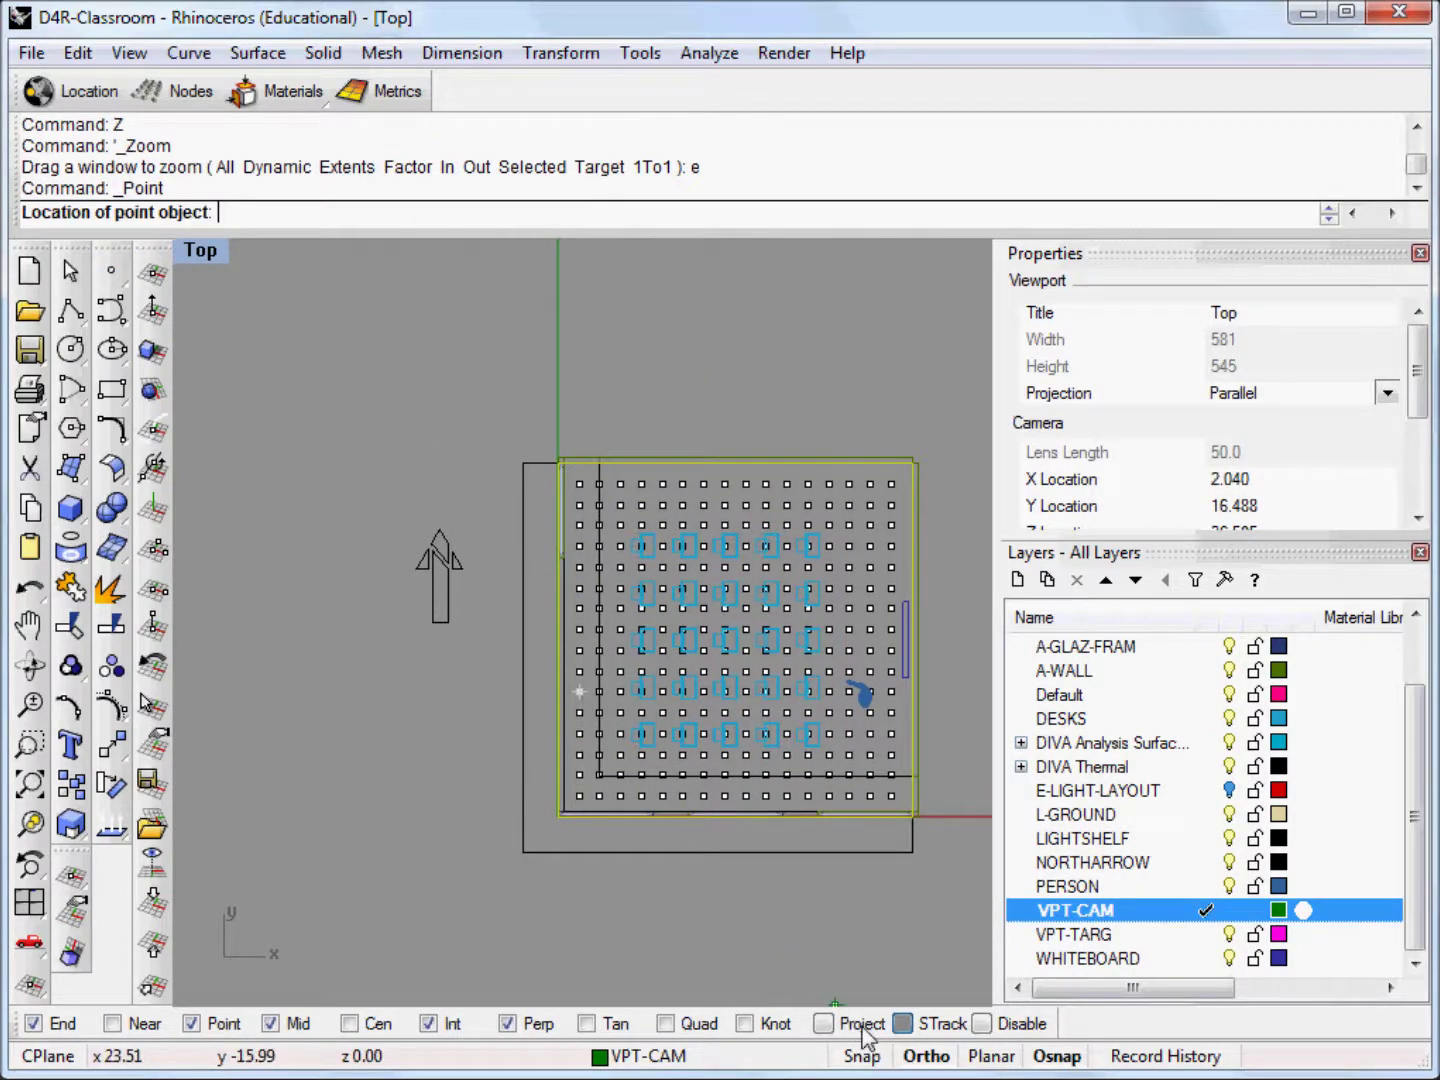
click(823, 1022)
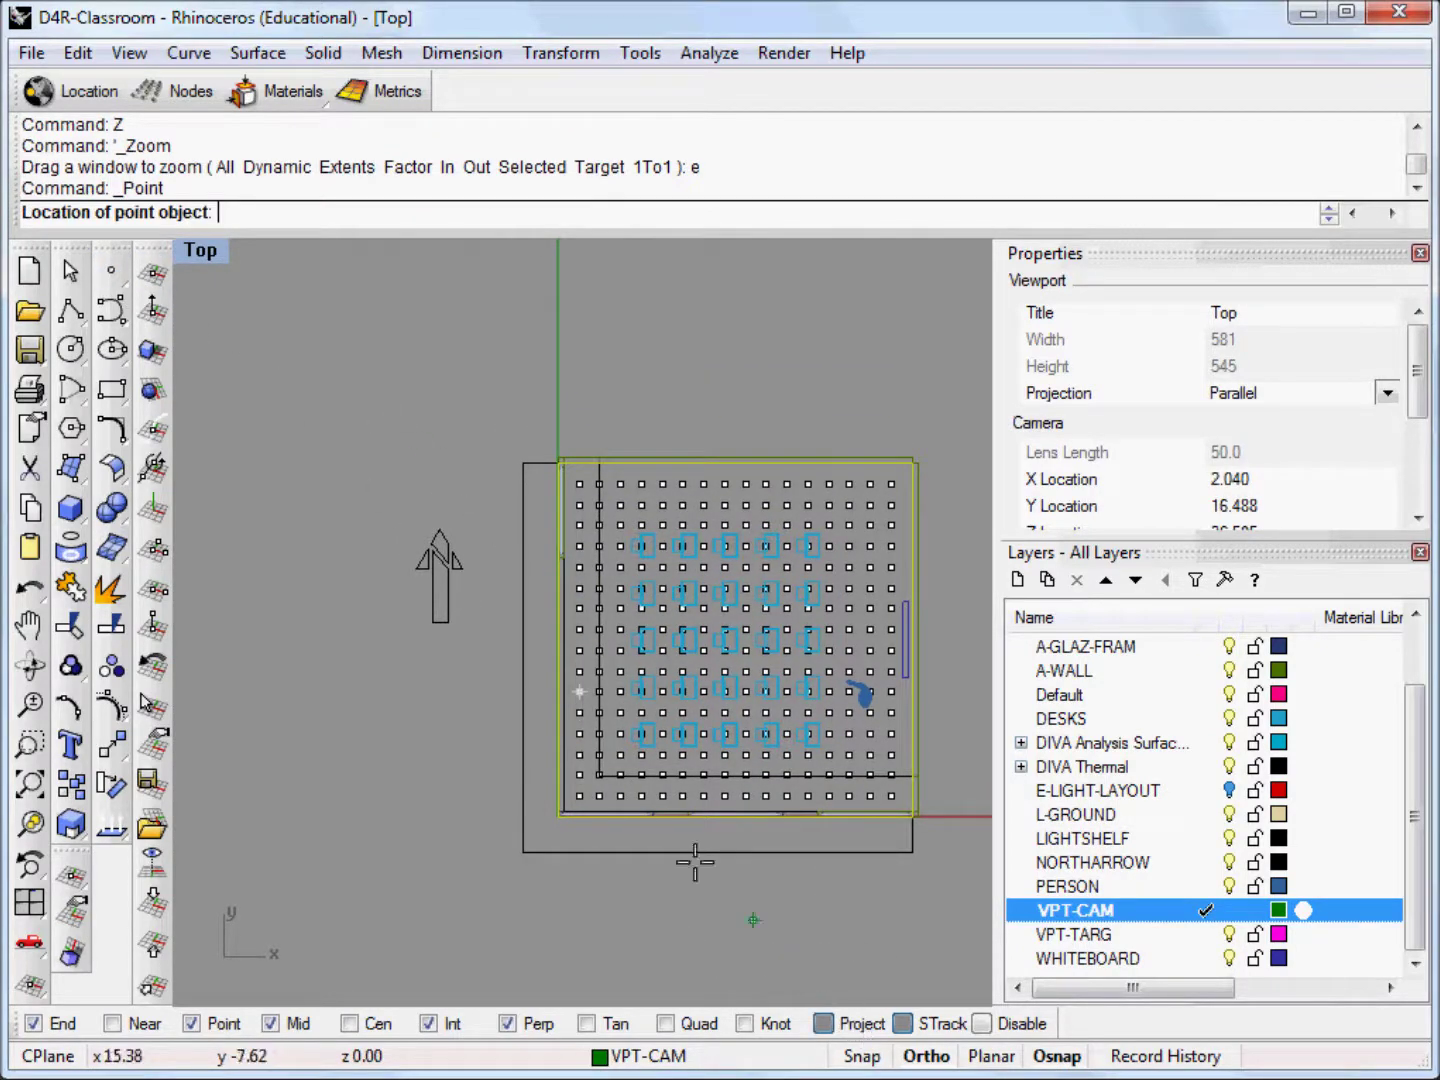
click(558, 641)
click(569, 636)
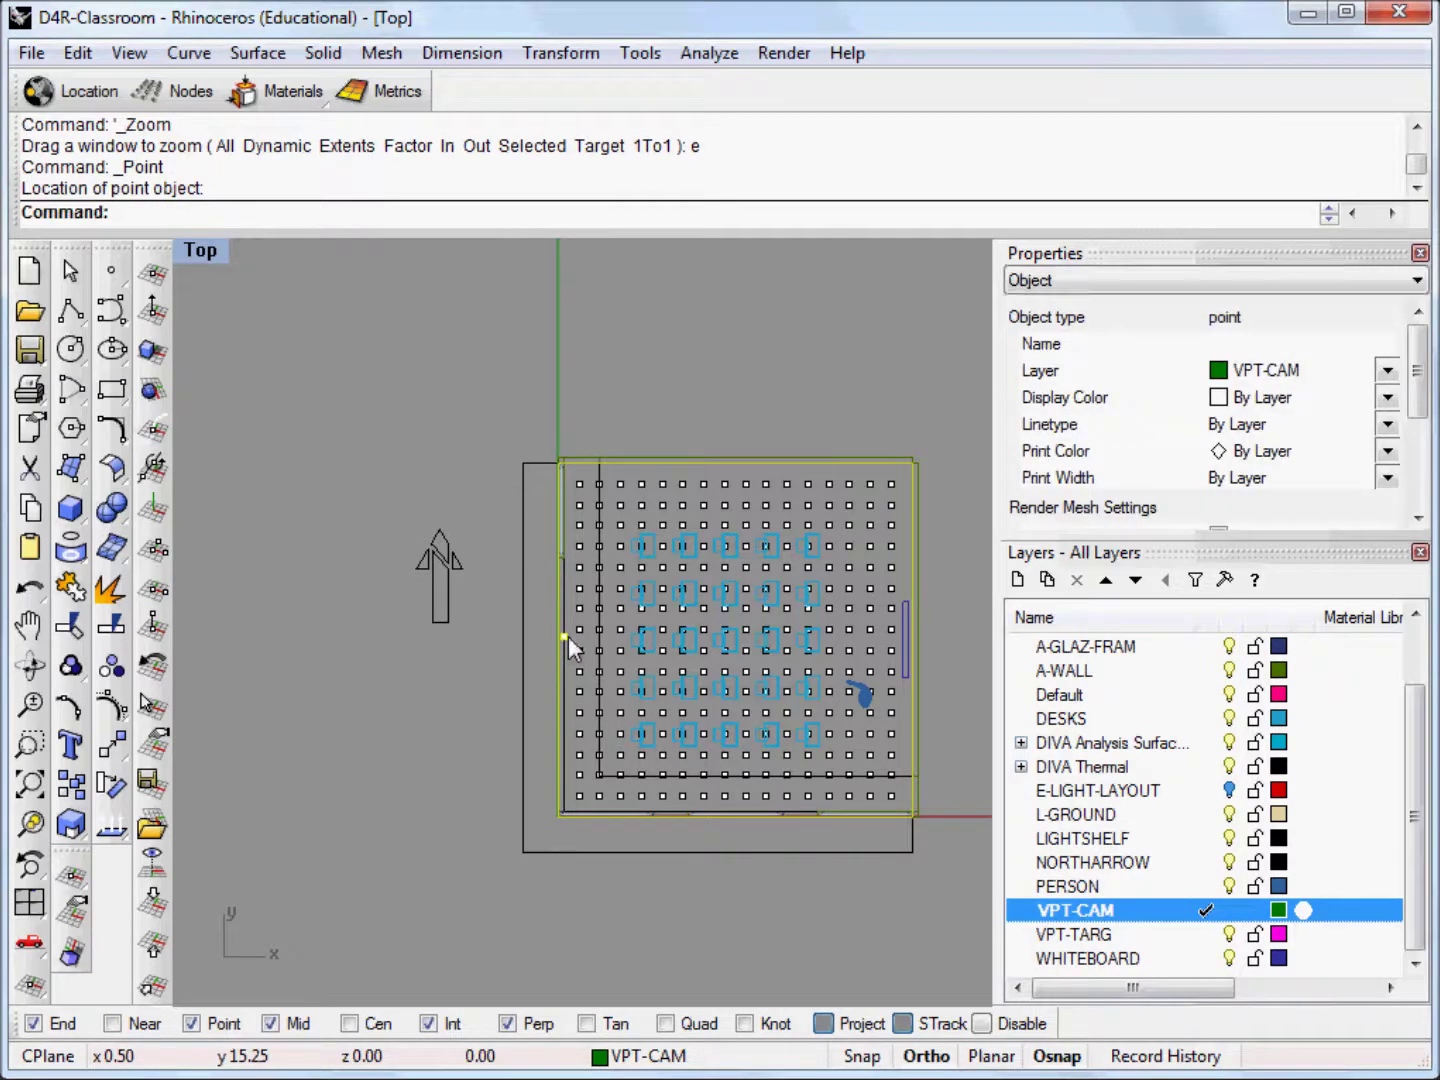
- Move the camera point 40' straight west from its place on the west wall
text(M)
key(Return)
click(566, 641)
scroll(642, 650, down, 2)
scroll(642, 648, down, 1)
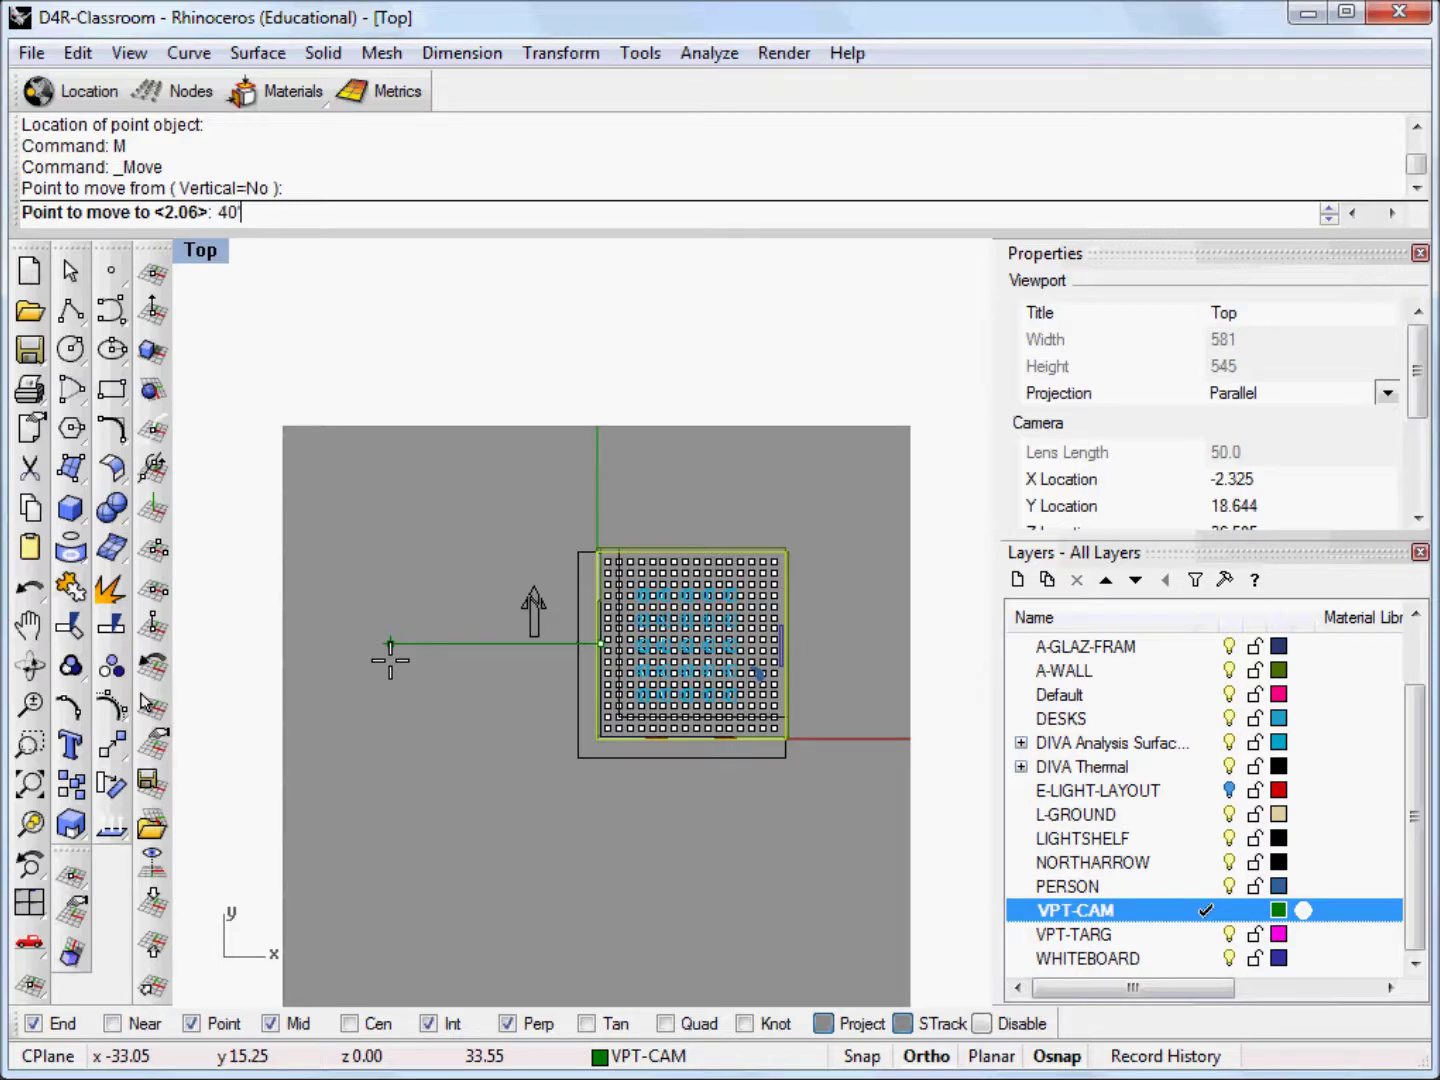
key(Return)
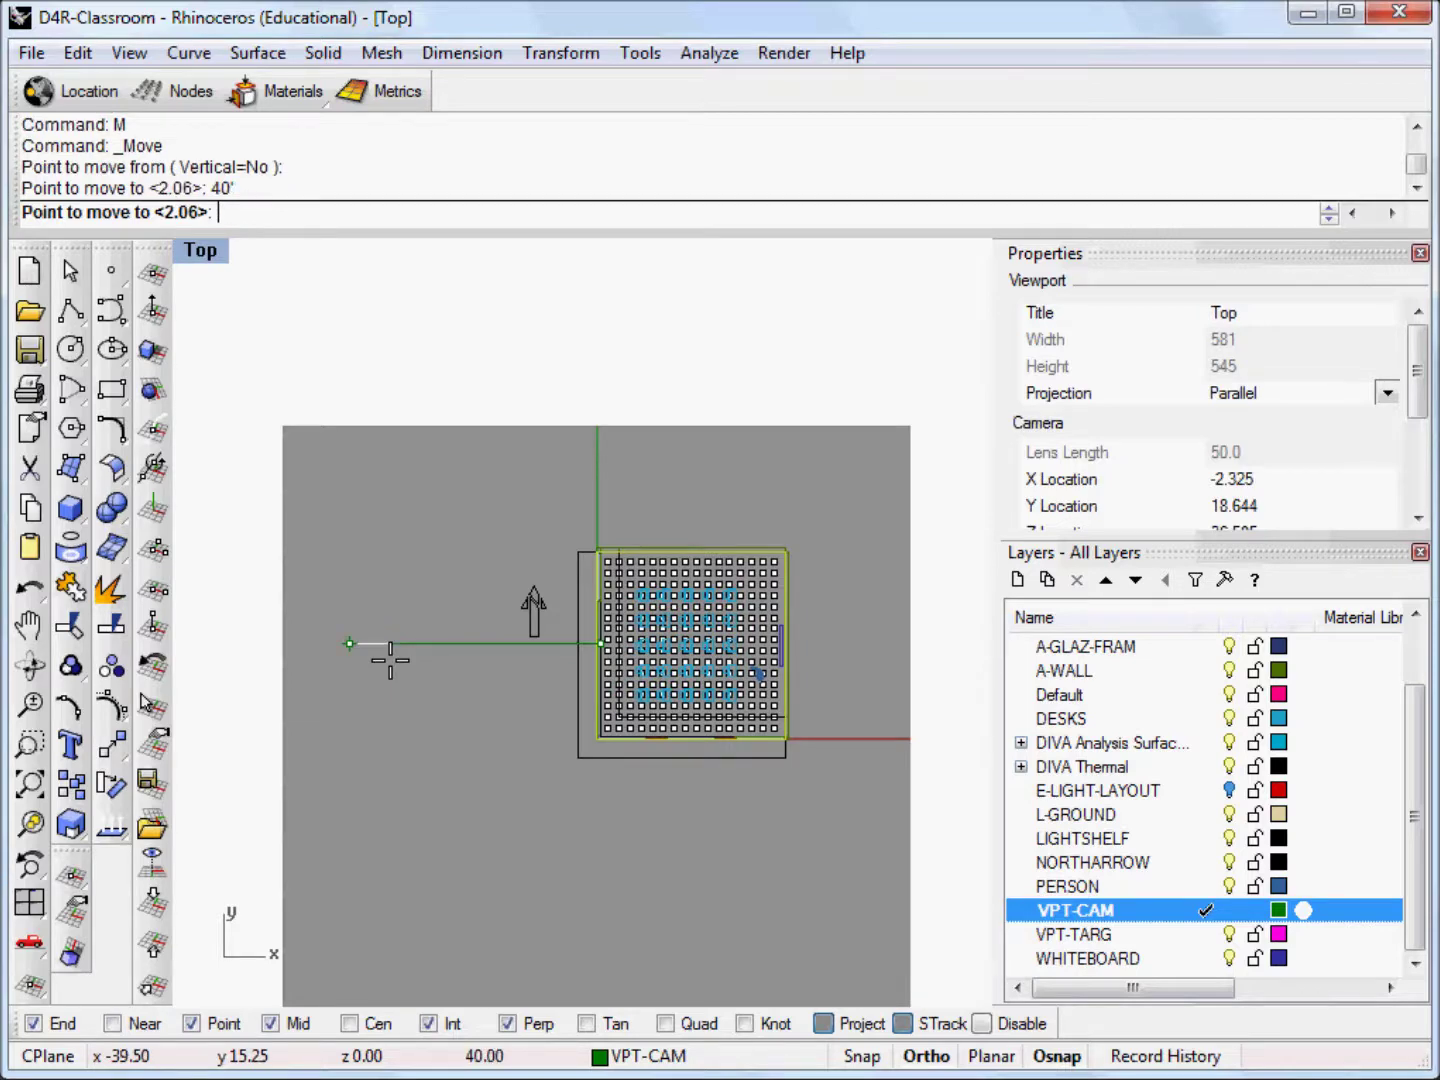
click(391, 660)
key(Escape)
right_drag(399, 604, 375, 541)
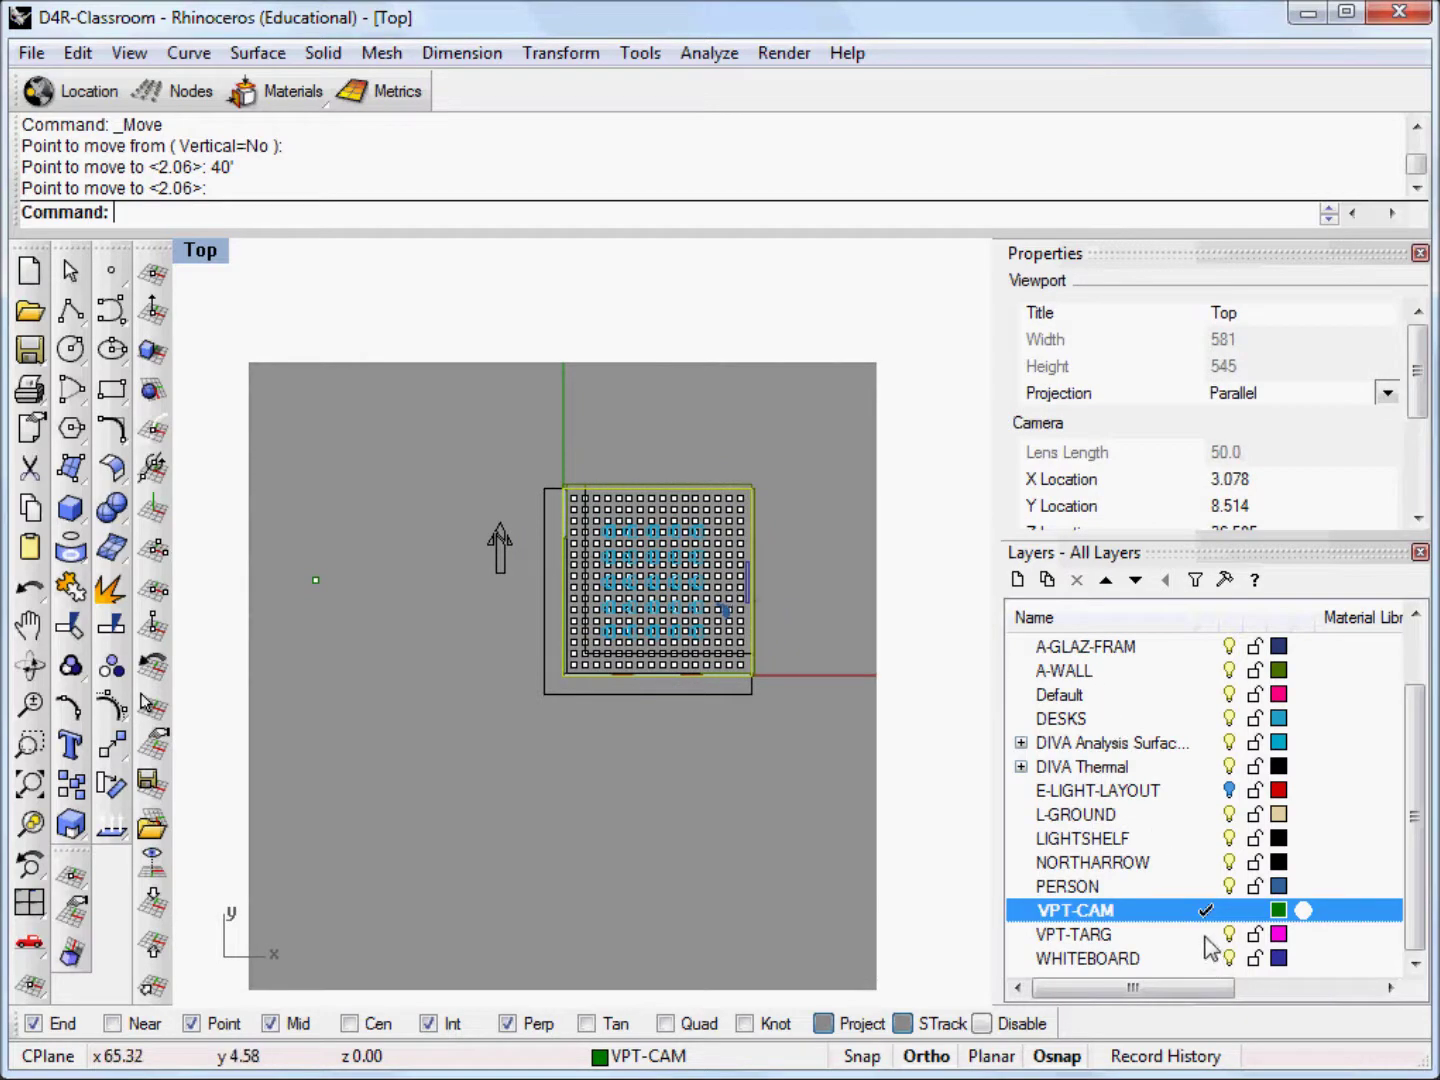
- Make VPT-TARG the current layer and place a target point at the midpoint of the whiteboard's west face
double_click(1190, 939)
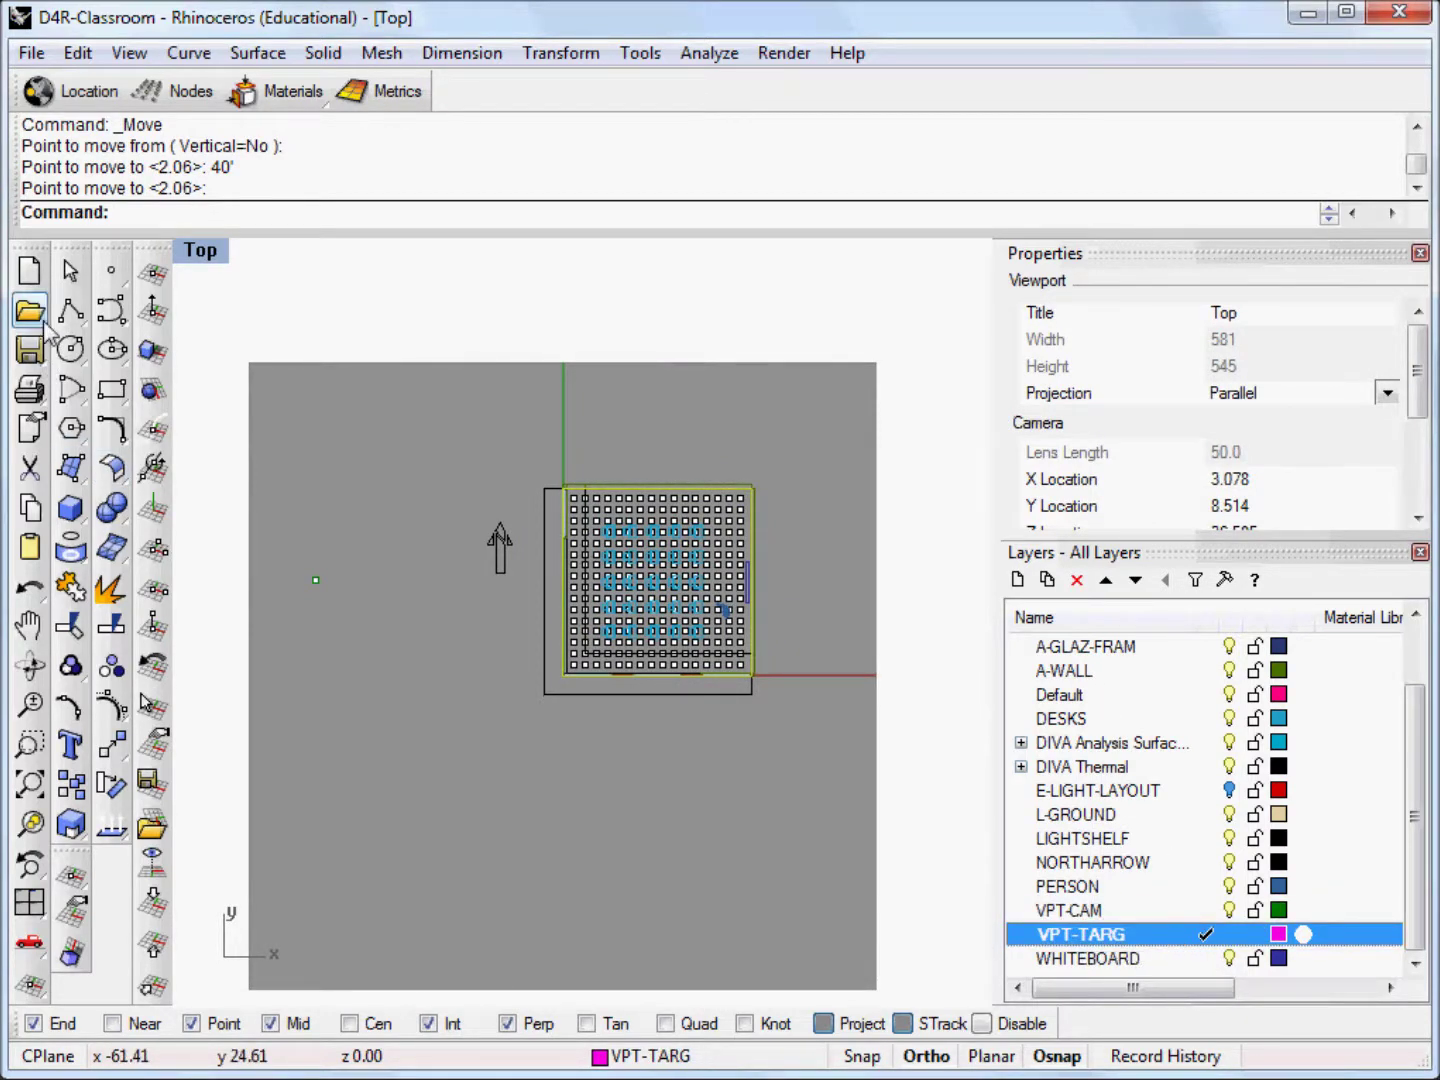
click(113, 275)
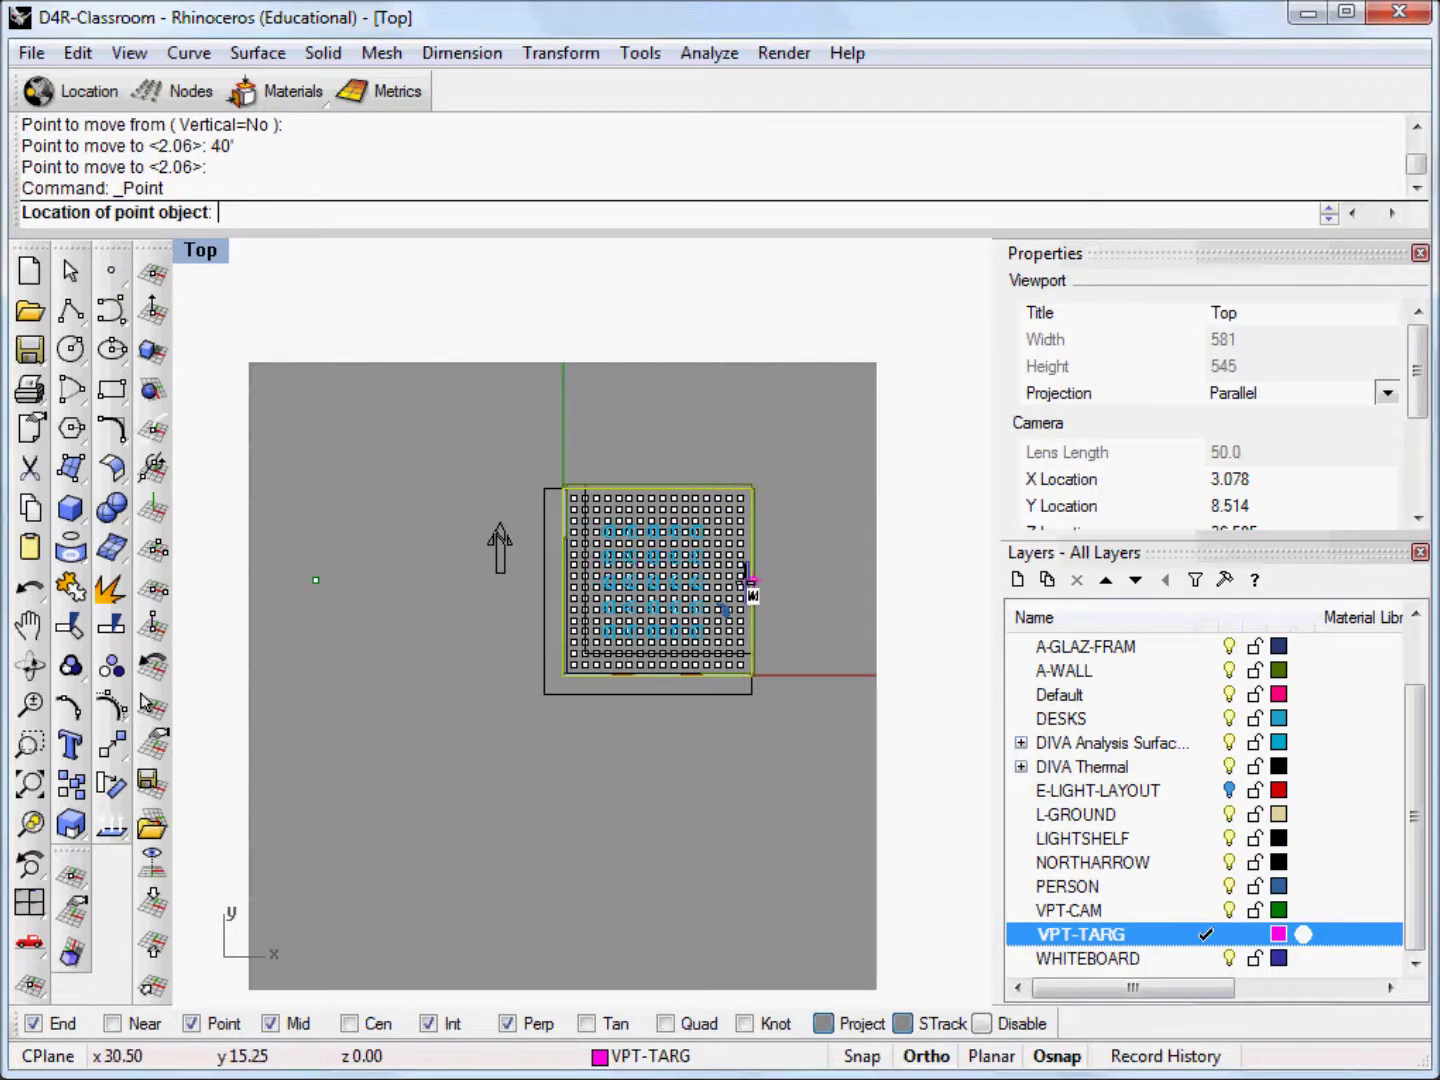
scroll(743, 584, up, 5)
scroll(742, 584, up, 2)
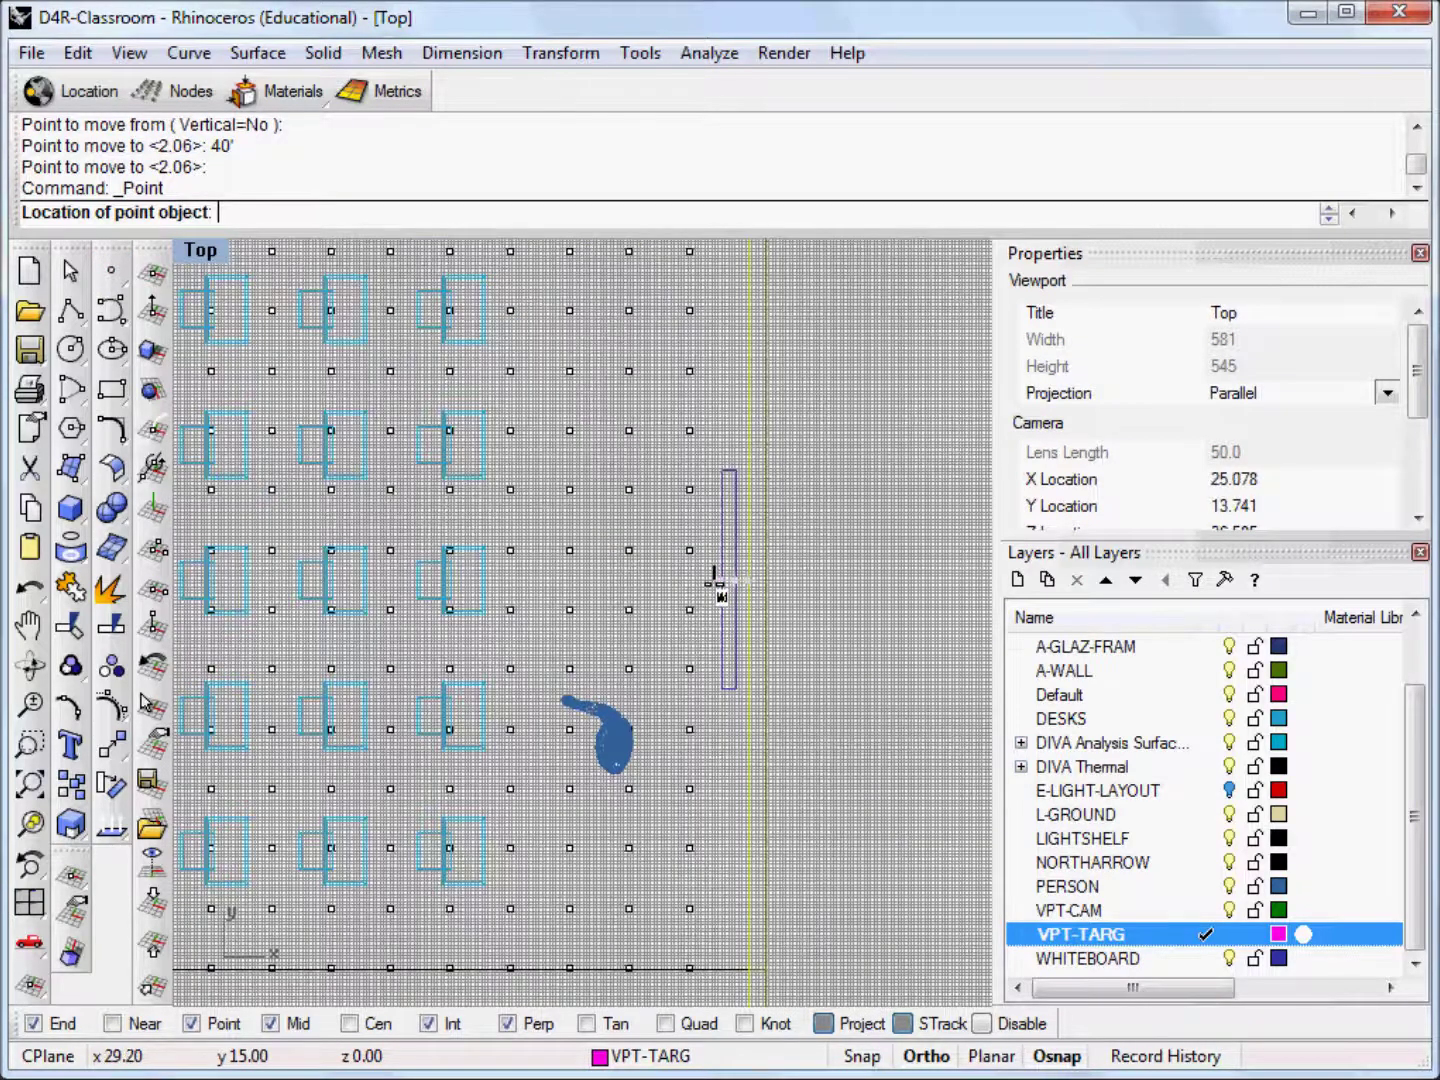
click(722, 581)
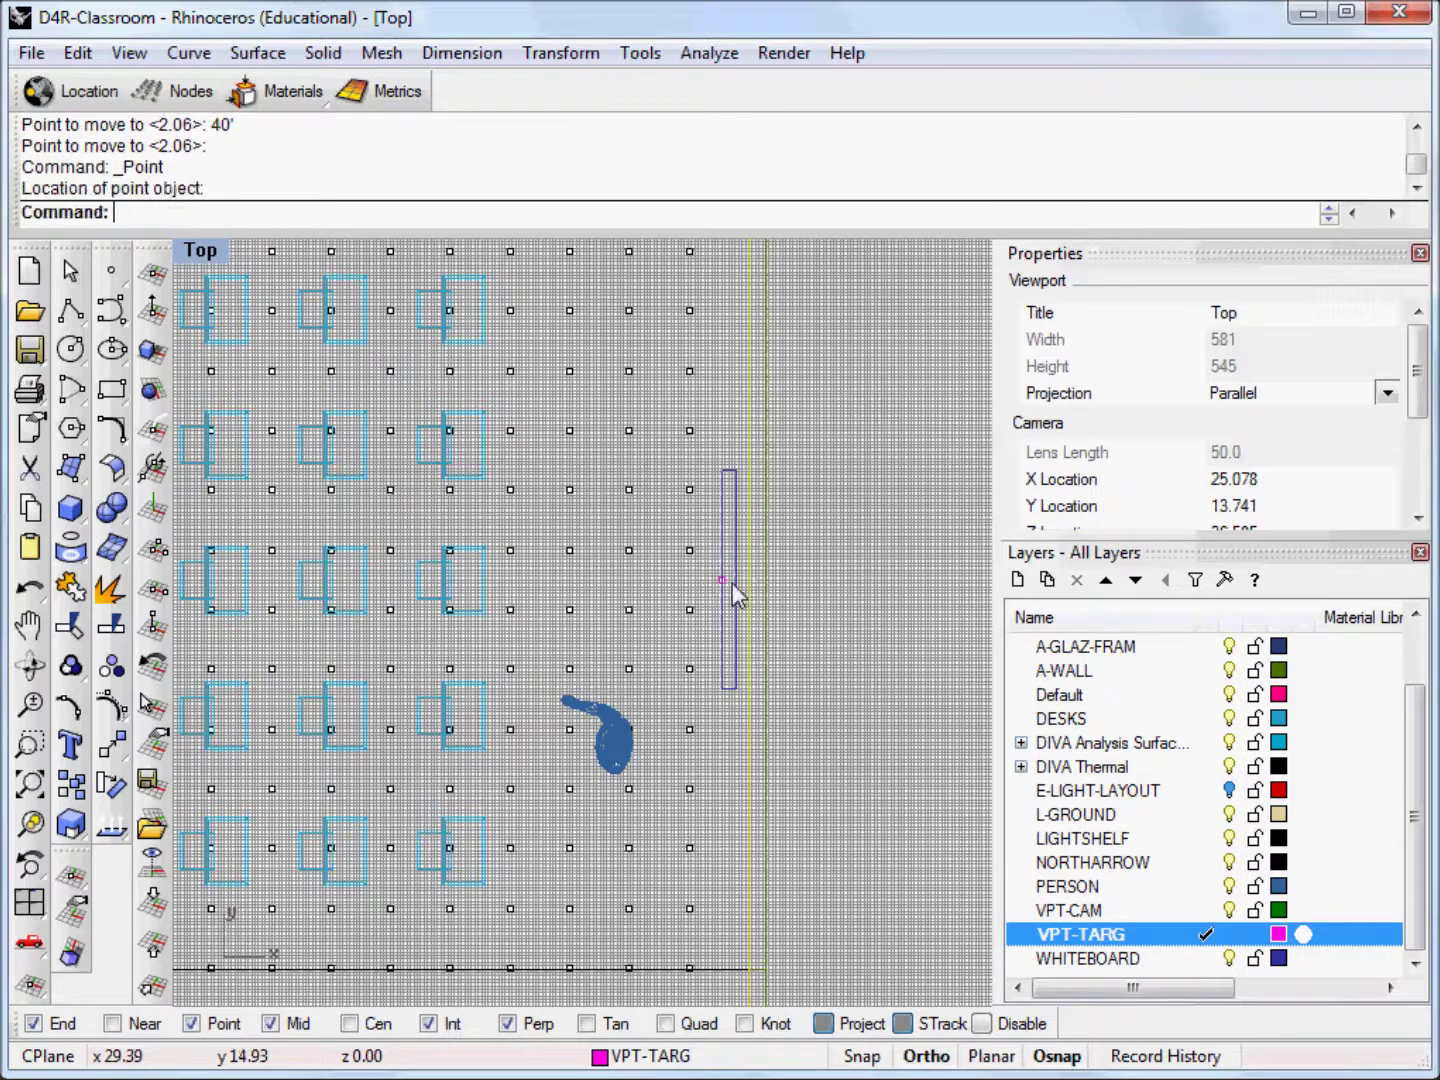
scroll(788, 553, down, 6)
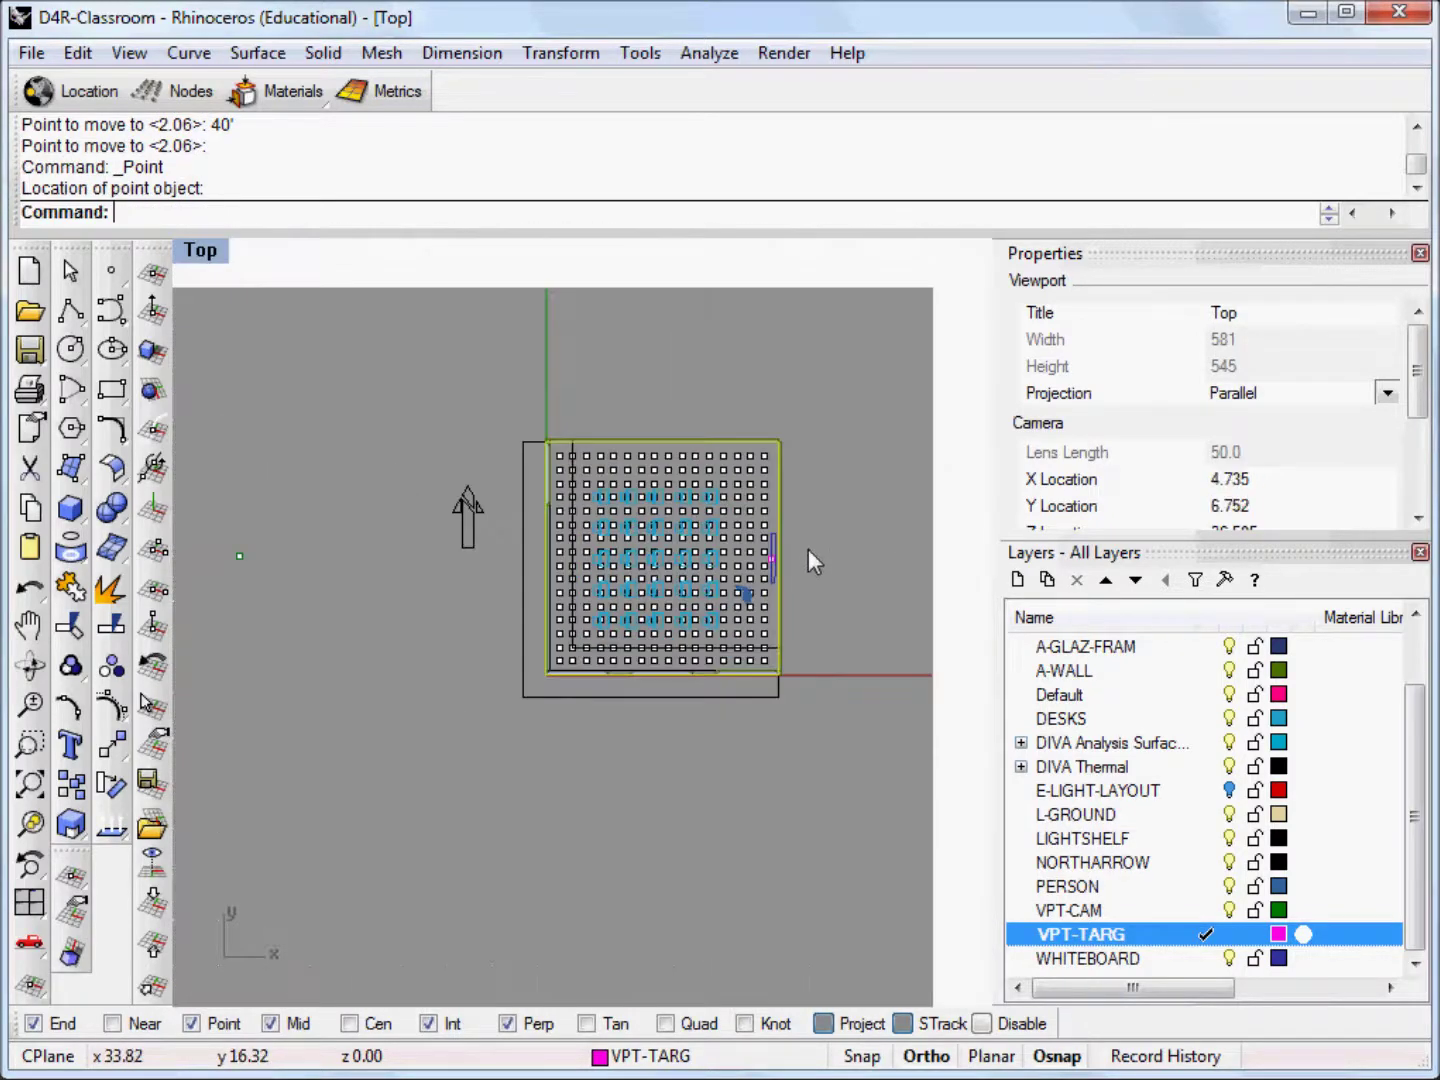
- Switch the viewport to the Front view, with the whole building and the camera point in sight
click(216, 262)
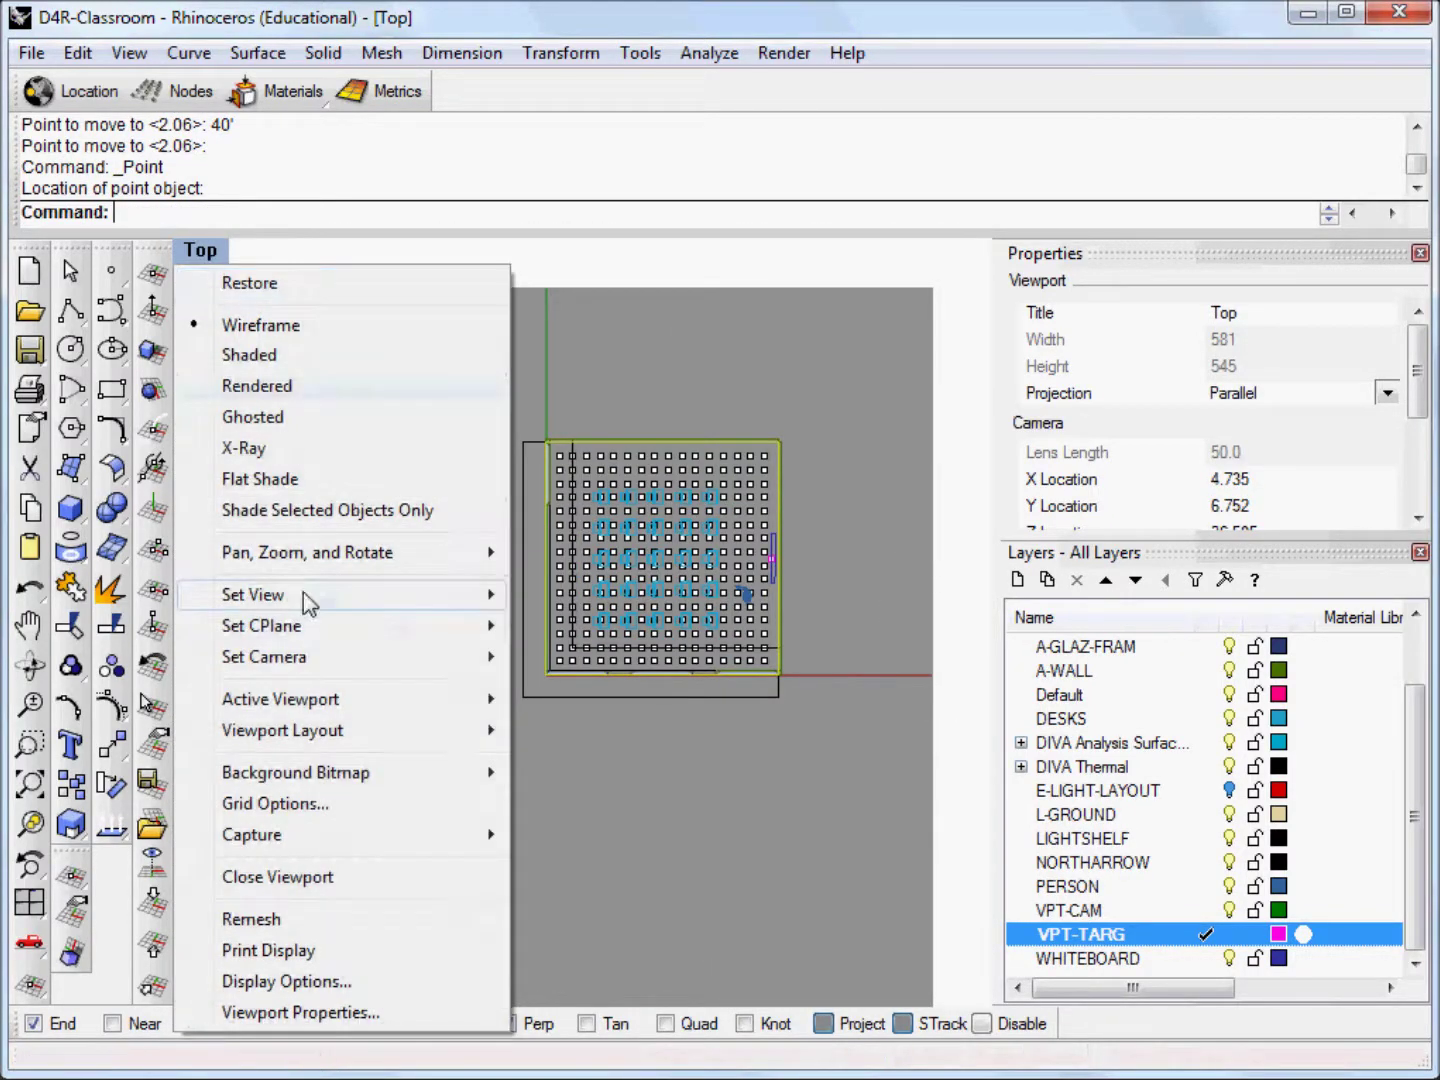
mouse_move(303, 592)
click(625, 831)
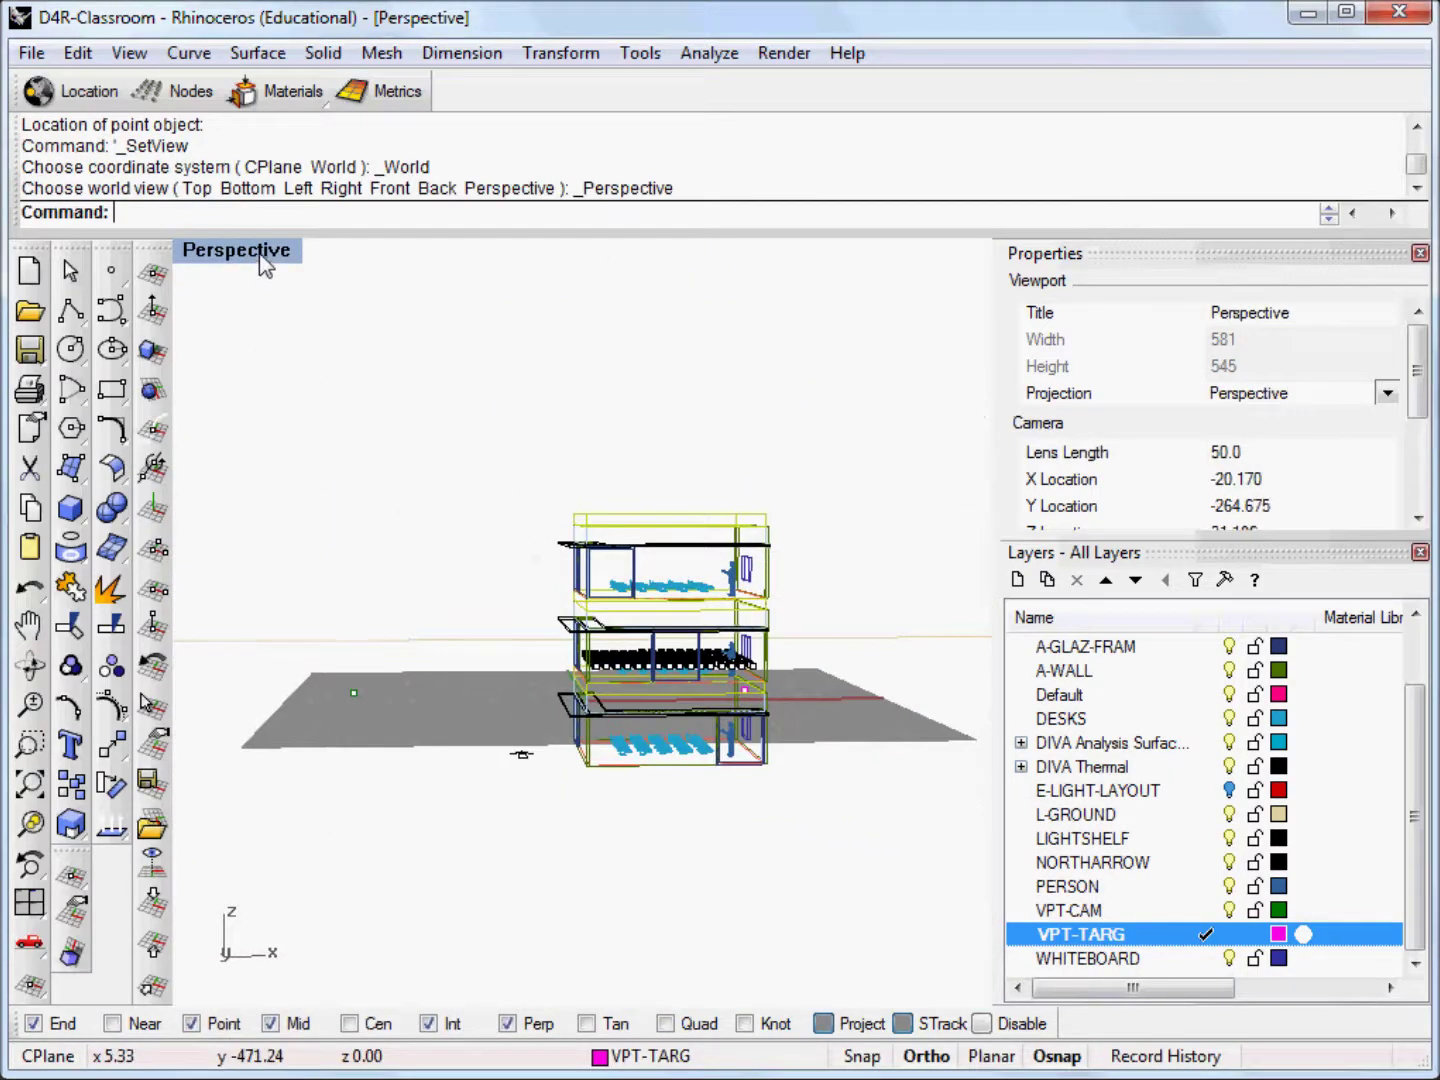
click(262, 252)
mouse_move(290, 595)
click(595, 763)
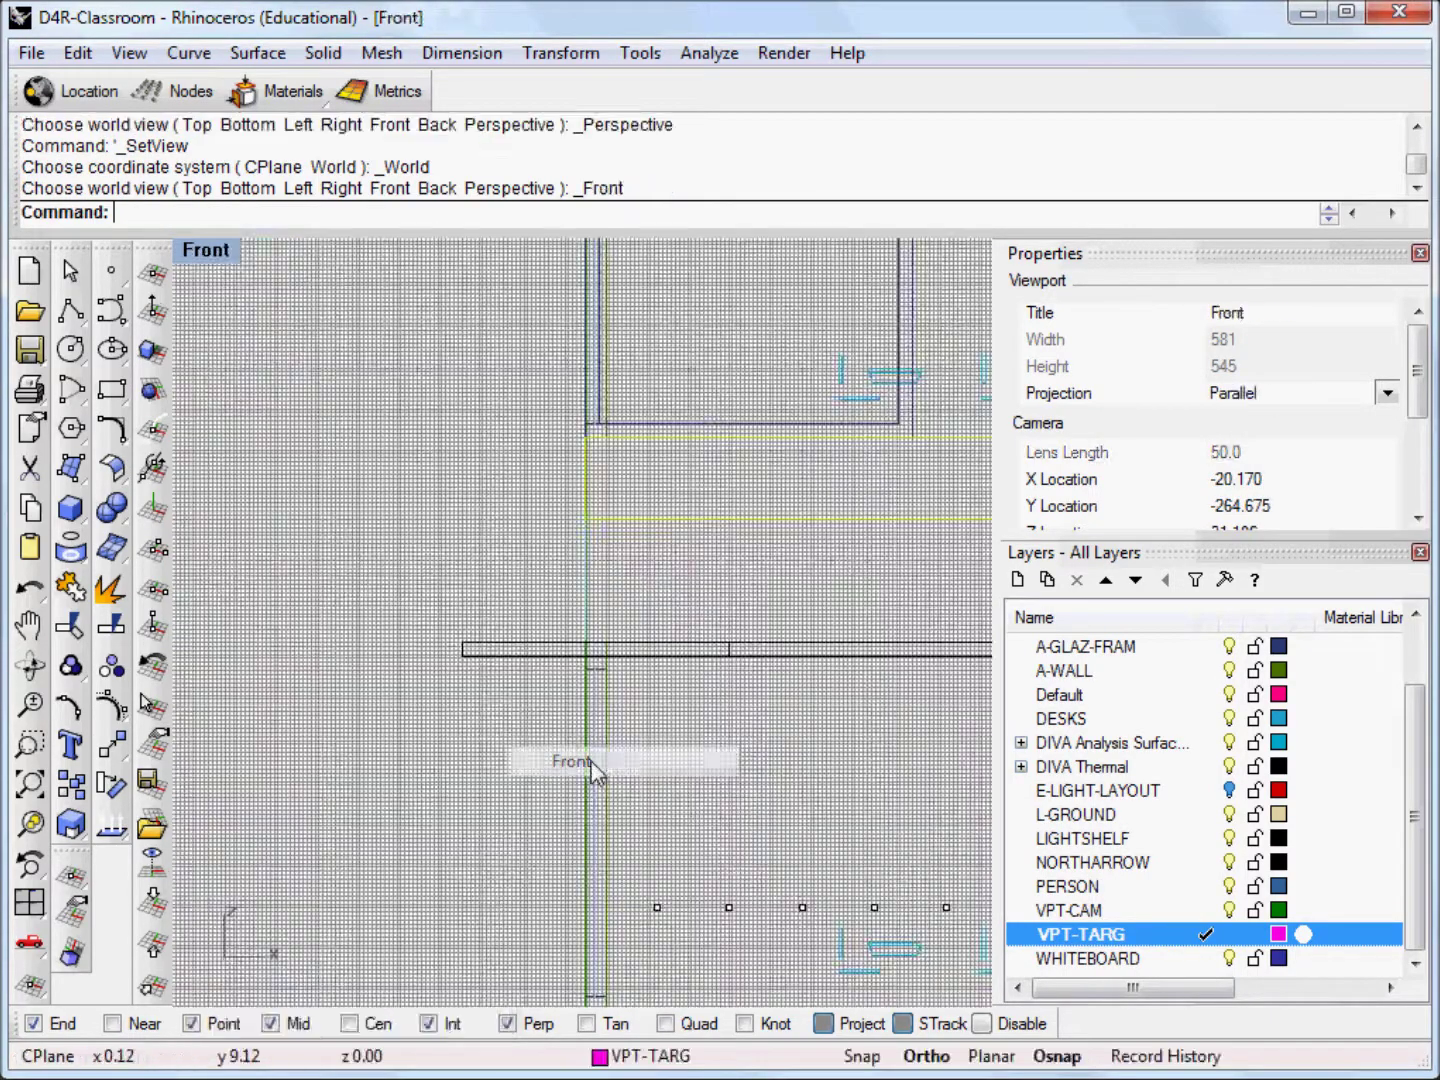
scroll(609, 751, down, 3)
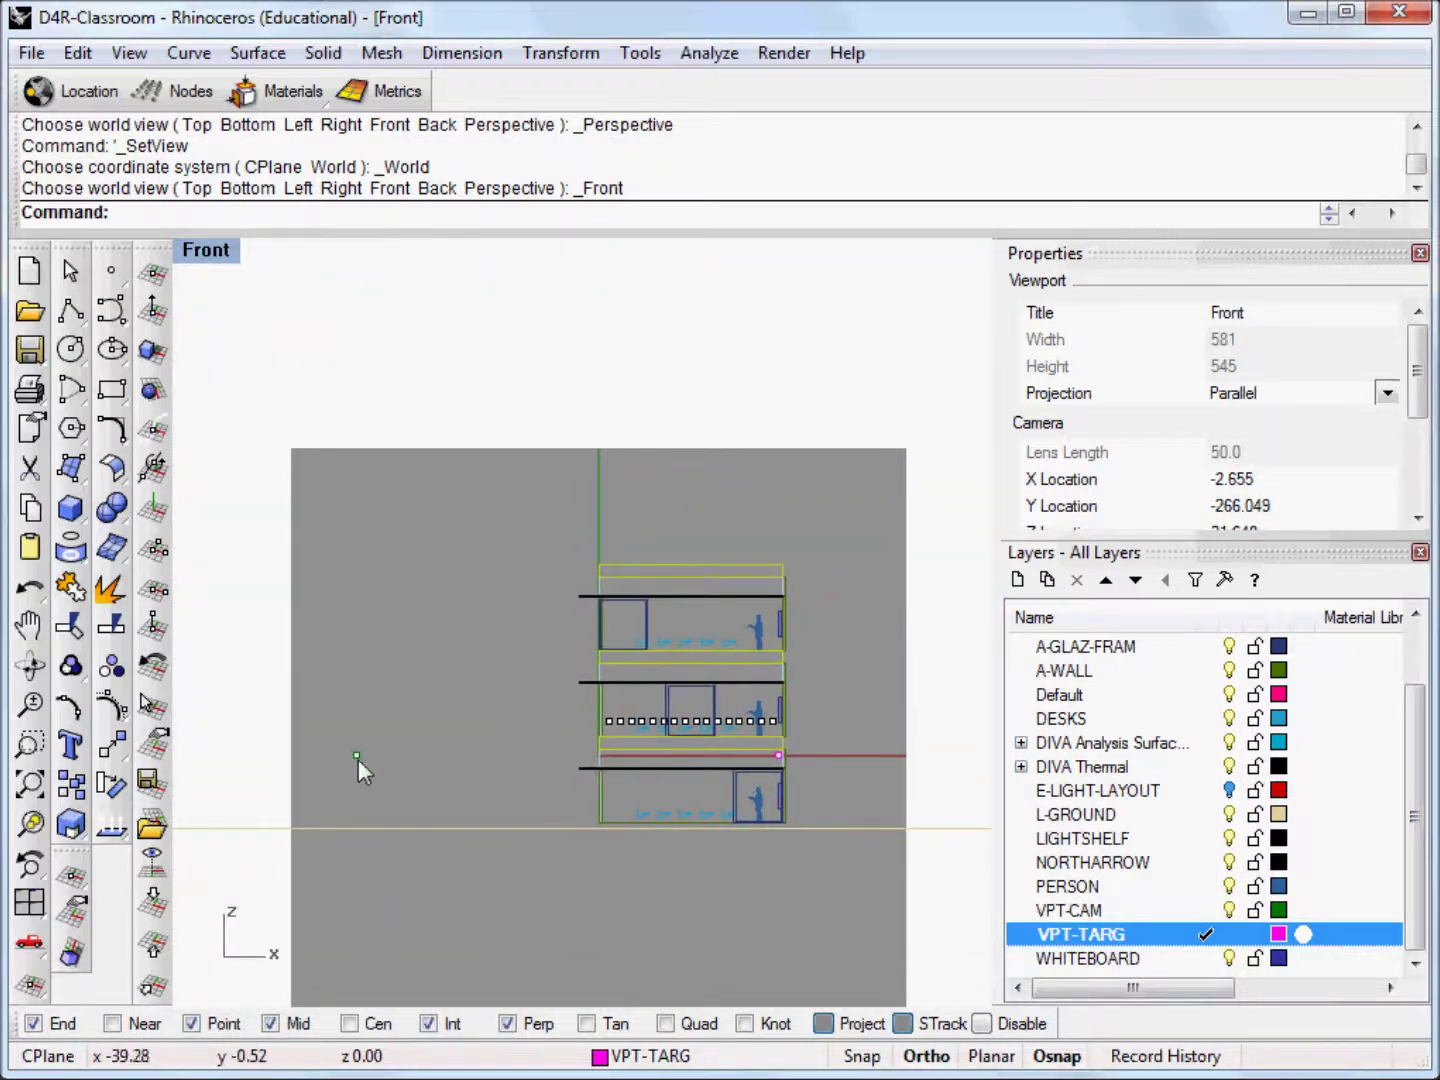
- Move the camera point 7.5' straight up, aligned with the midpoint of the middle floor's west wall
click(357, 756)
text(M)
key(Return)
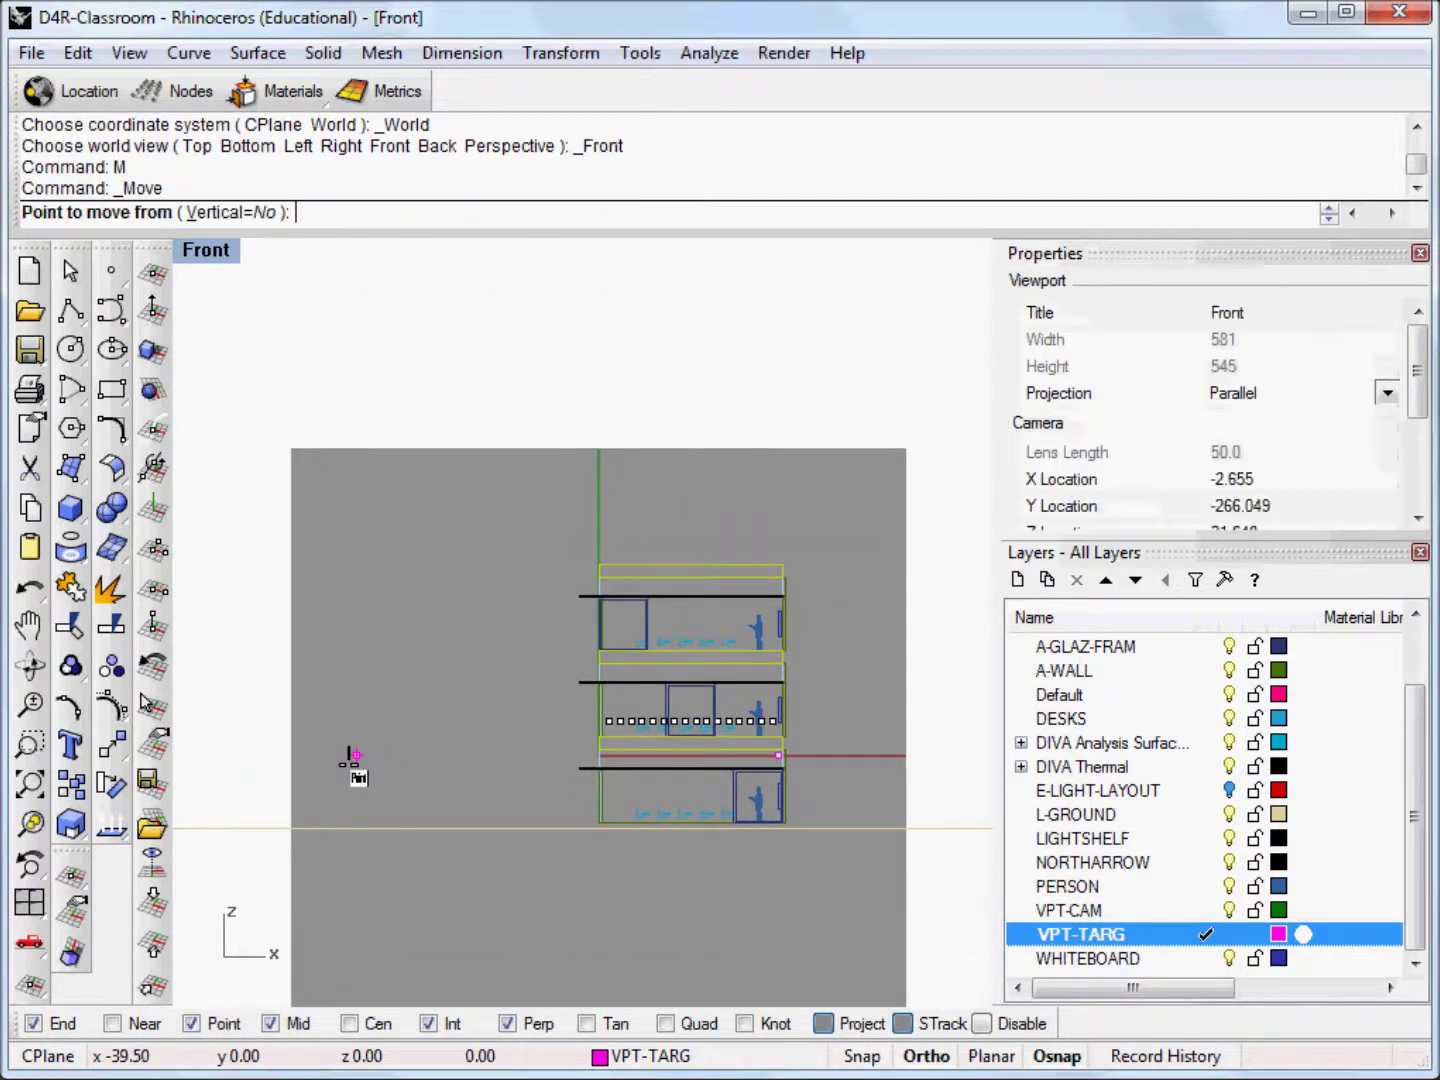
click(356, 756)
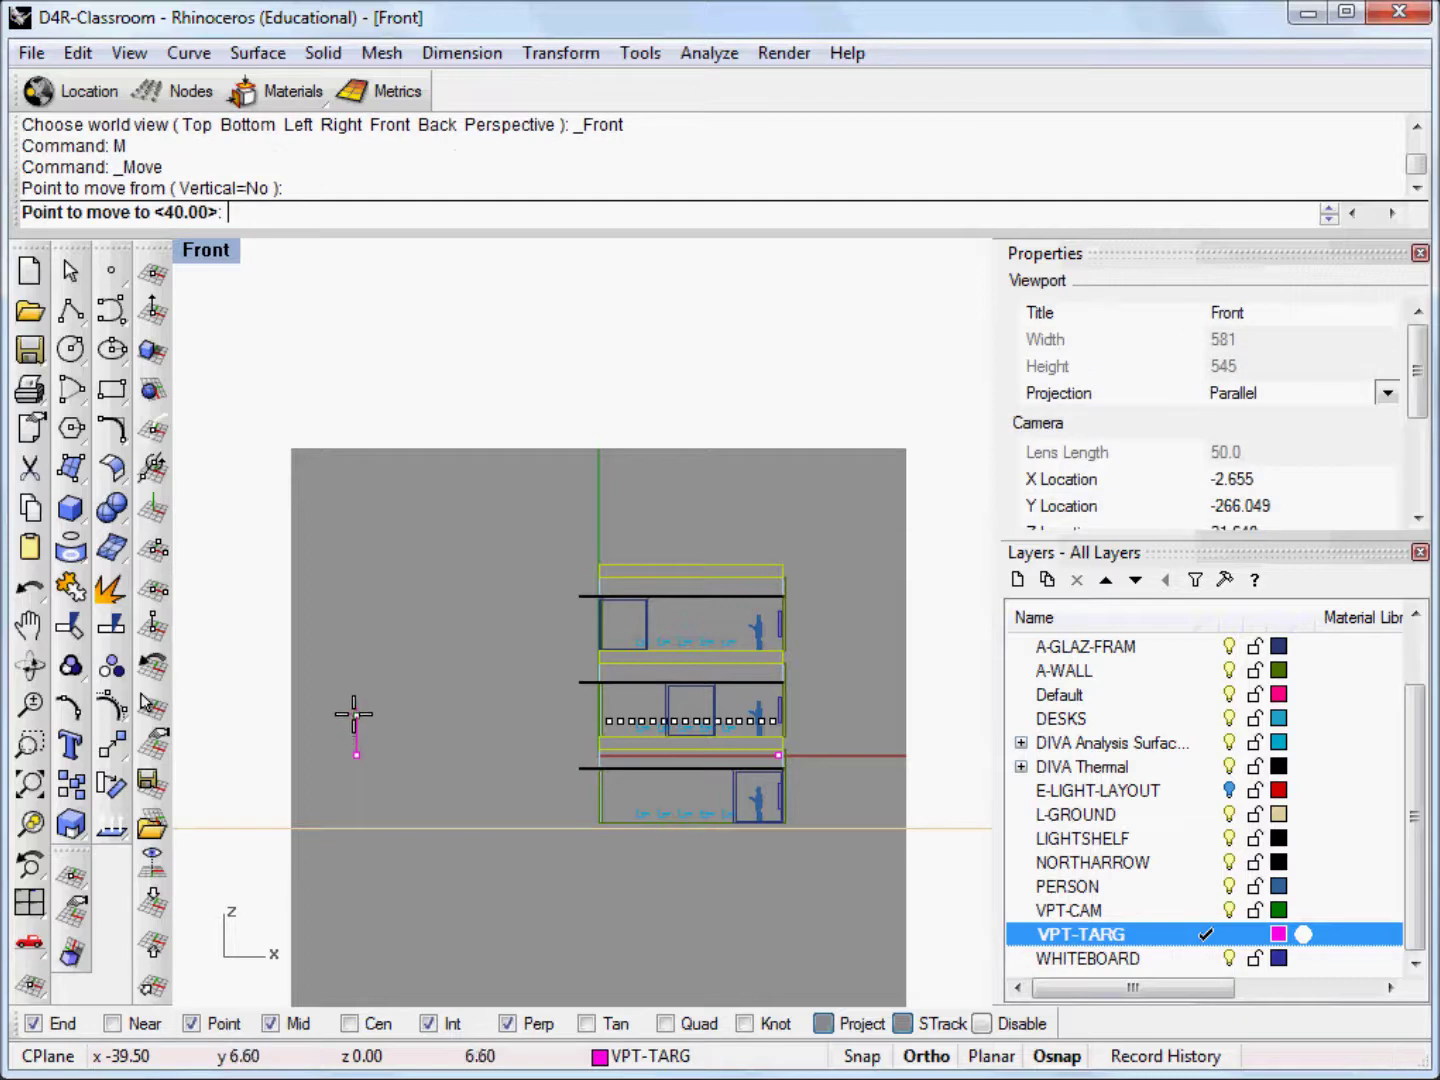
scroll(569, 717, up, 2)
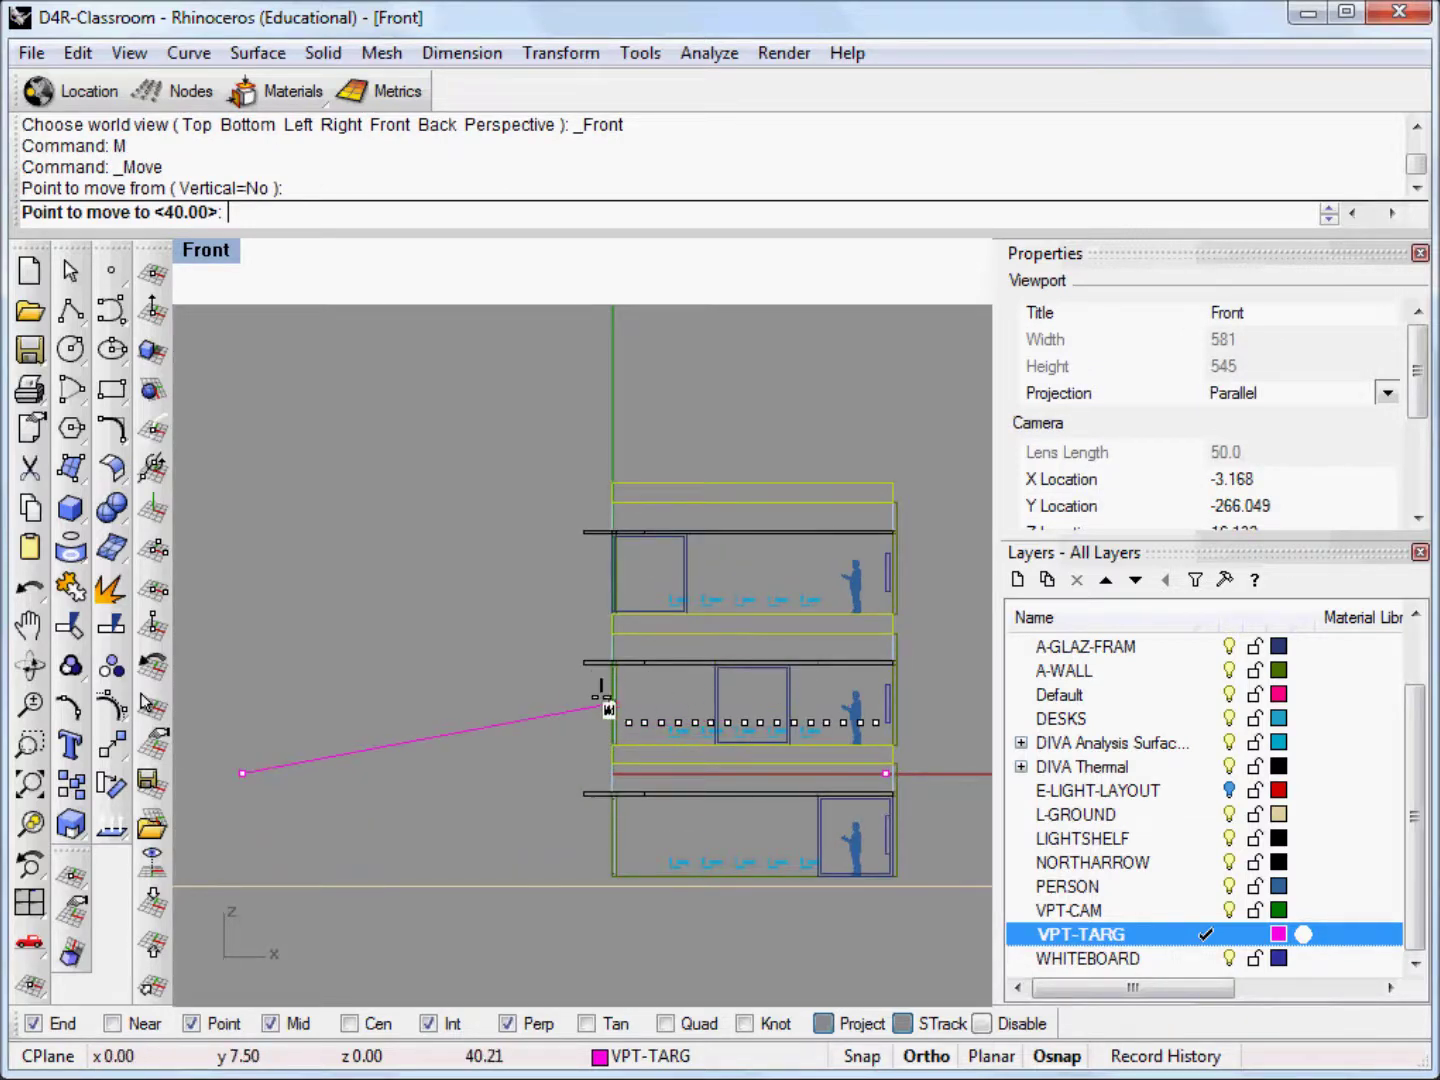
click(236, 705)
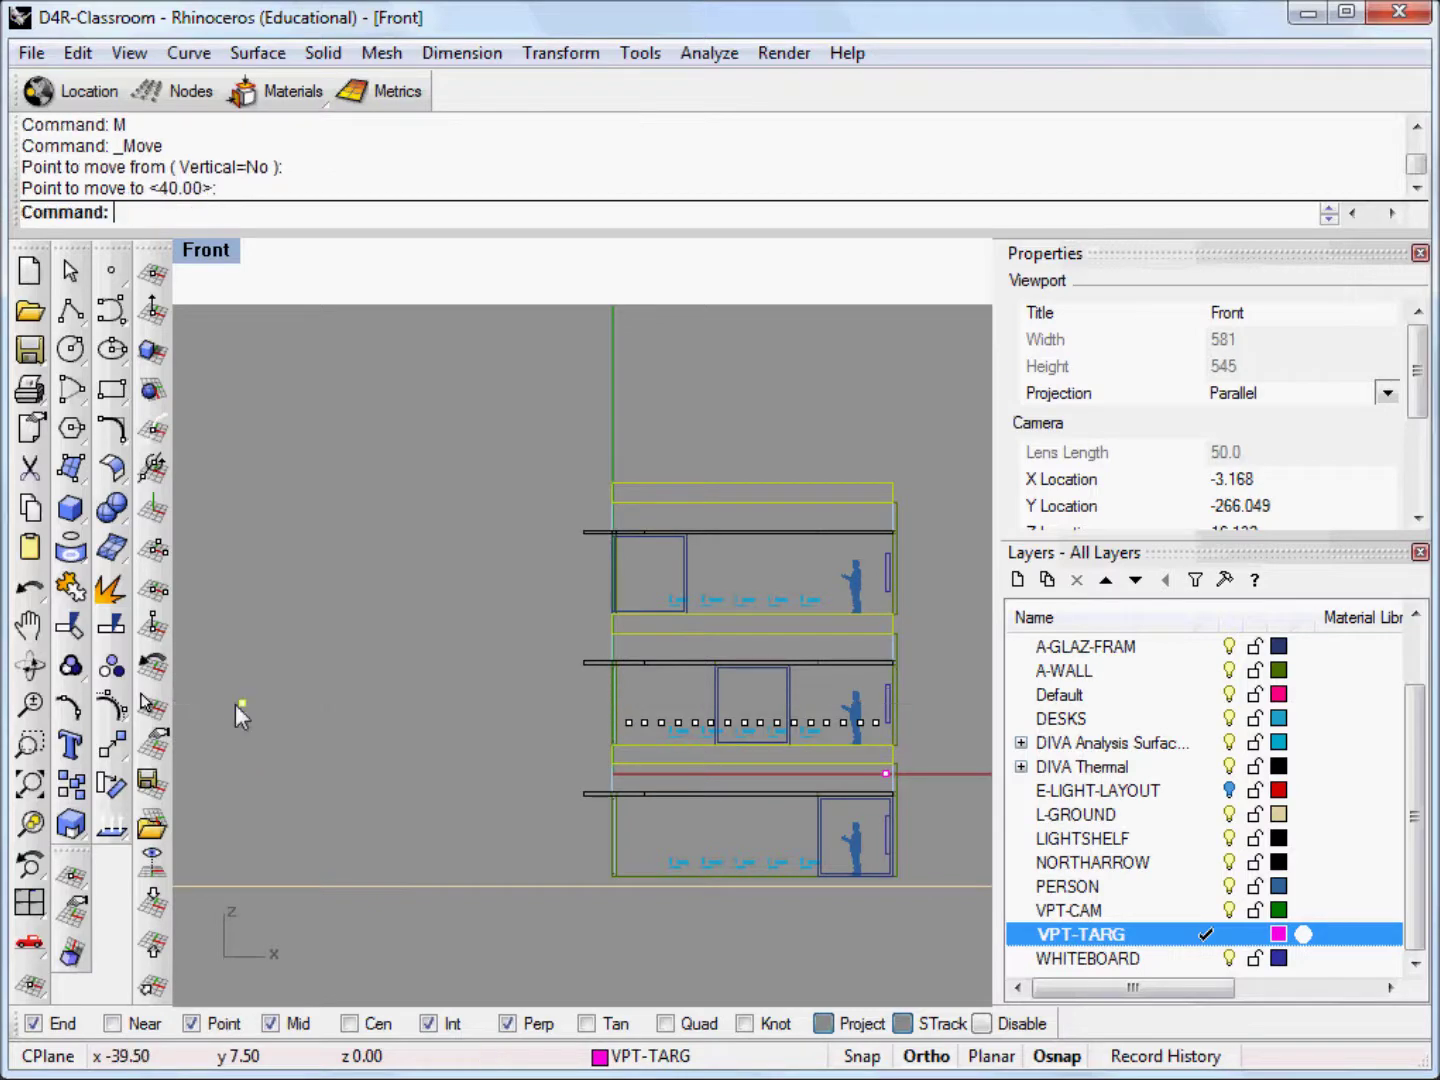
- Move the target point straight up onto the middle-floor whiteboard at about 7.48', then deselect it
scroll(847, 778, up, 2)
click(860, 771)
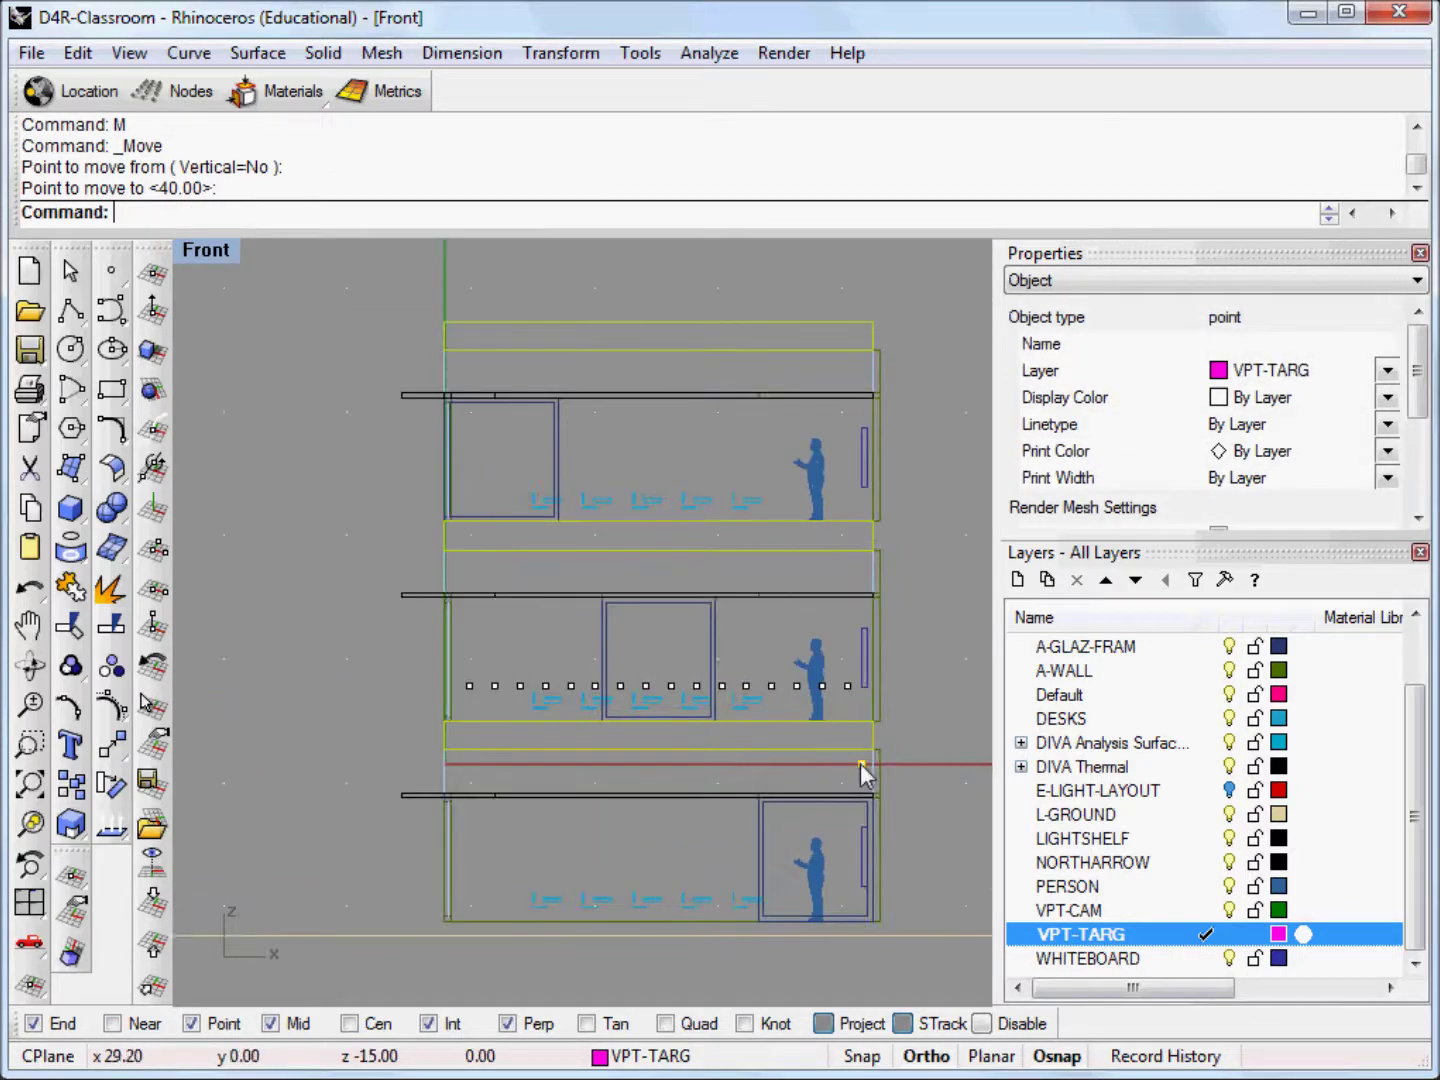
scroll(861, 765, up, 3)
text(m)
key(Return)
click(846, 779)
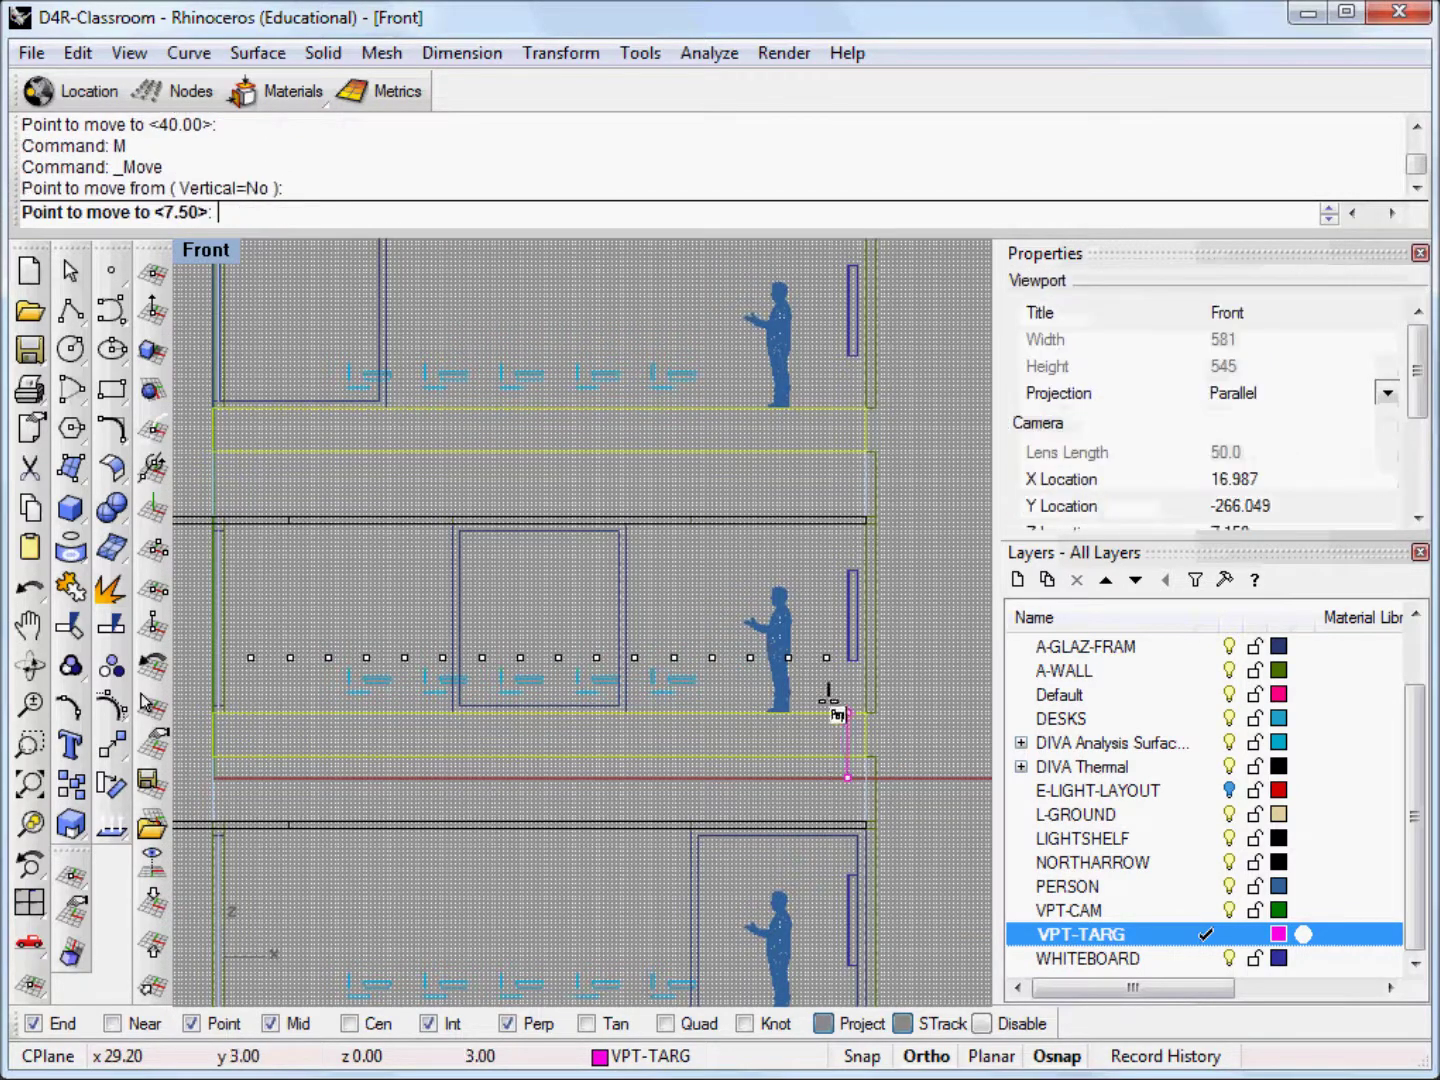
click(836, 612)
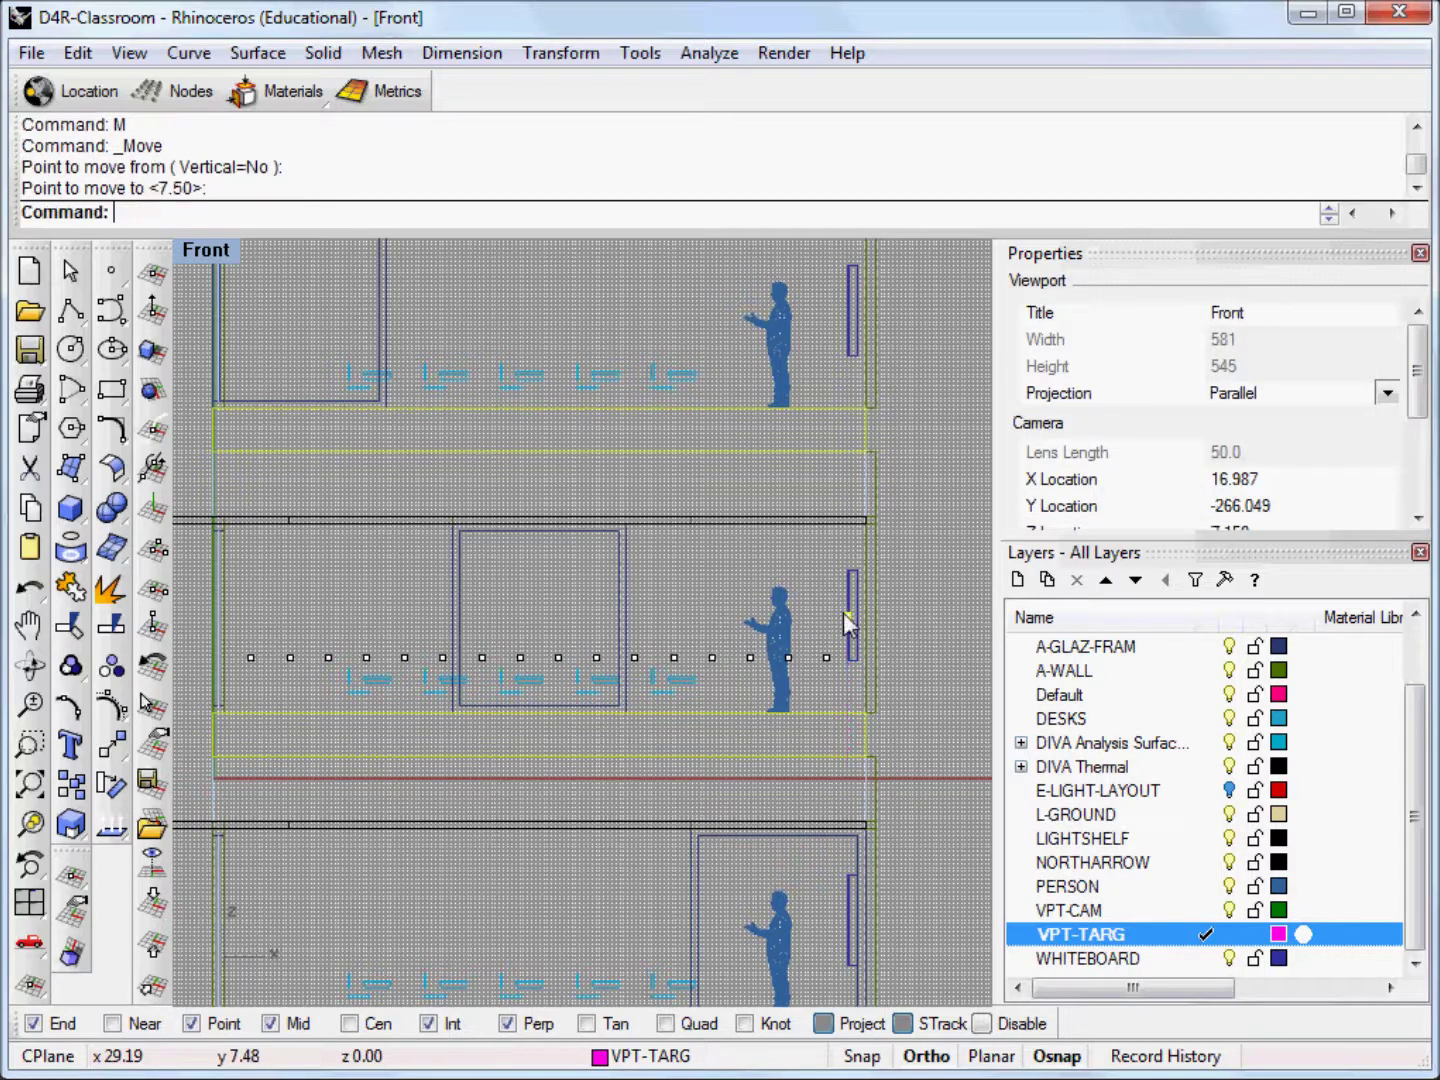
click(914, 597)
- Switch the viewport to a Perspective view of the building that shows both the camera and target points
scroll(667, 696, down, 2)
right_drag(667, 695, 796, 714)
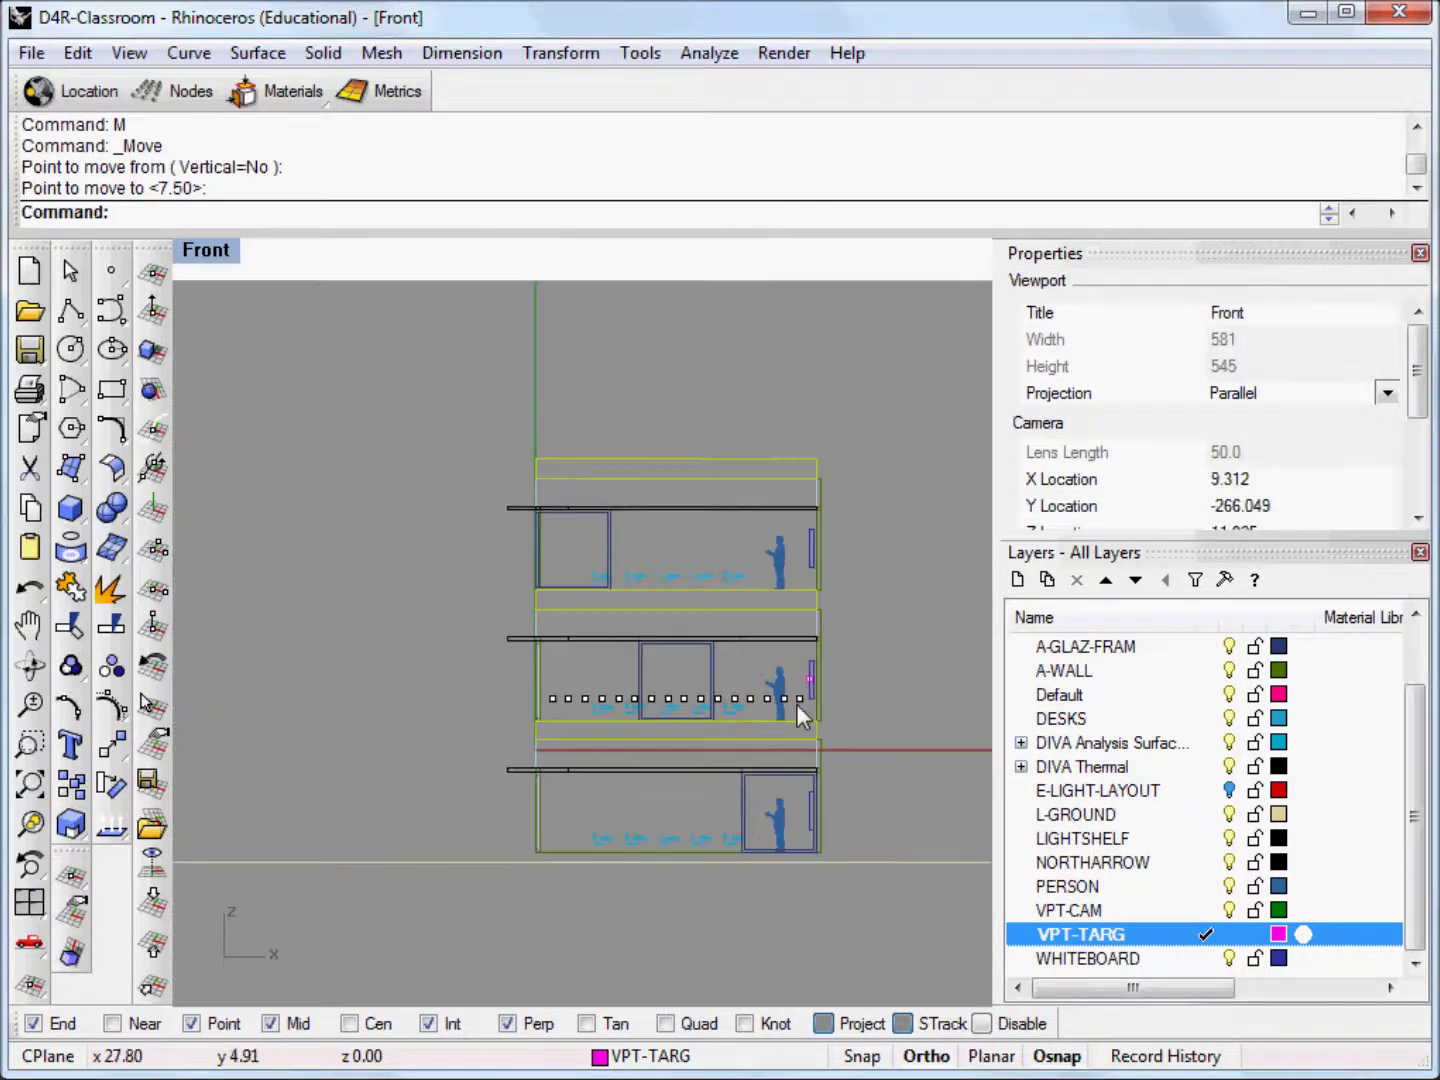
key(ctrl+F4)
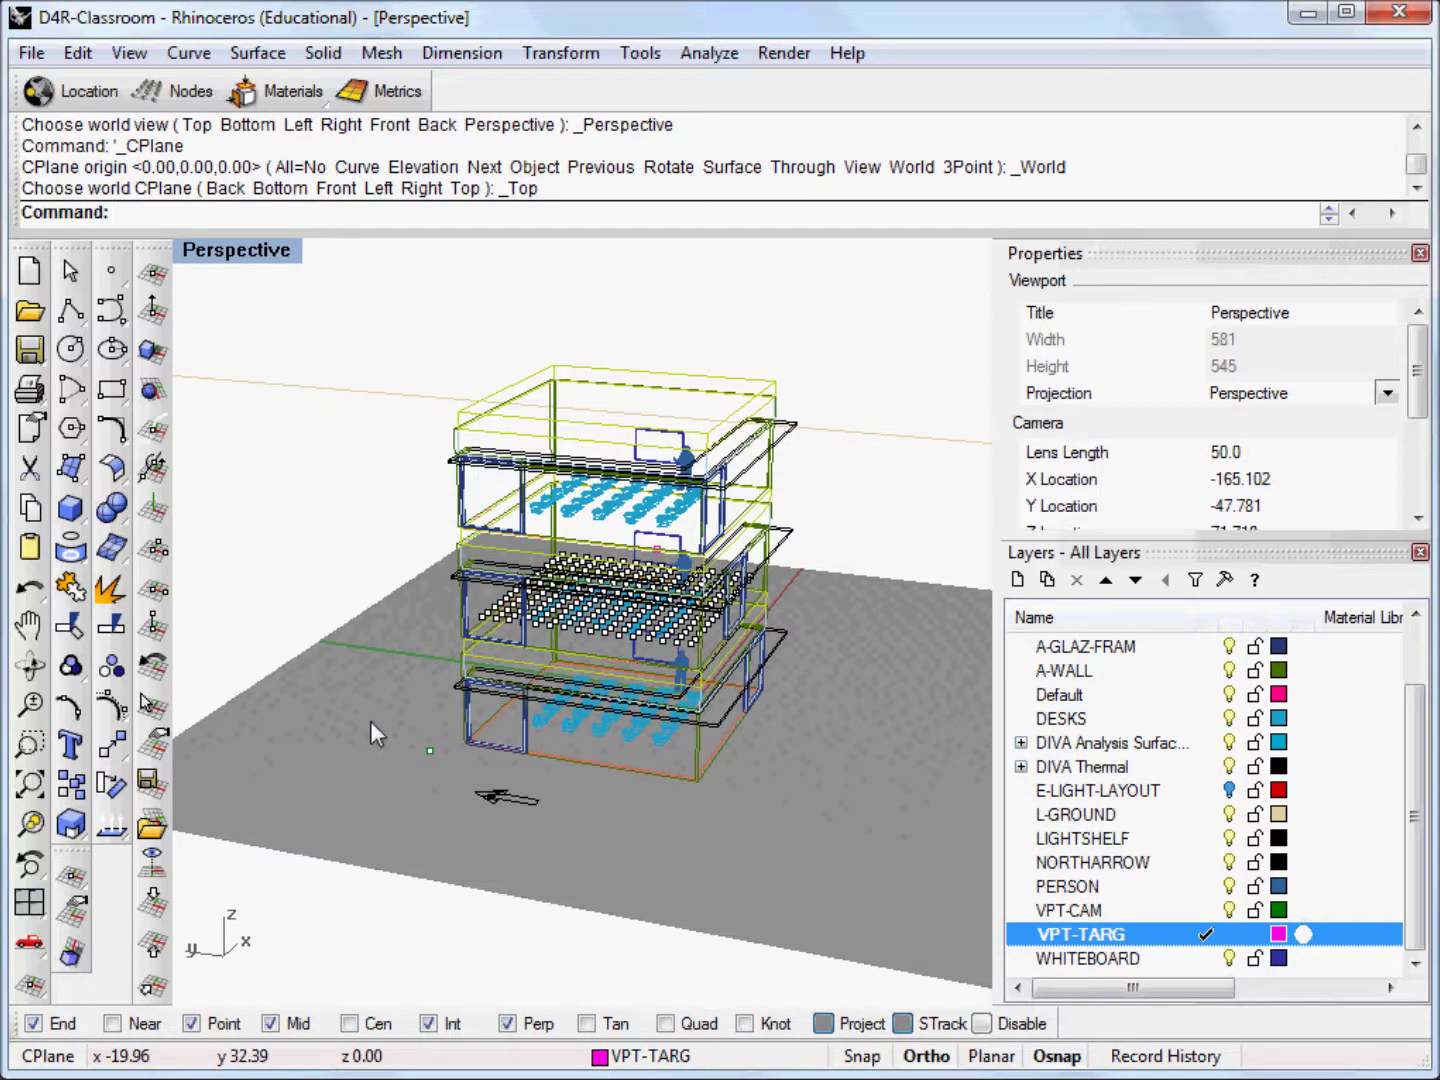
right_drag(370, 721, 345, 689)
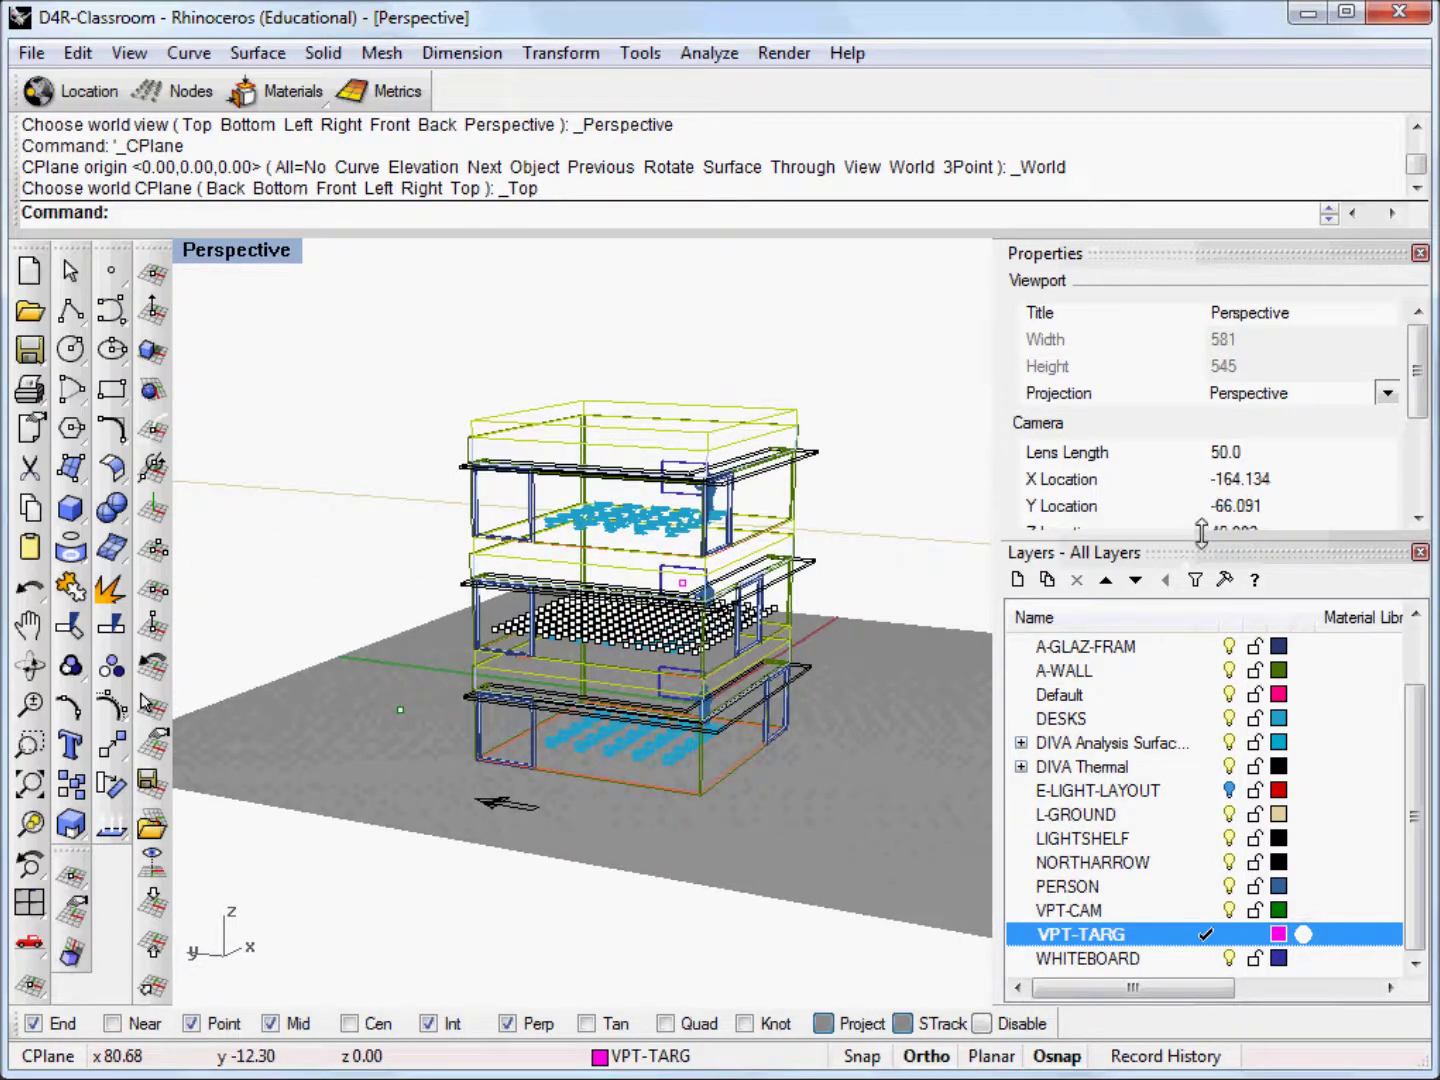
- Turn off projected object snaps, place the view's target on the whiteboard target point and its camera on the west camera point
drag(1202, 533, 1202, 851)
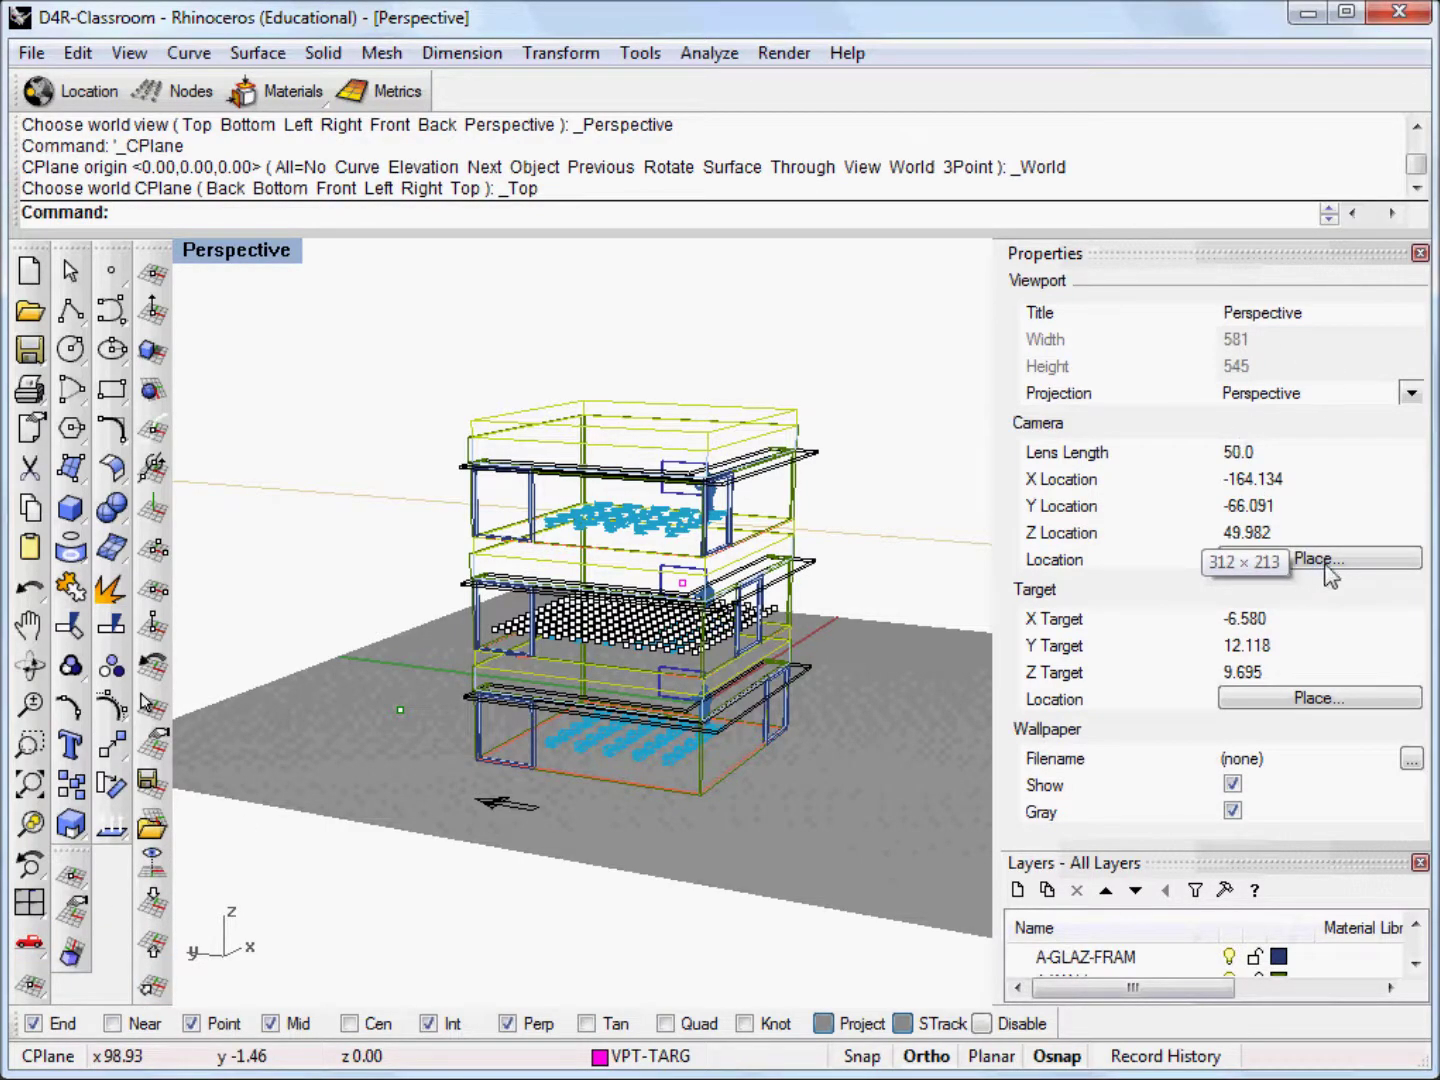
click(1315, 700)
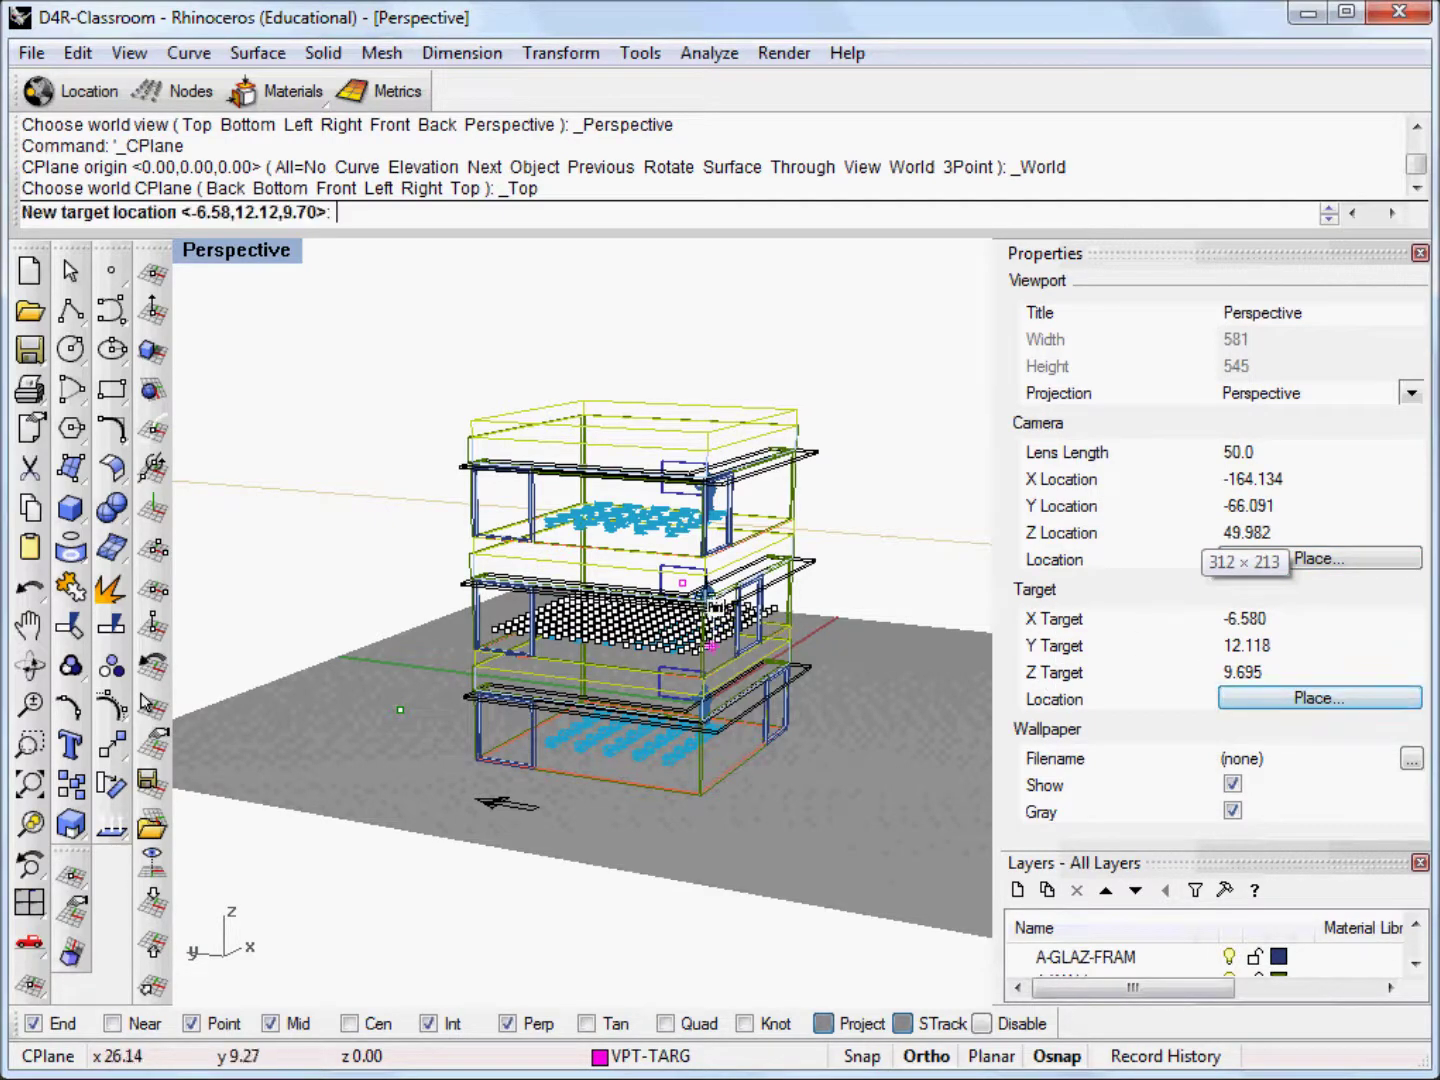
click(846, 1024)
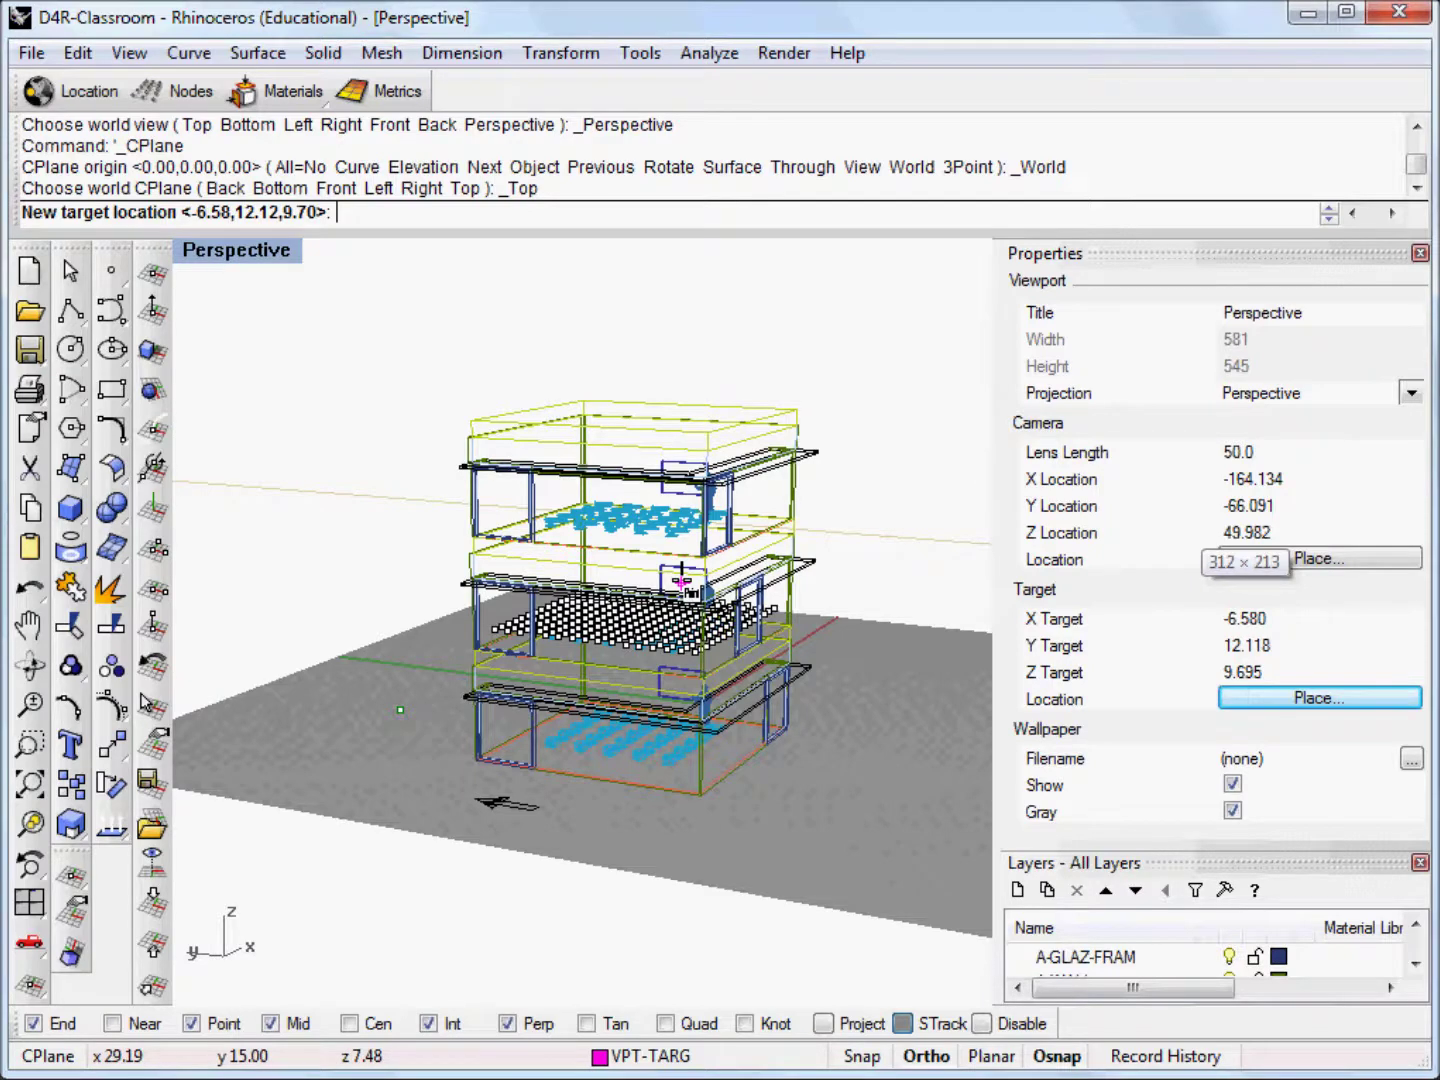
click(681, 581)
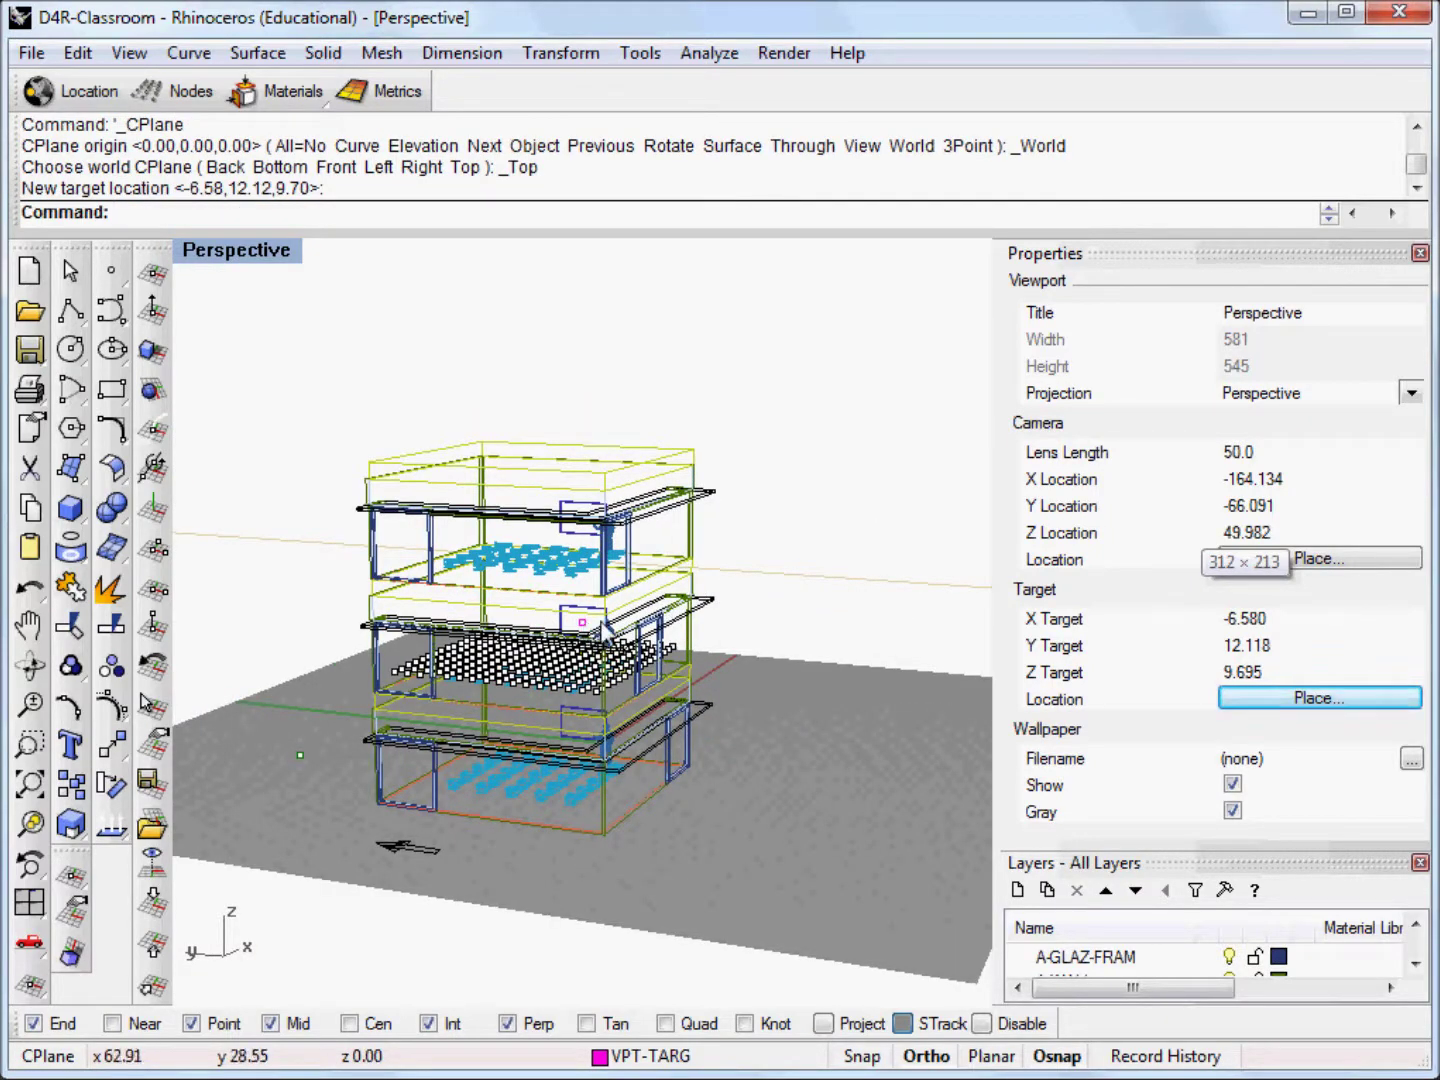
click(1345, 563)
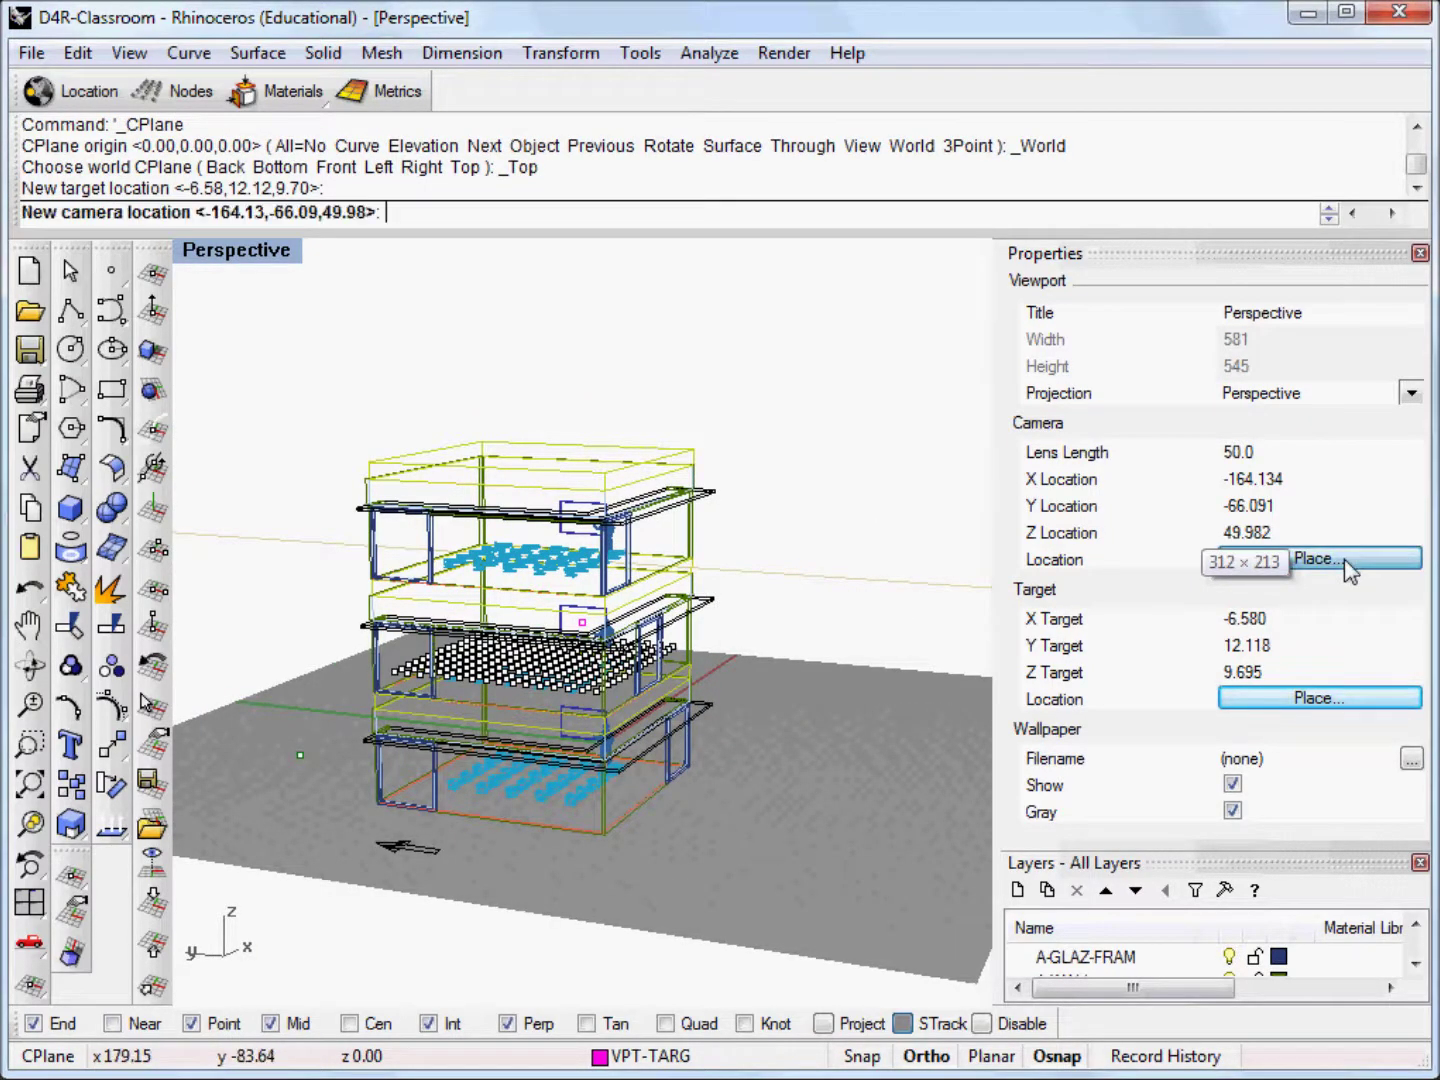
click(297, 751)
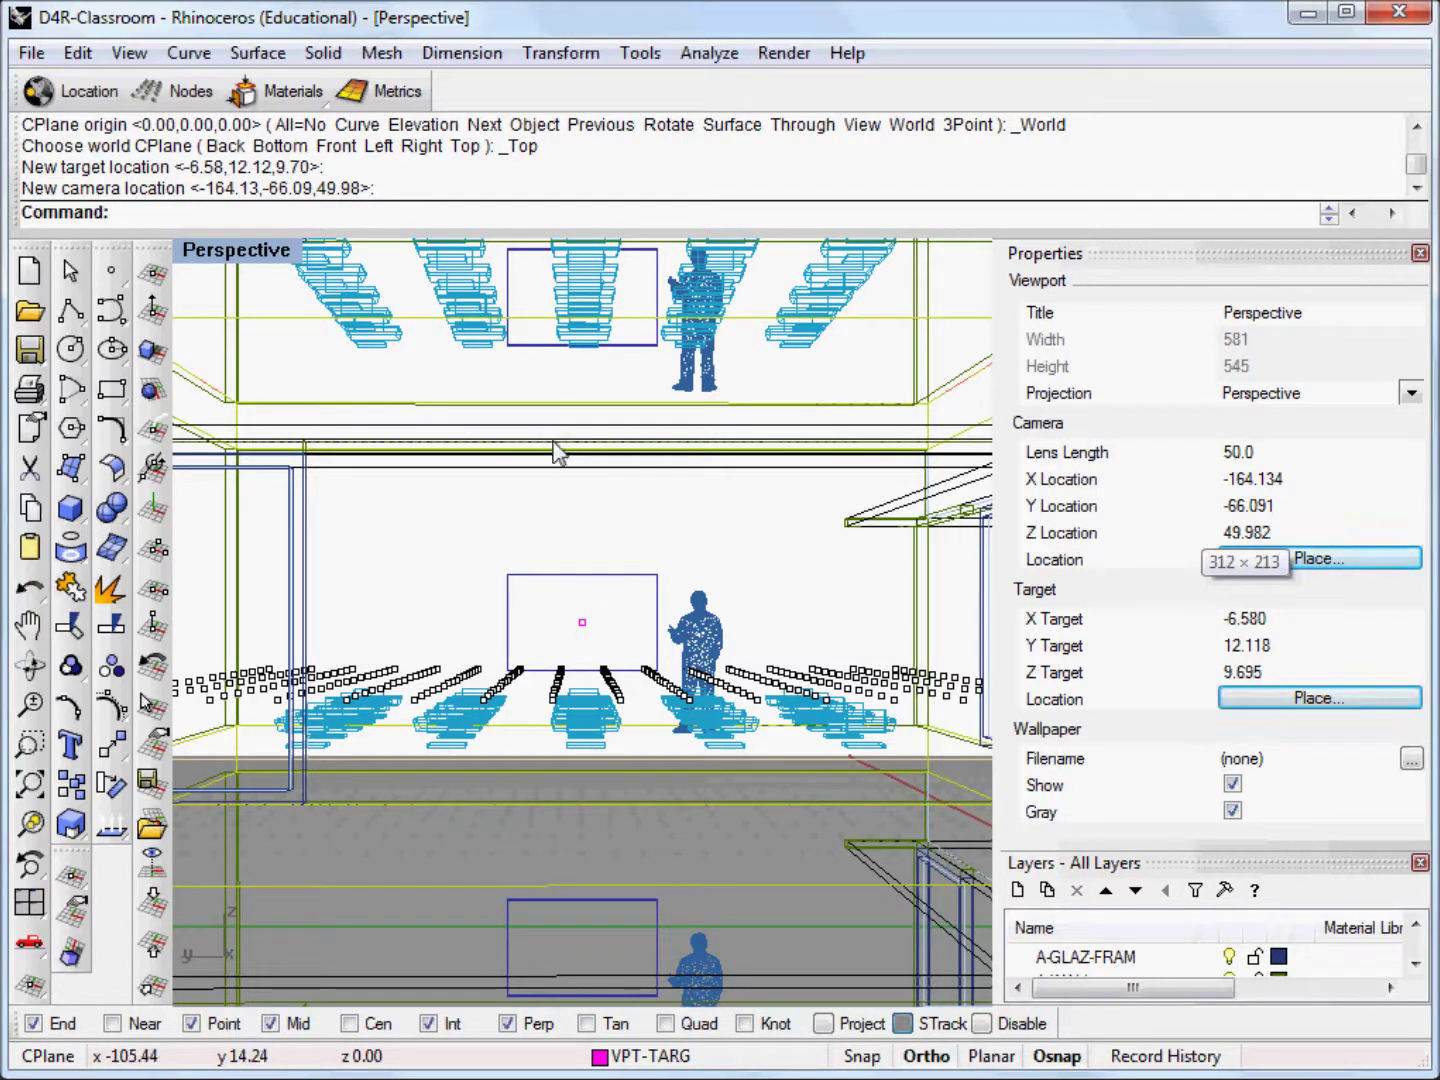
- Save the current view as a named view called "cutaway" and set its display mode to Shaded
click(237, 252)
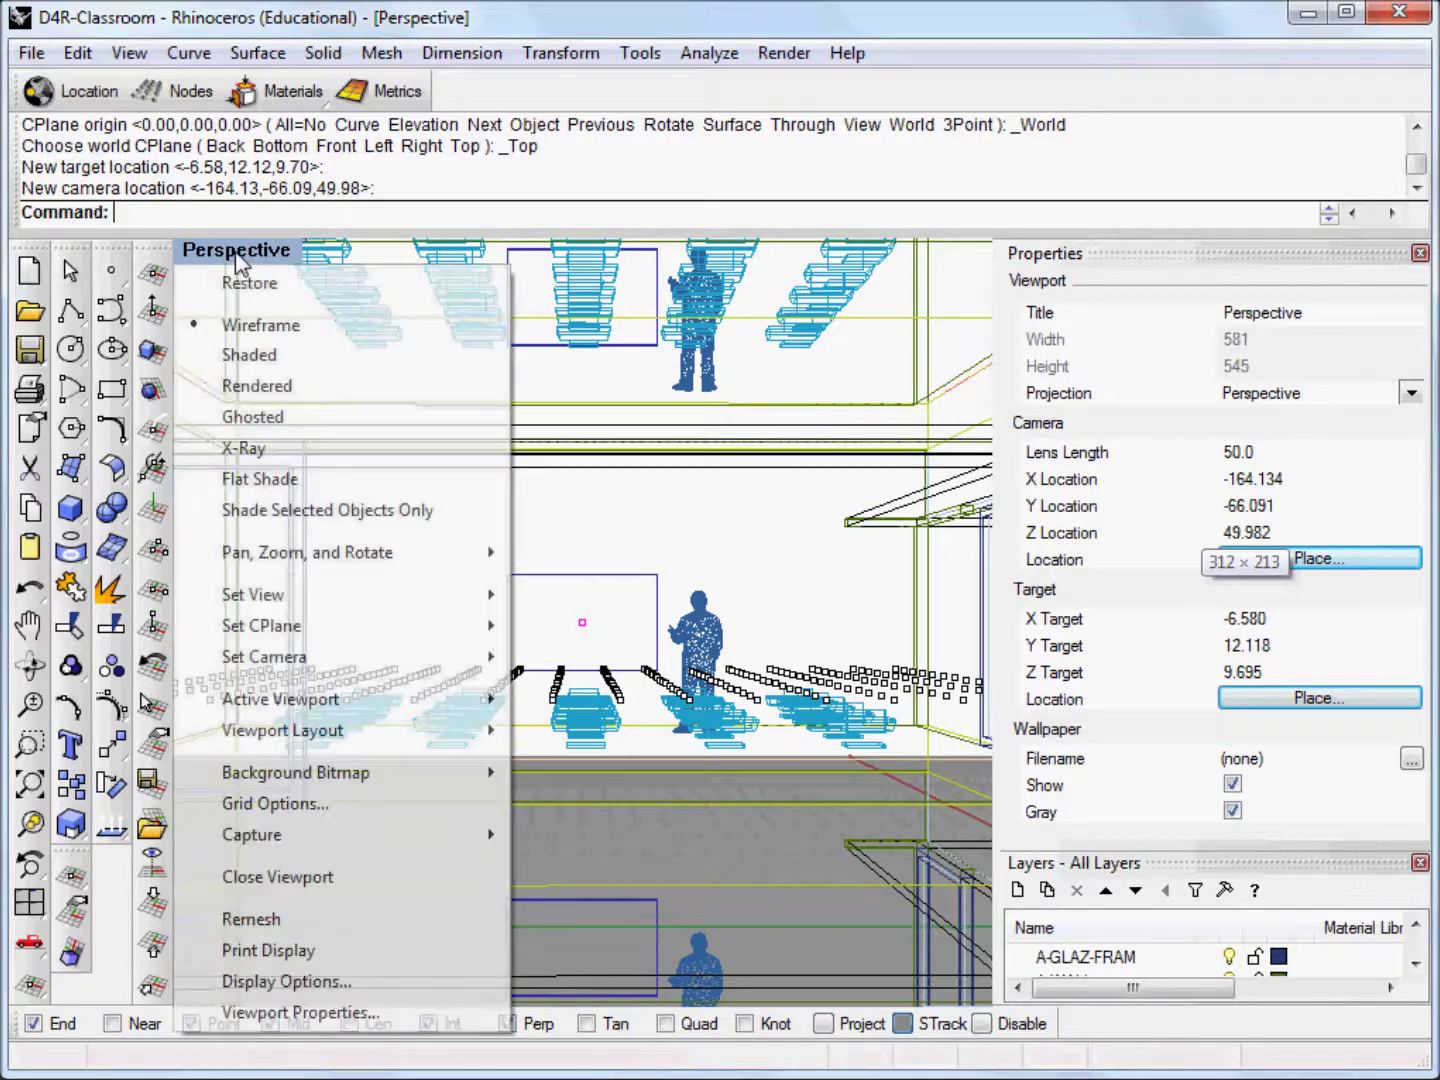
mouse_move(275, 597)
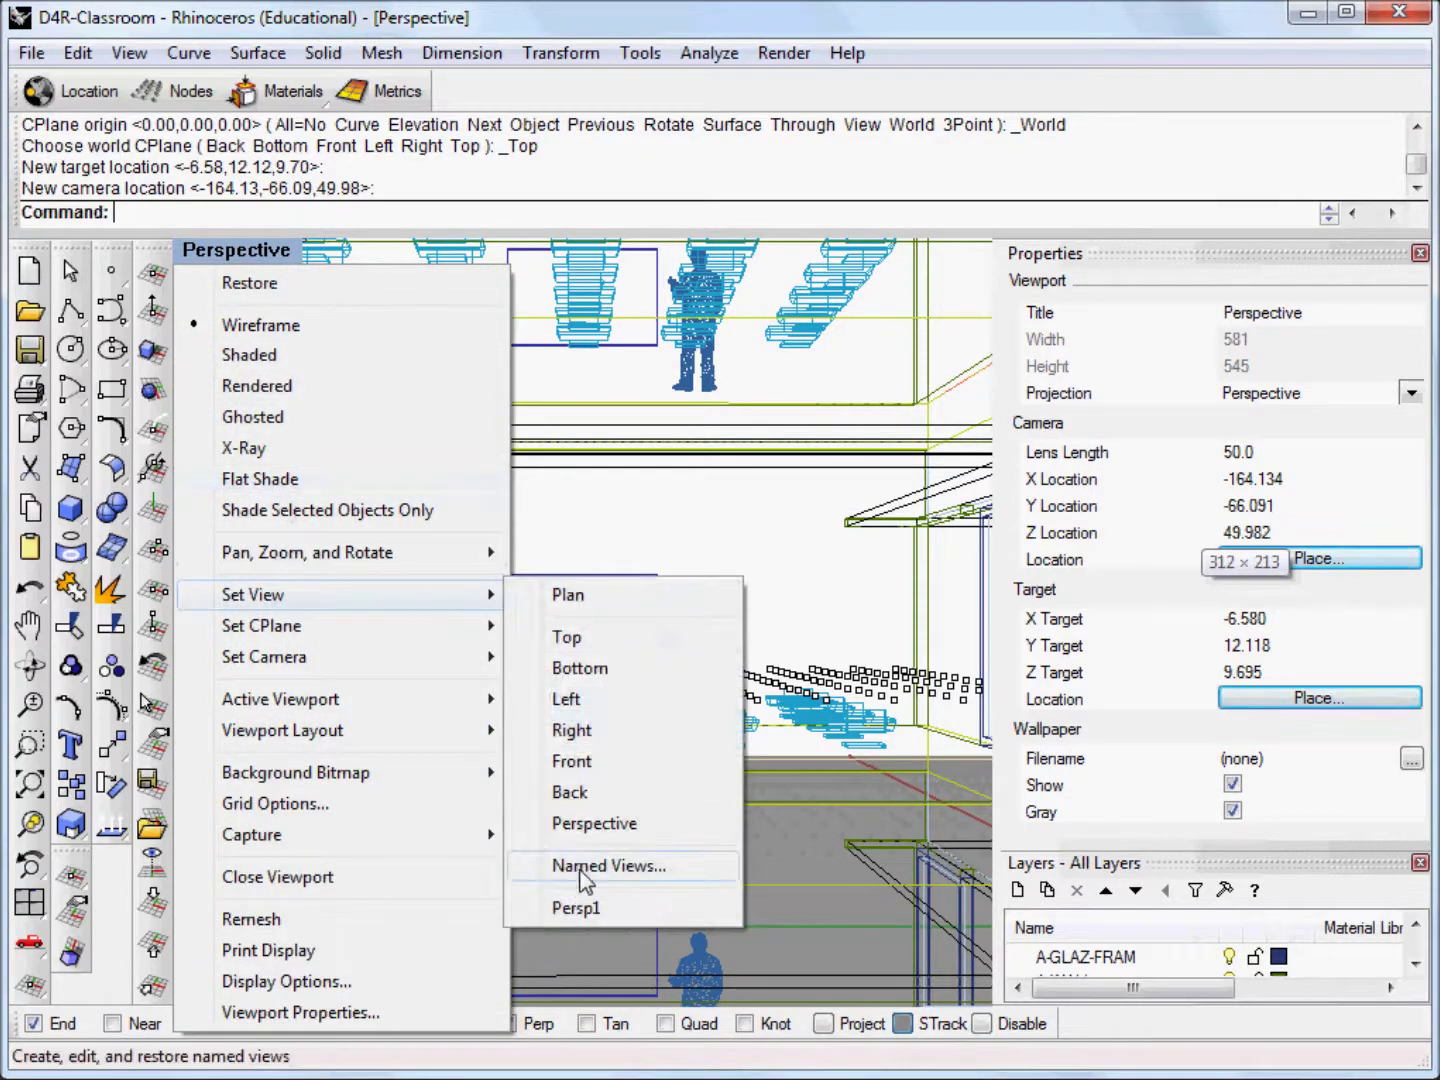
click(630, 868)
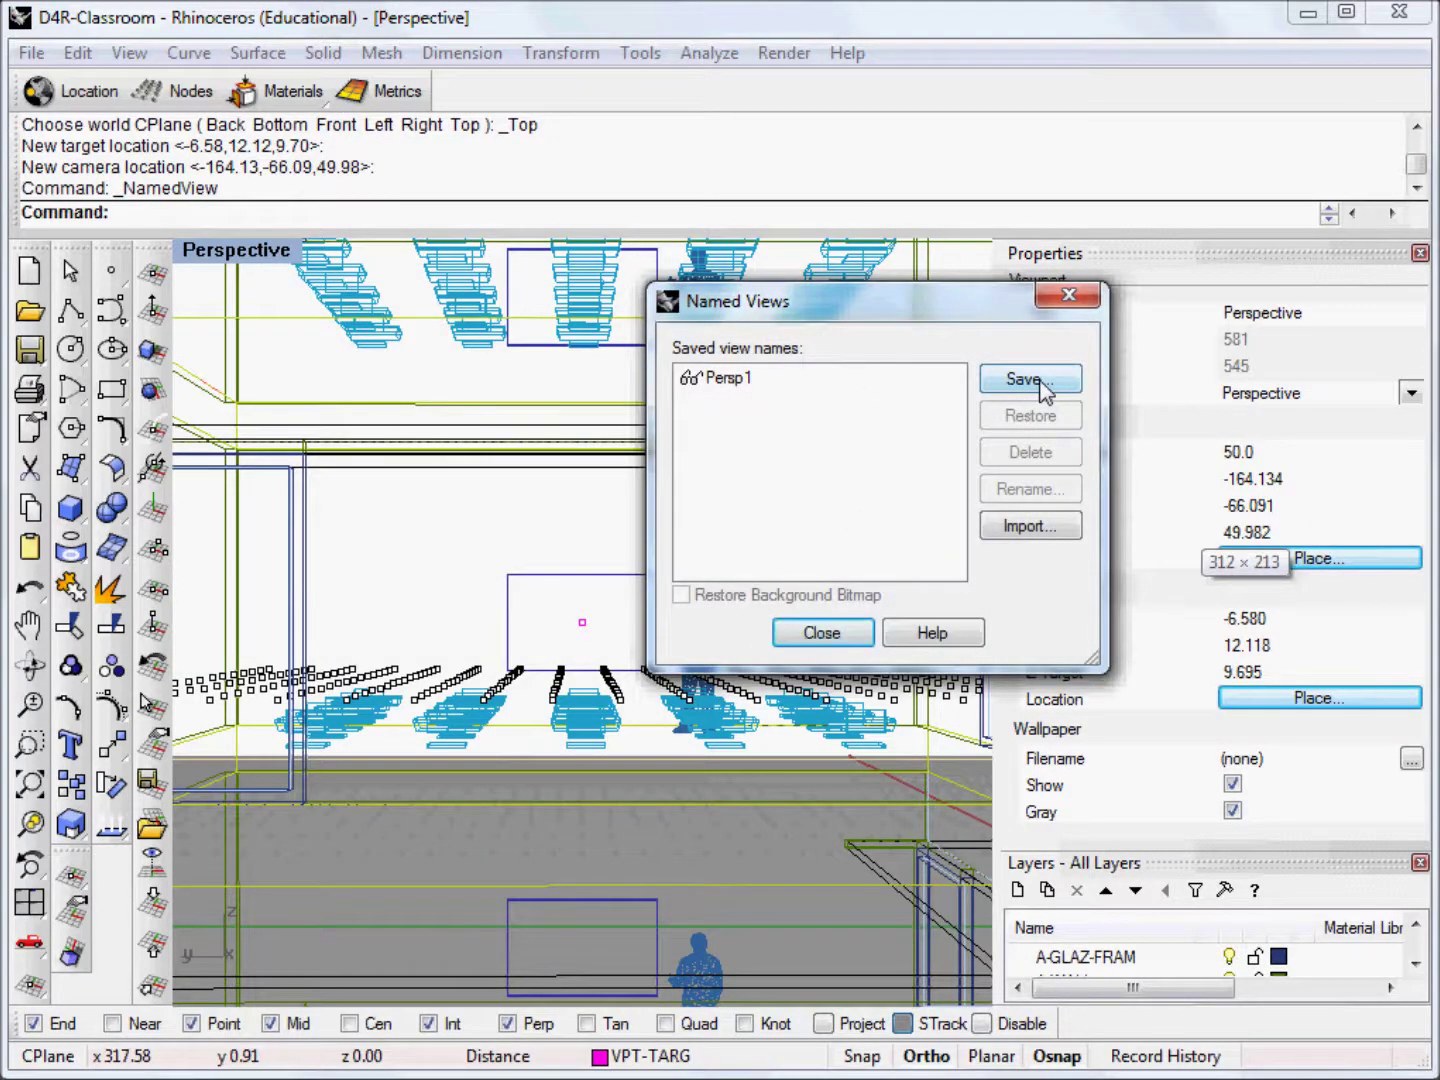
click(1039, 382)
text(cu)
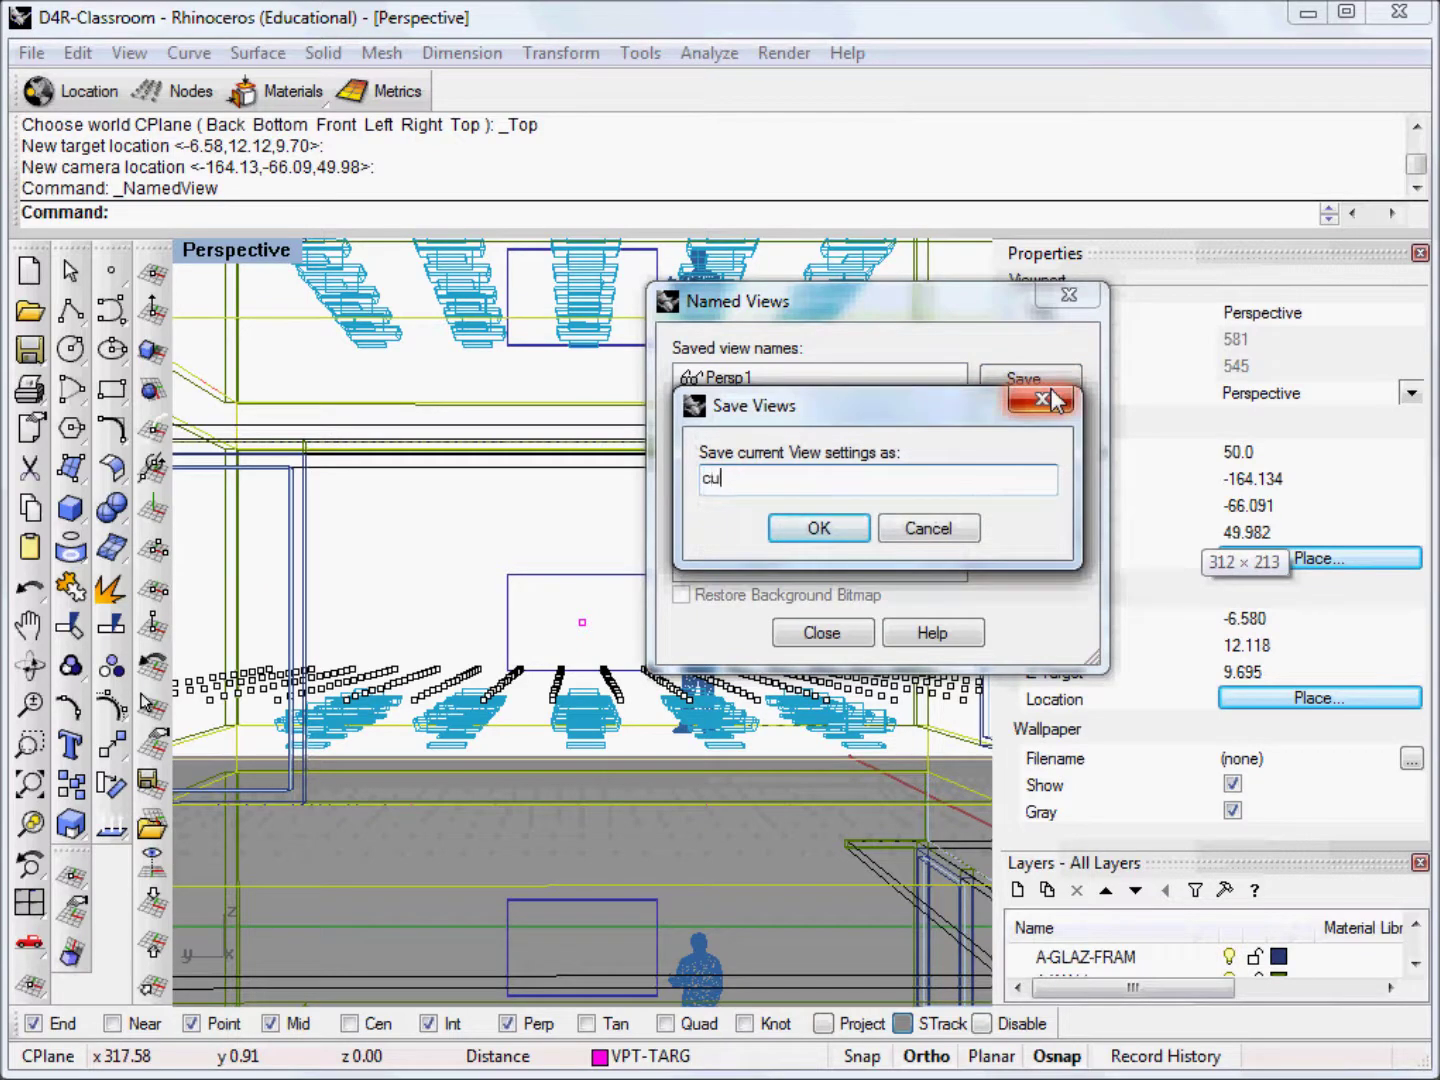
text(taway)
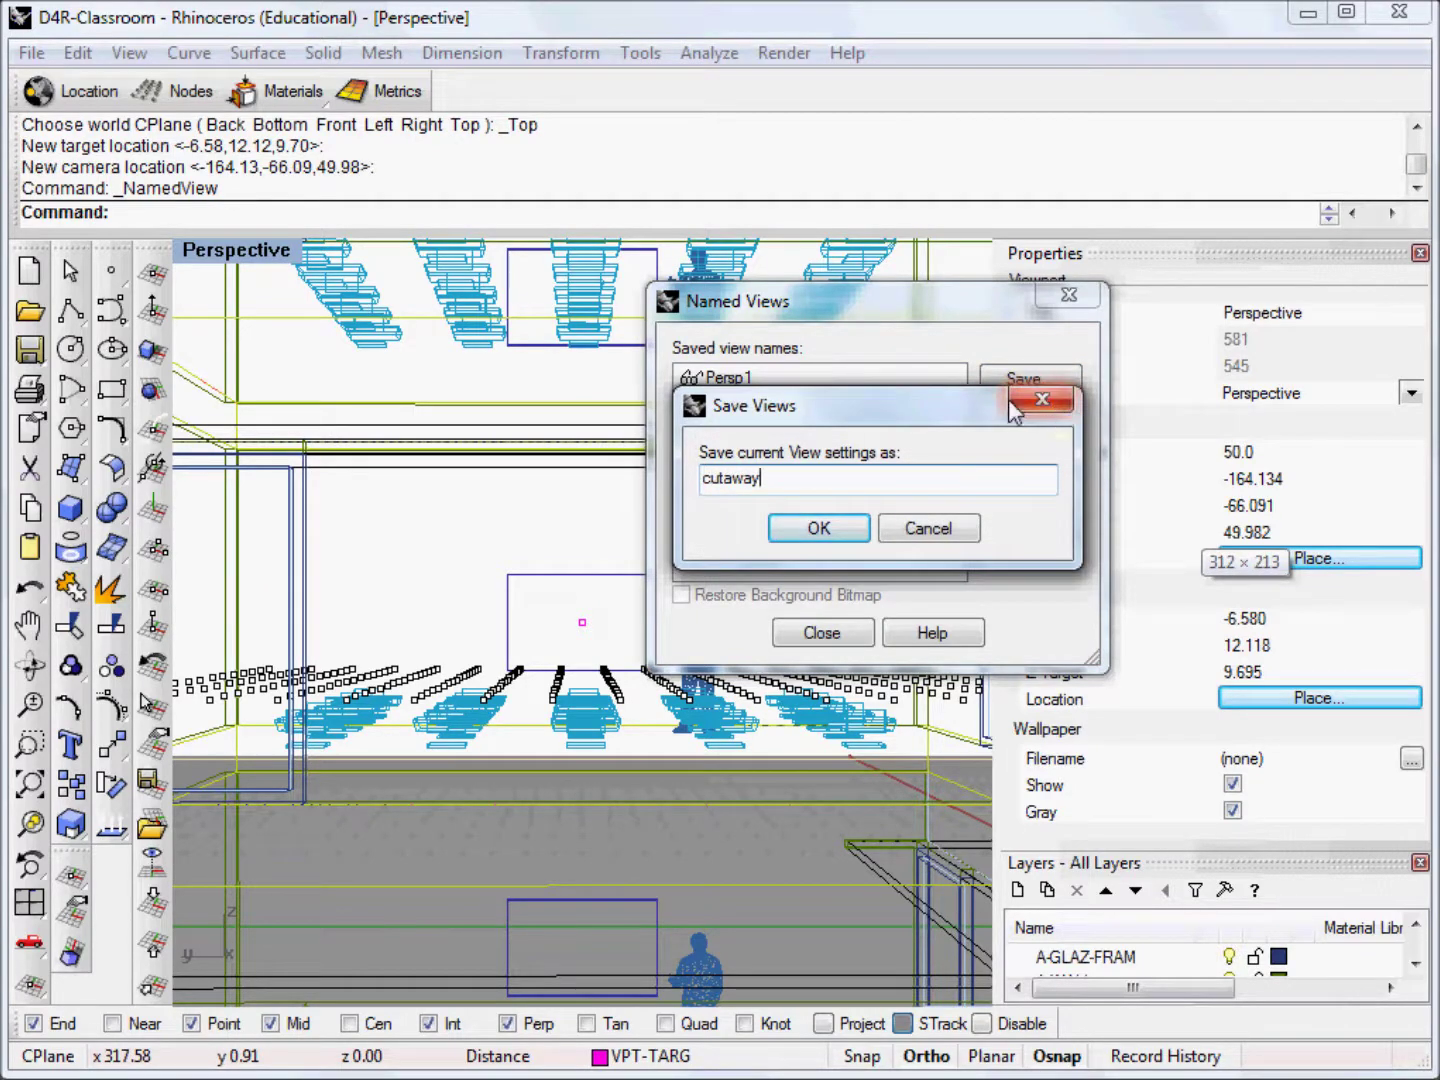
click(830, 526)
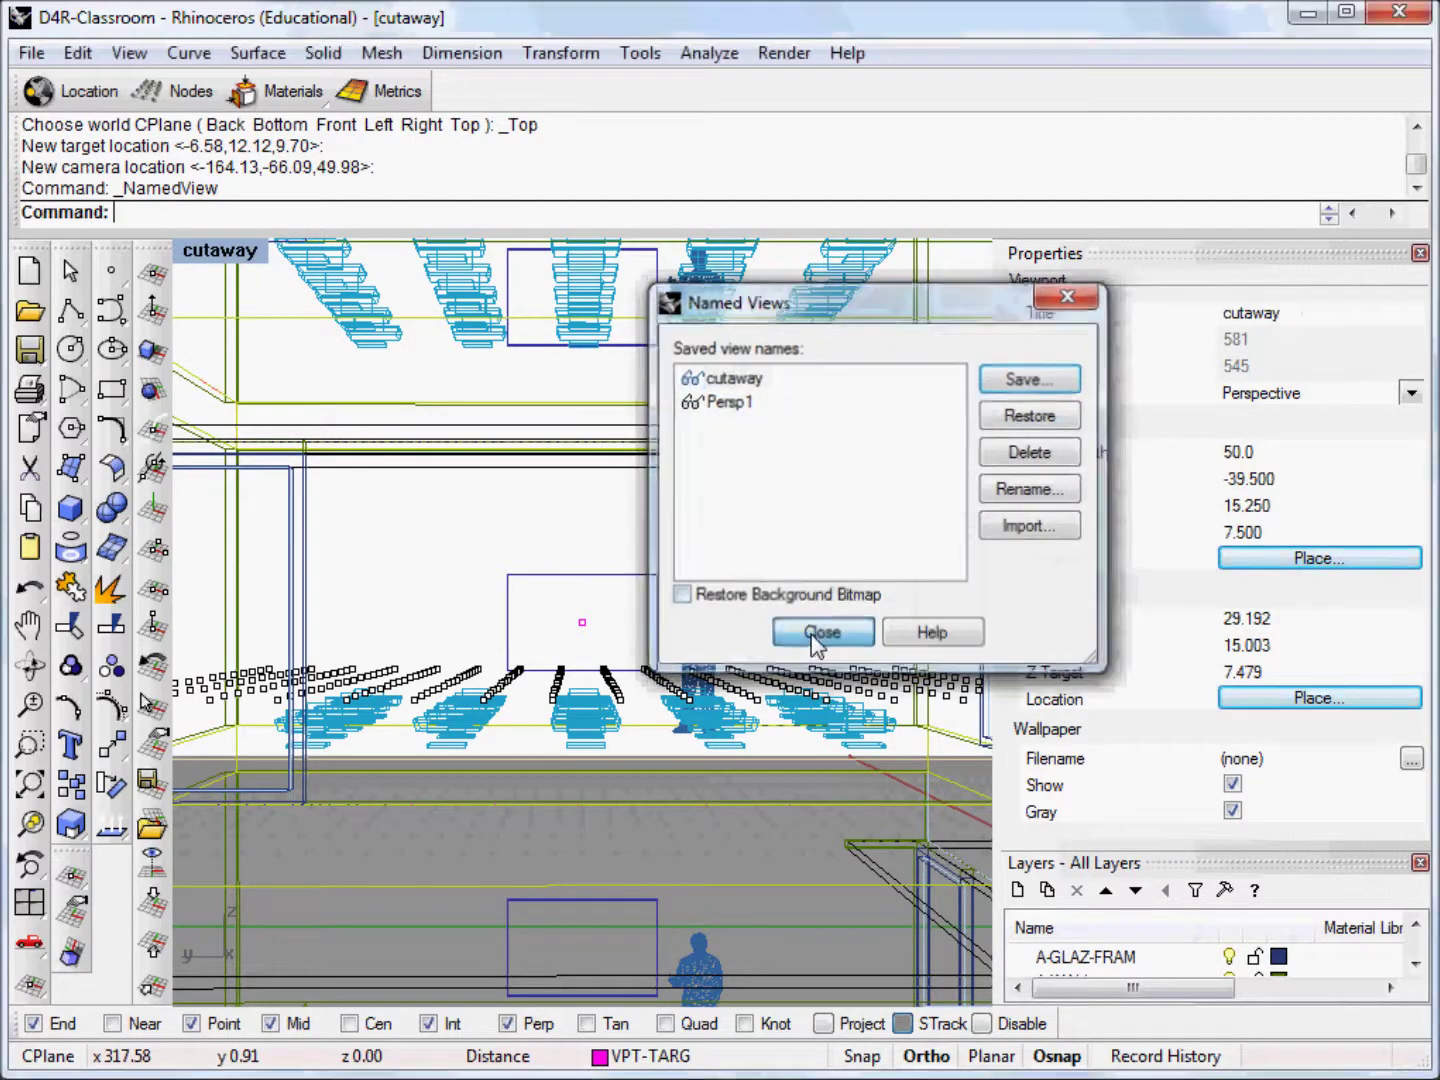
click(823, 630)
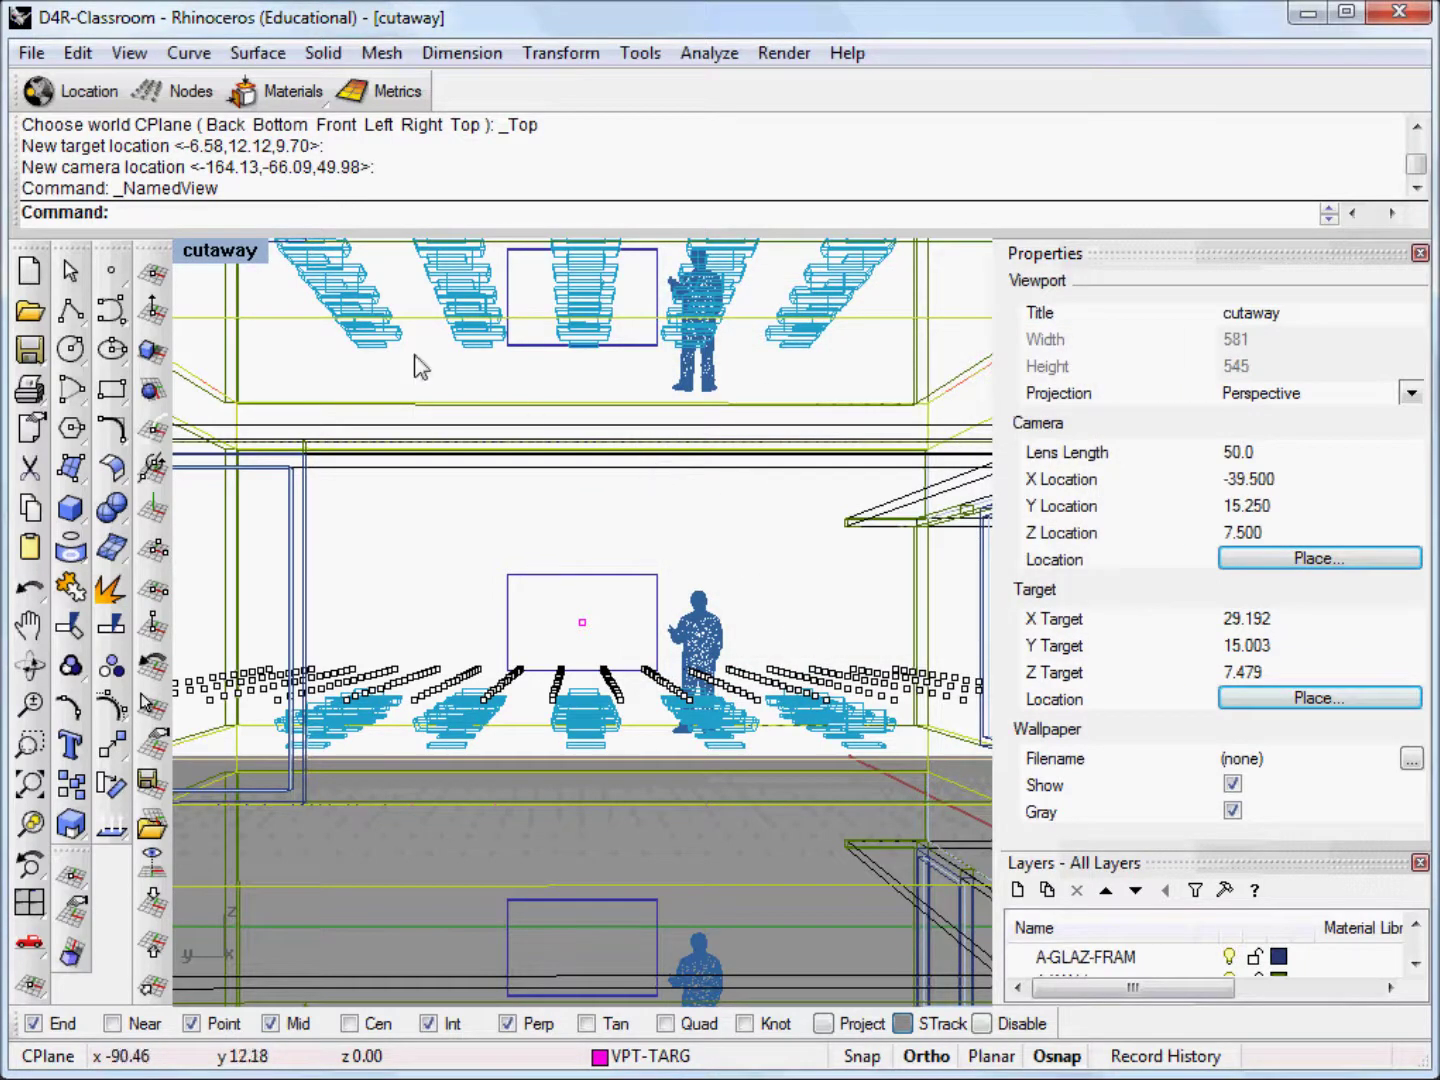
click(205, 251)
click(263, 356)
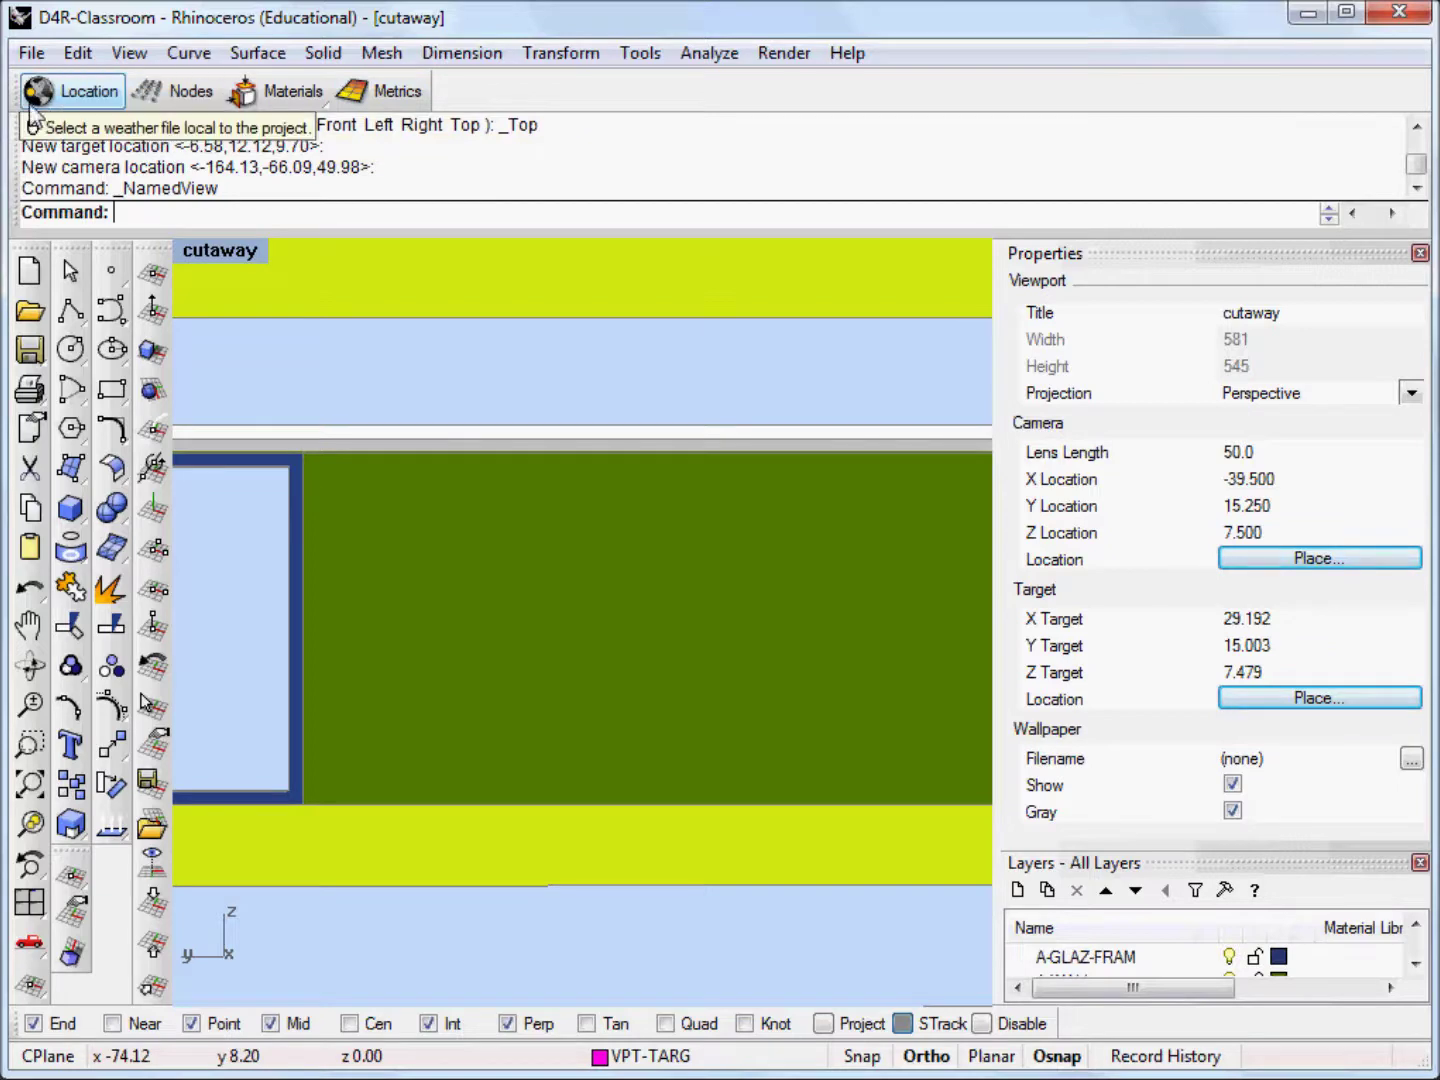
- Run a DIVA daylight-image visualization of the current perspective view with the image quality set to Medium Quality
click(386, 92)
mouse_move(606, 2)
mouse_down()
mouse_move(602, 49)
mouse_move(605, 22)
mouse_up()
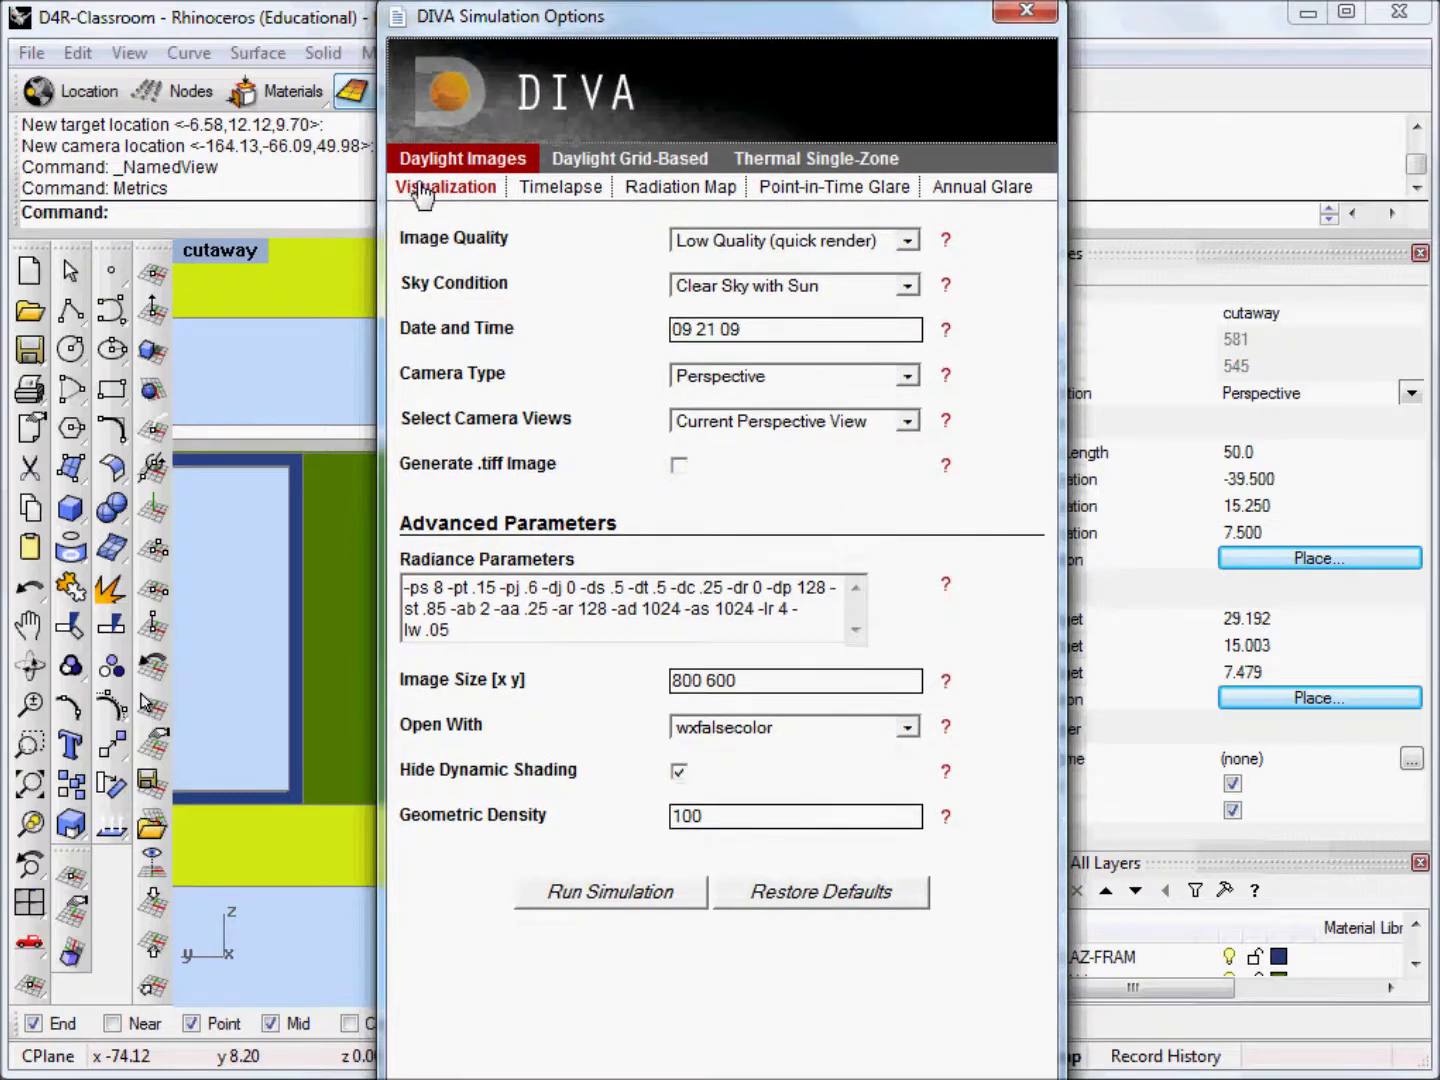
click(421, 195)
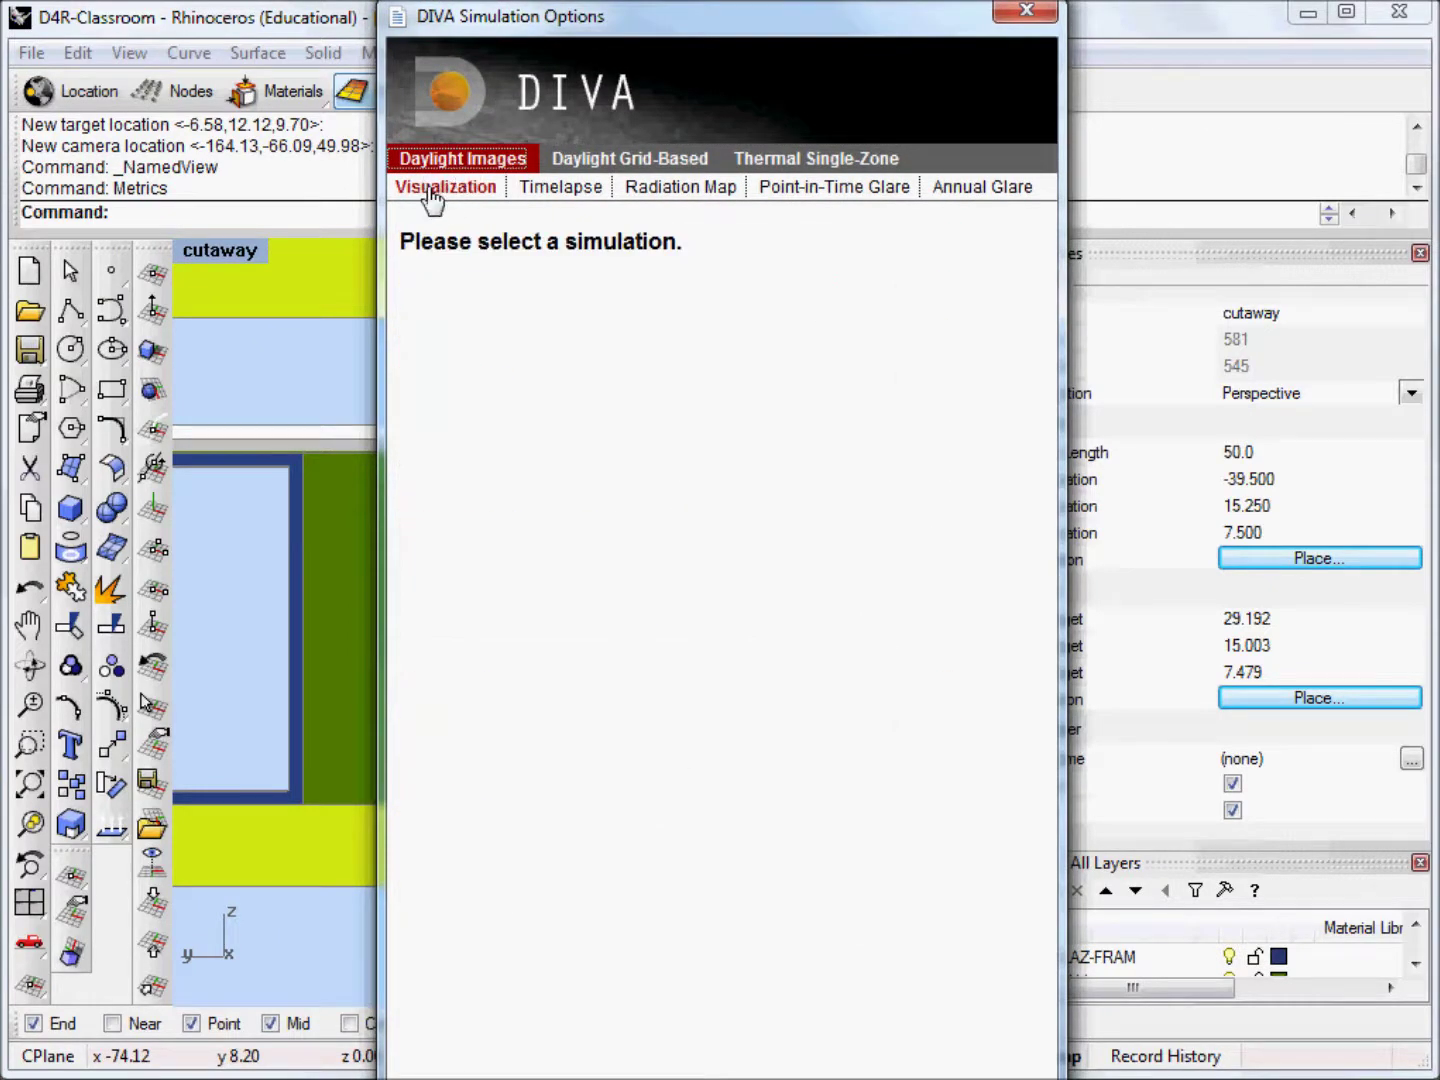
click(433, 195)
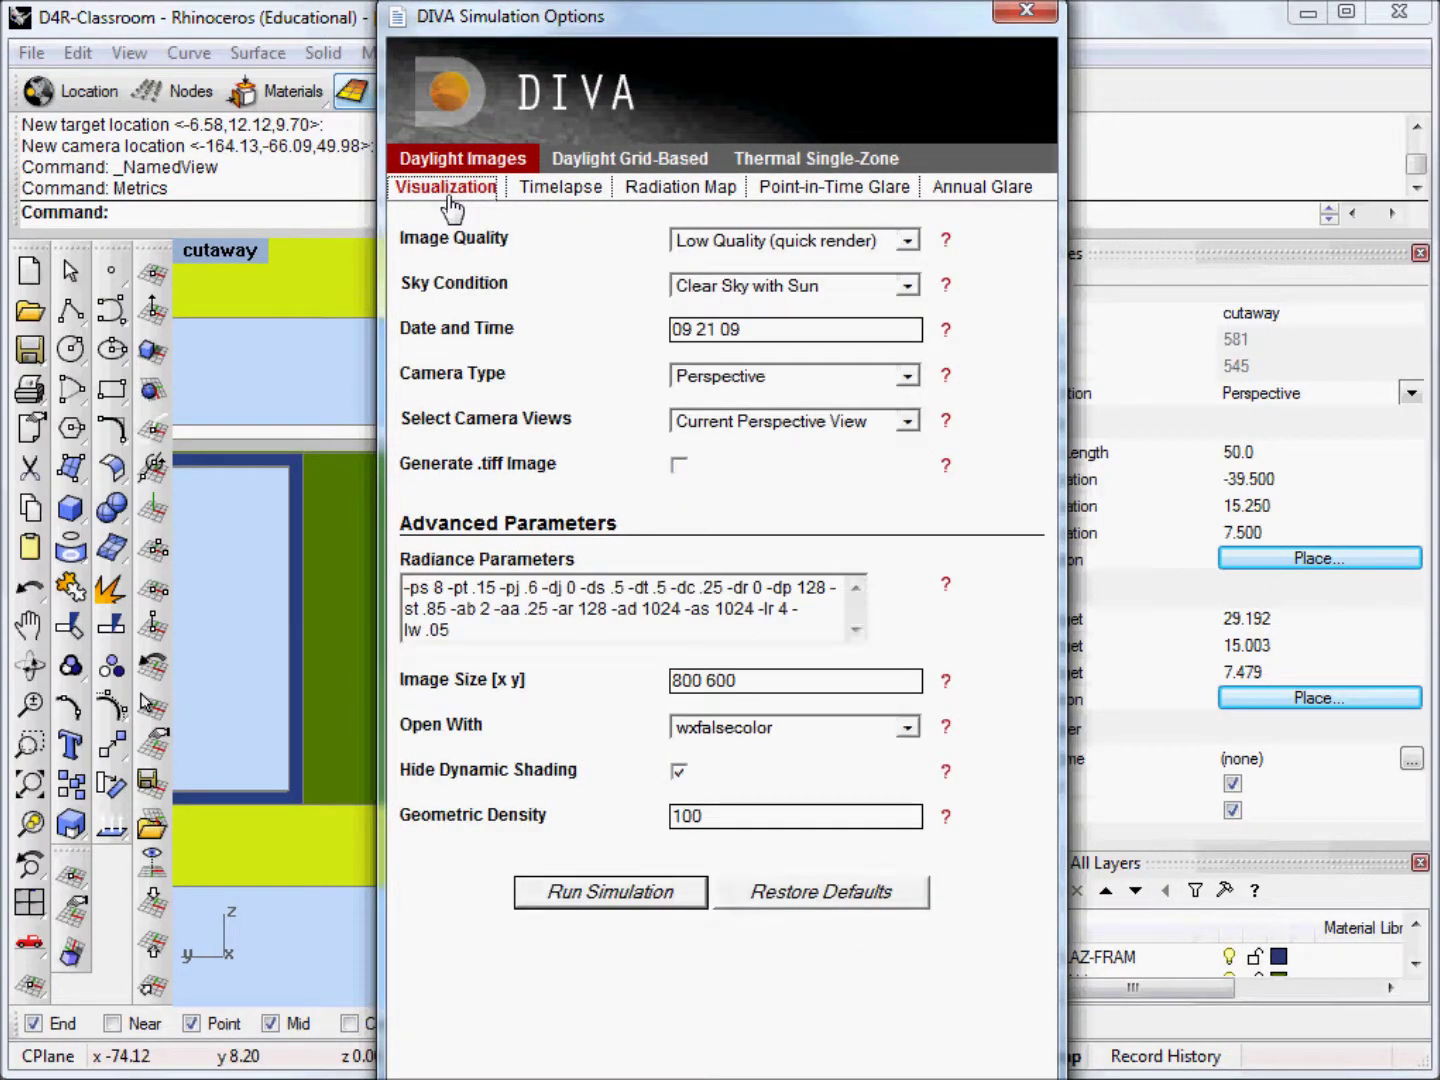
click(777, 240)
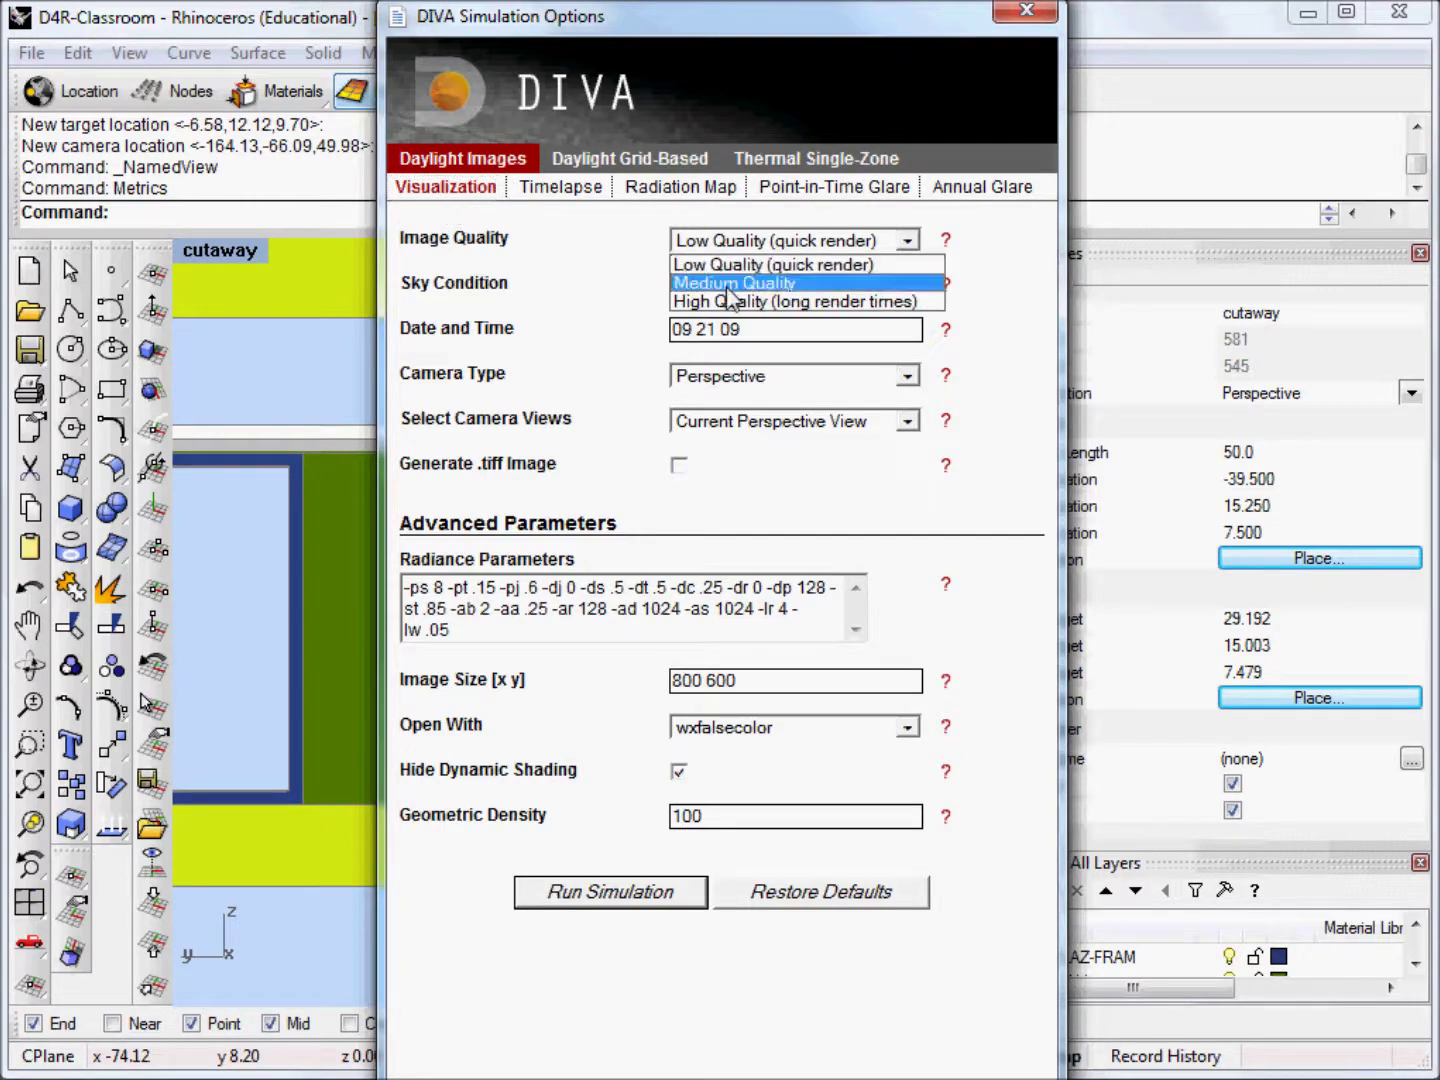
click(733, 283)
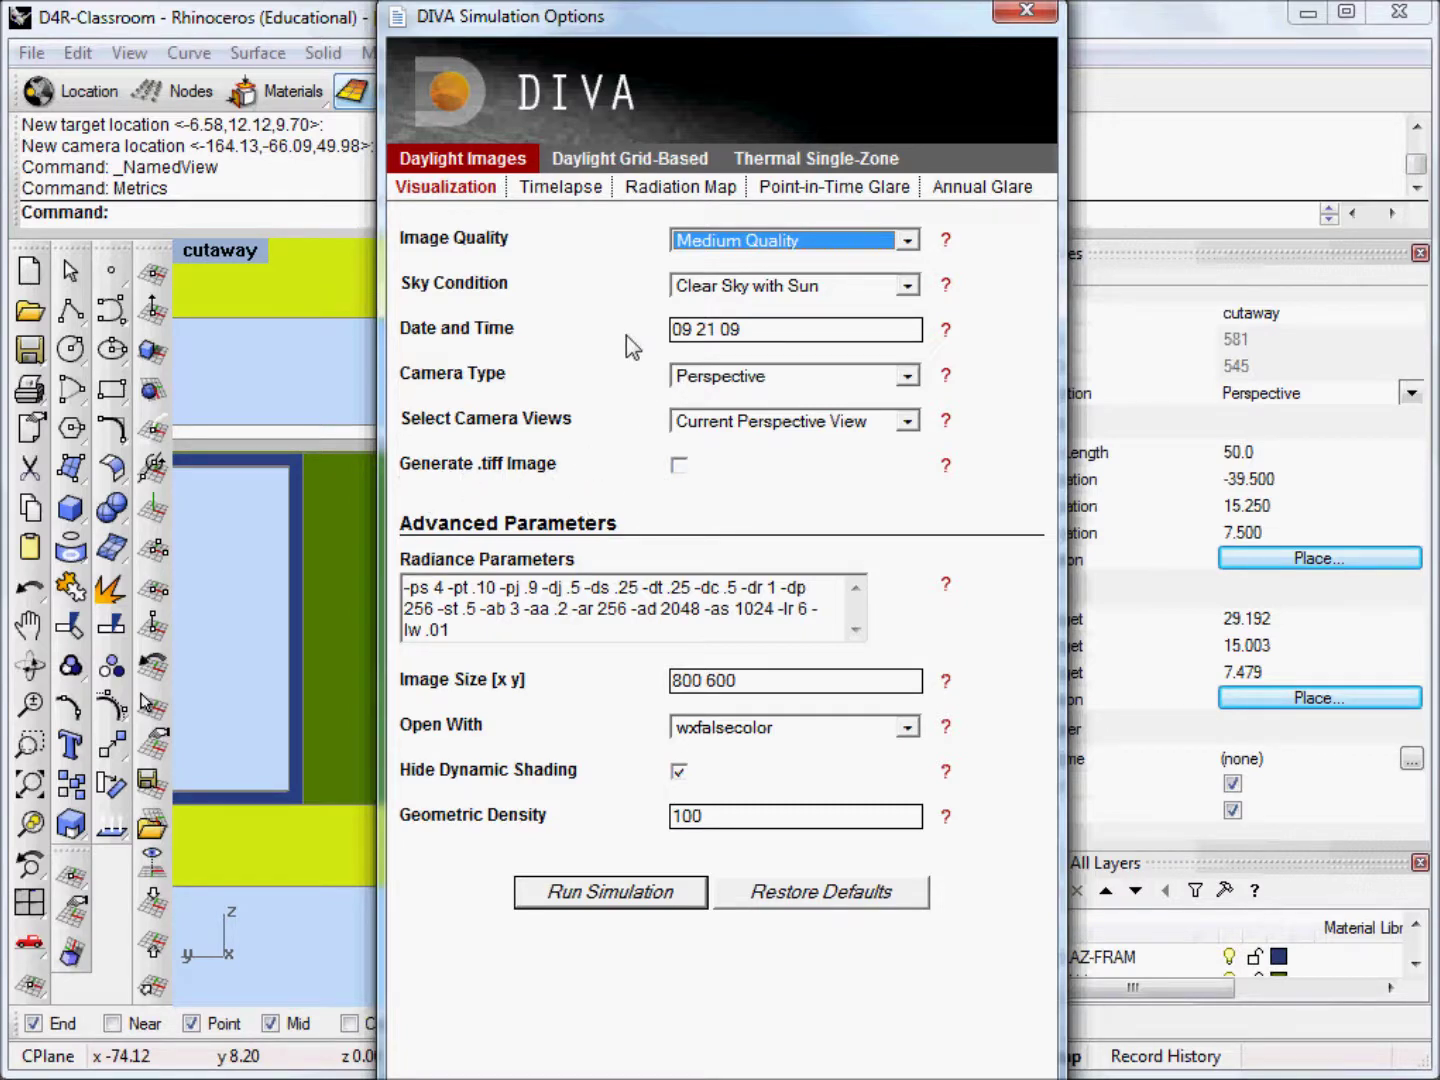
click(597, 892)
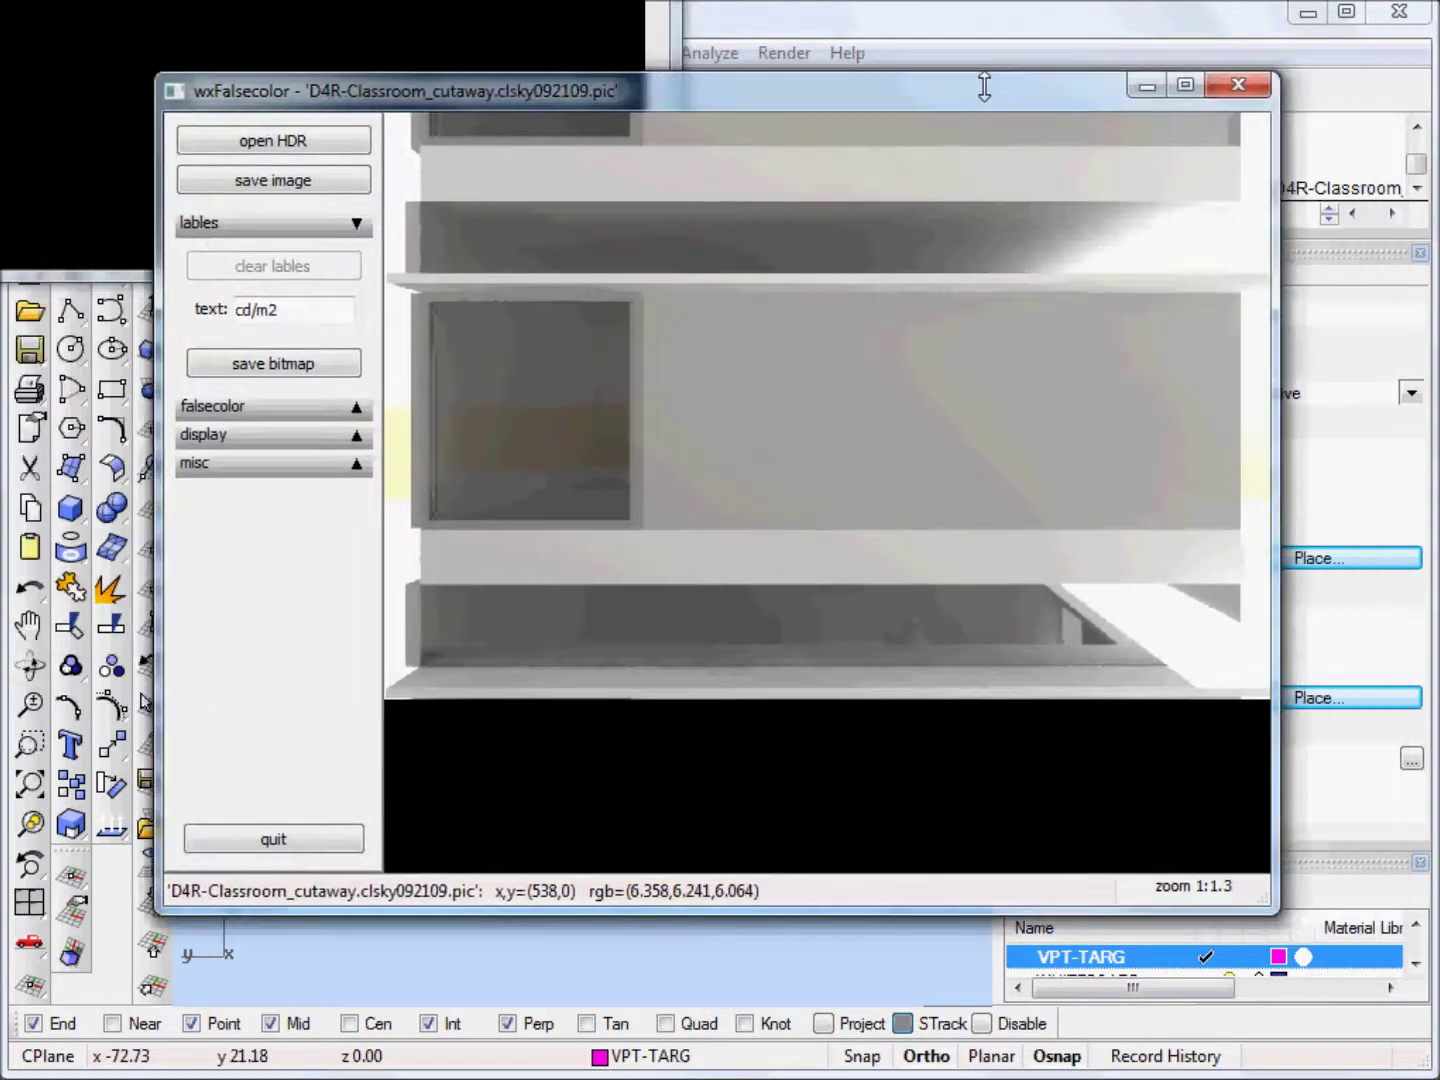
drag(984, 87, 960, 70)
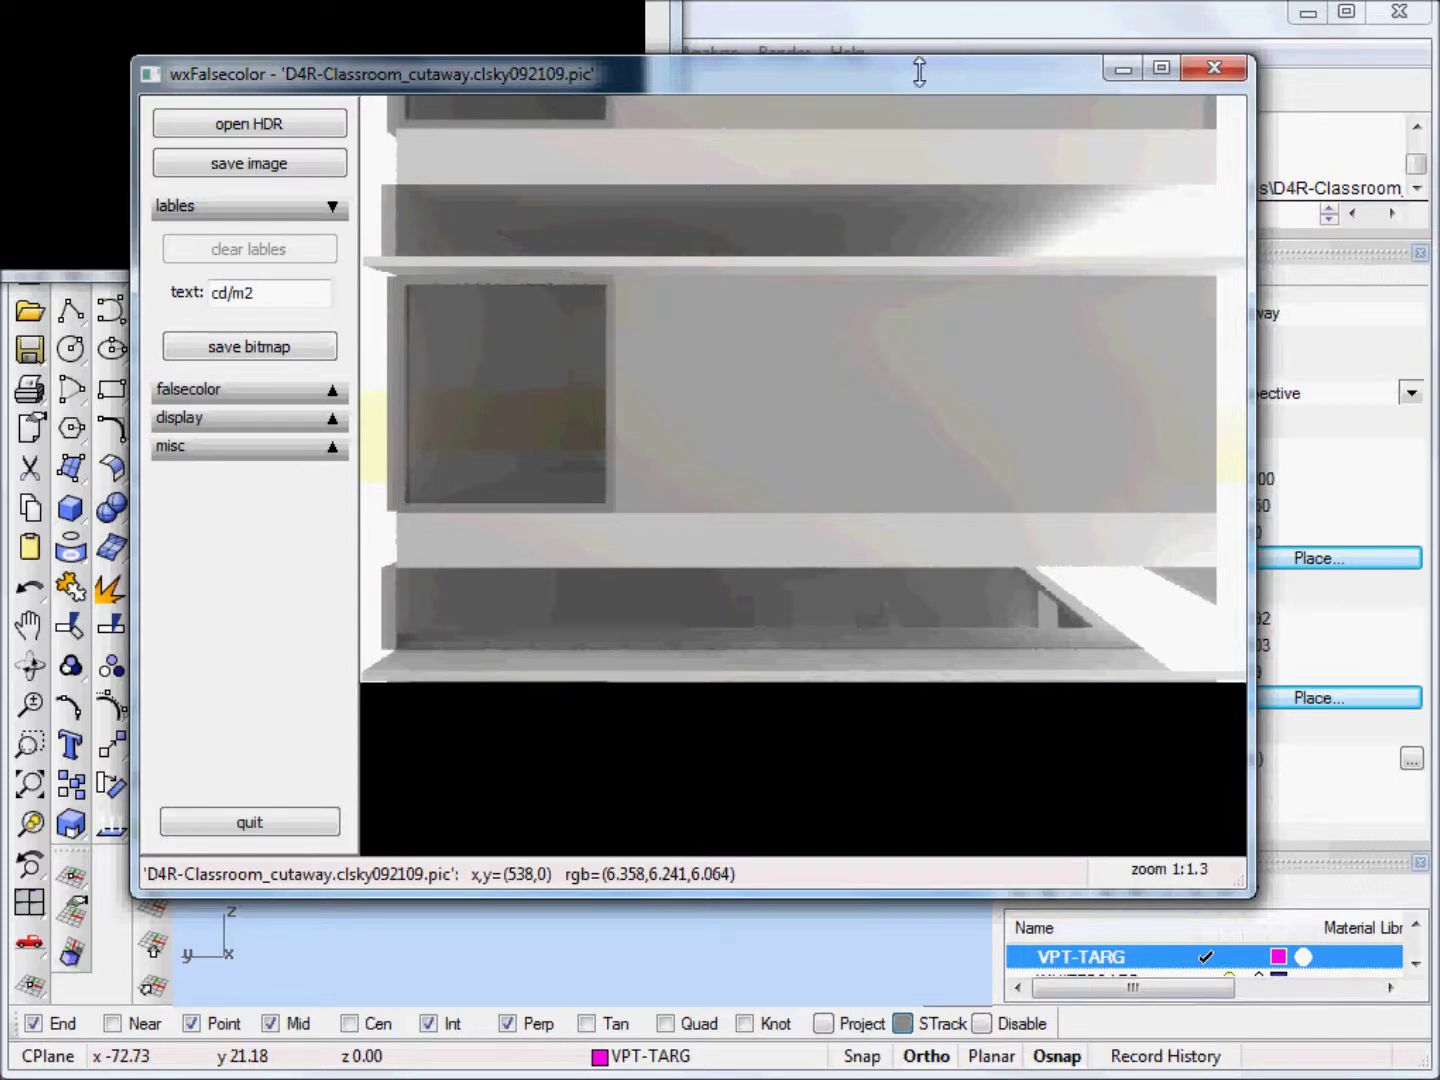
- Save the rendered cutaway image as a PNG file named D4R-Classroom_cutaway.clsky092109 in the Daylight Images folder, and close the image viewer
drag(904, 77, 918, 101)
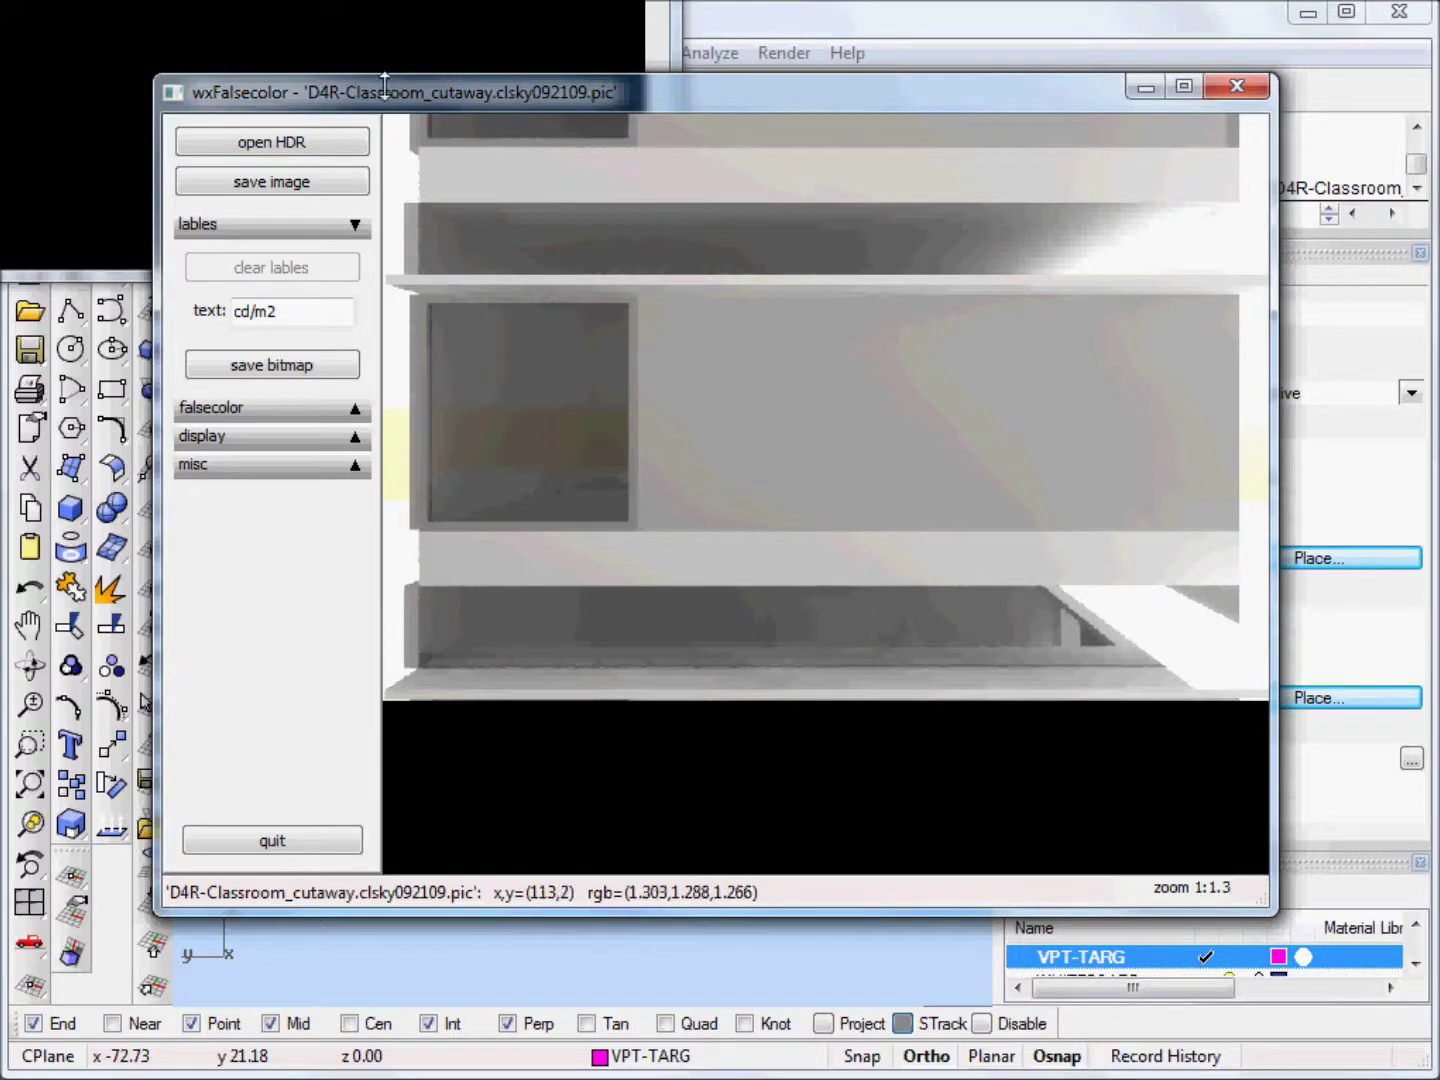
click(310, 181)
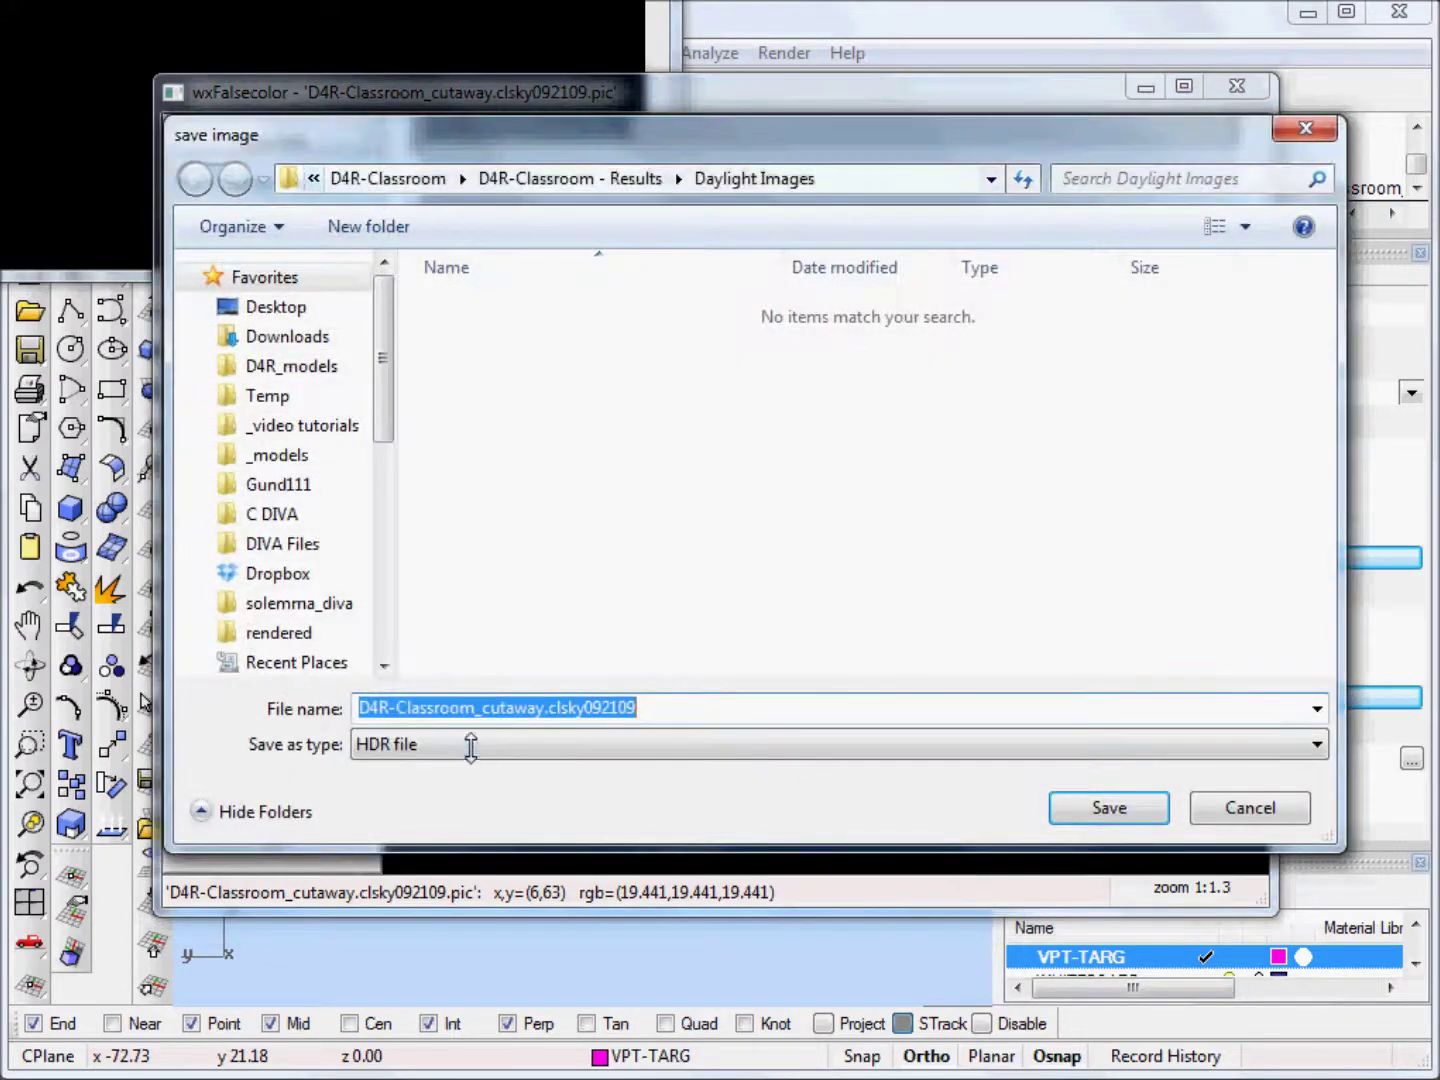
click(469, 743)
click(411, 835)
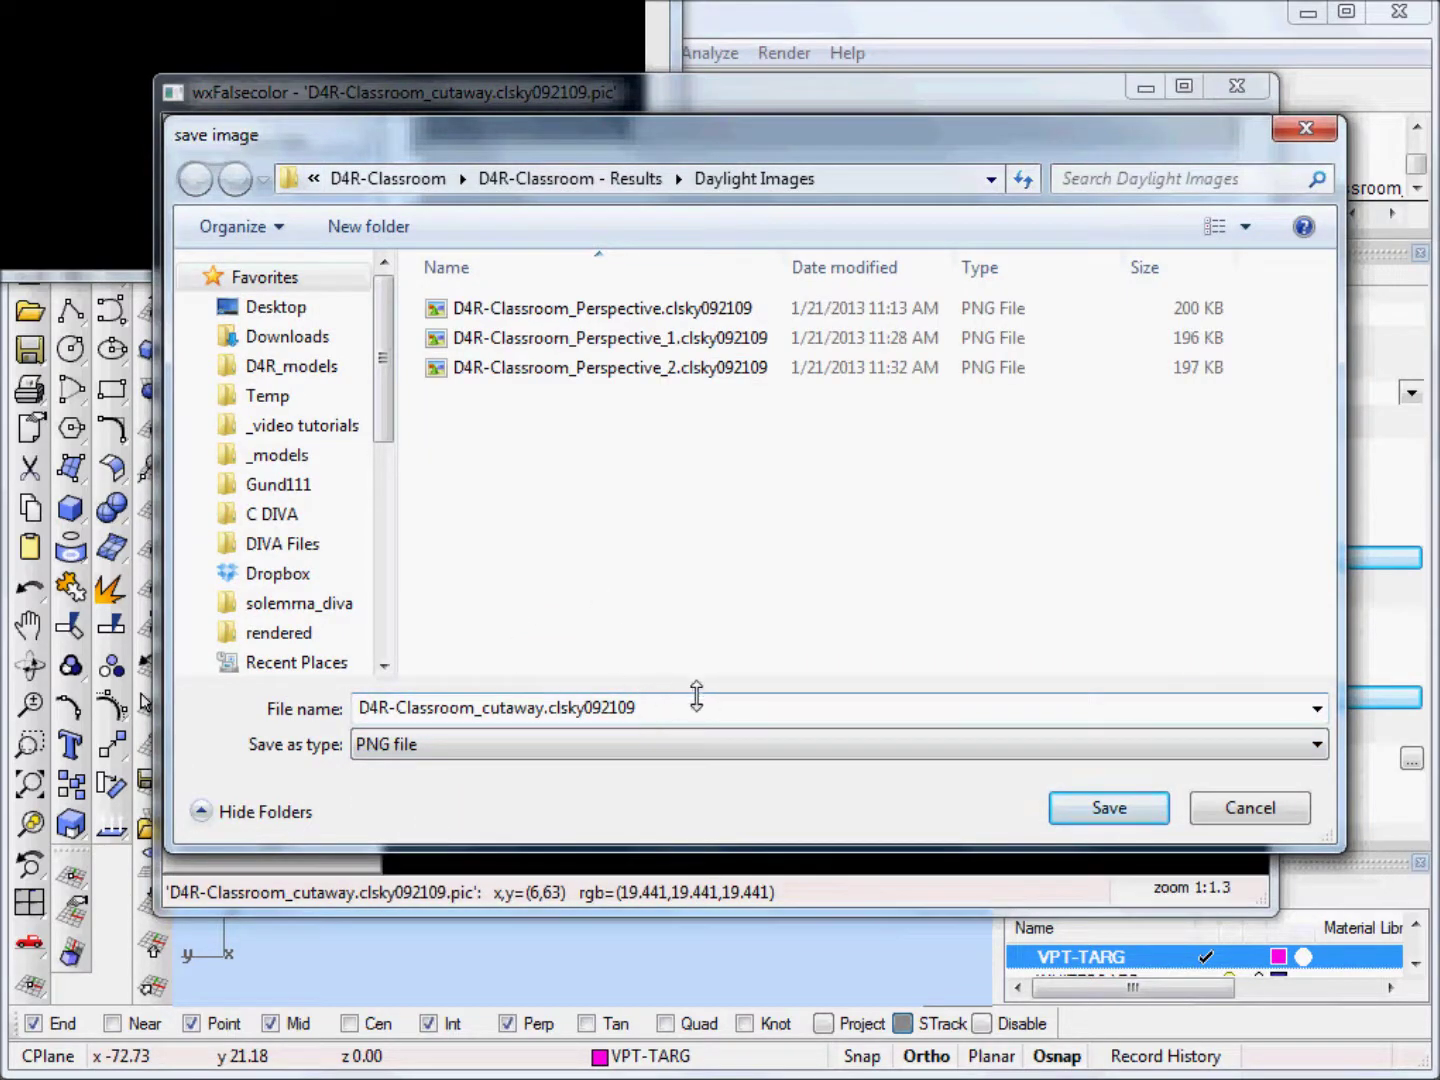
click(1089, 806)
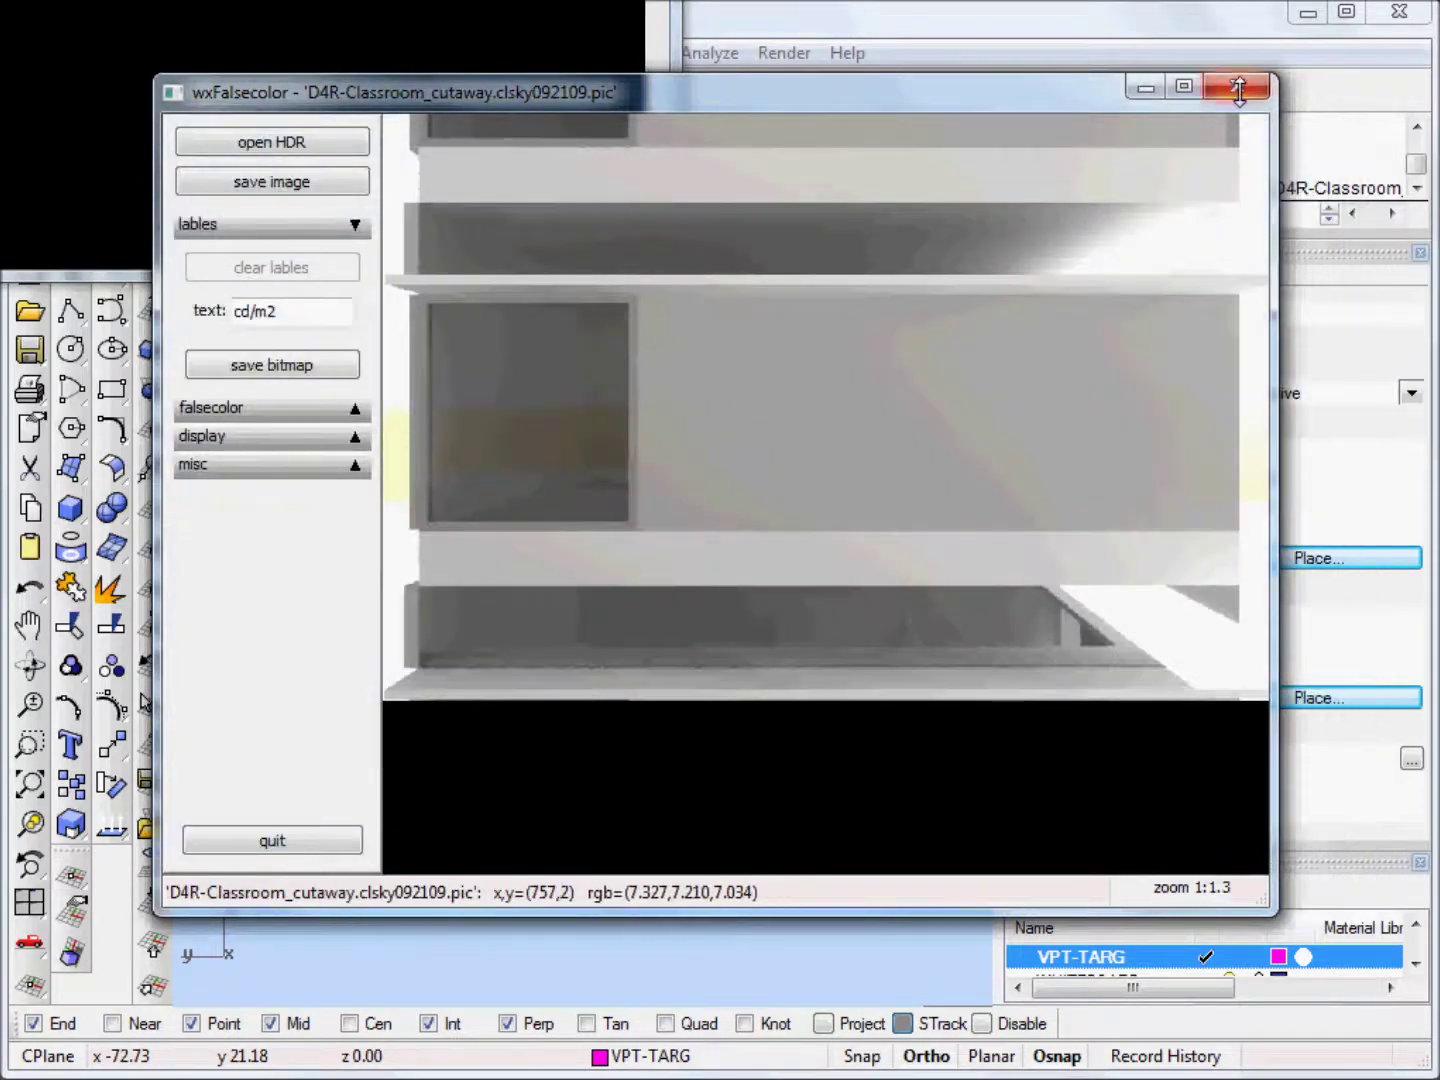
click(1240, 87)
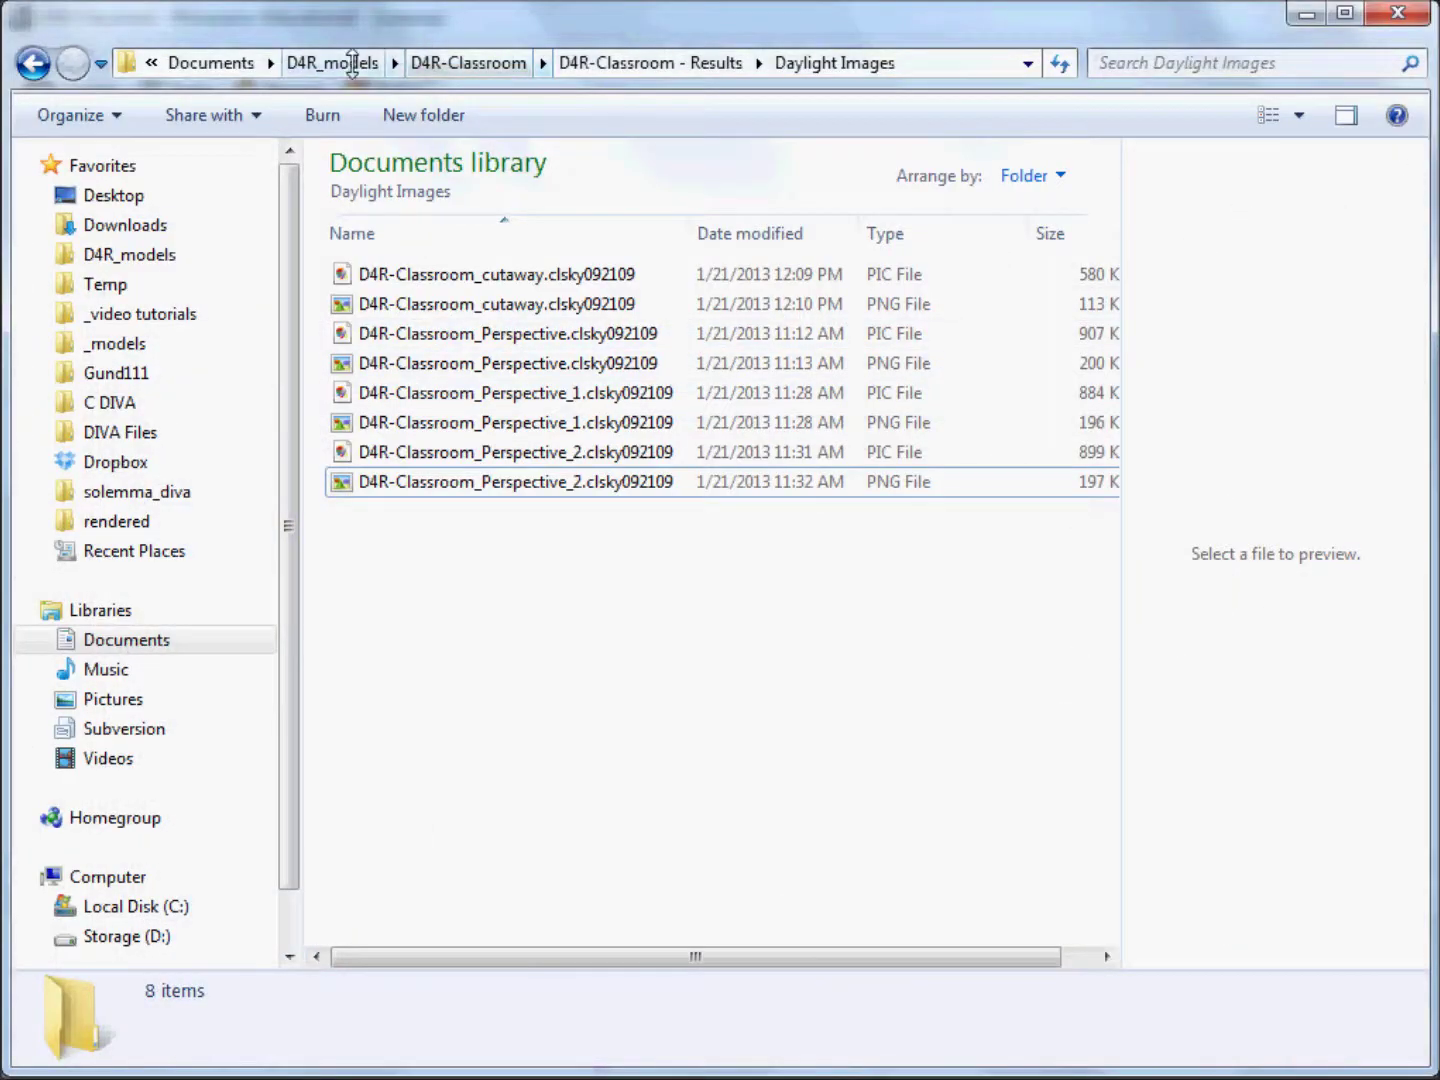
- In Windows Explorer, trace the folder path from D4R_models down to Daylight Images and preview the saved cutaway PNG
click(469, 62)
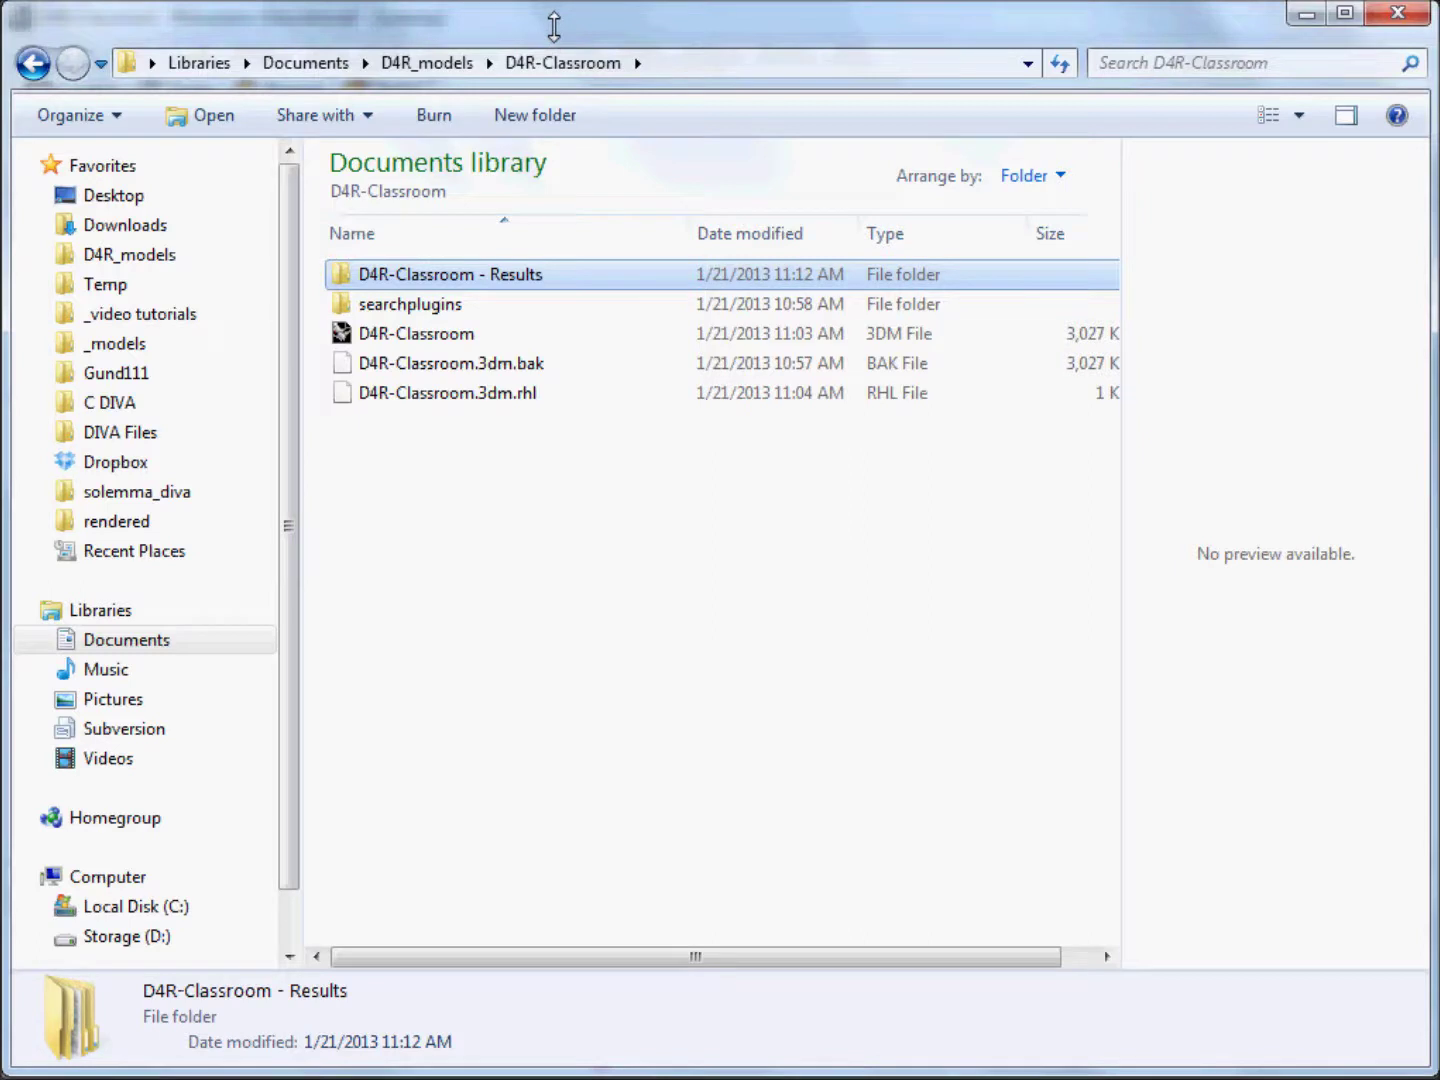
click(427, 62)
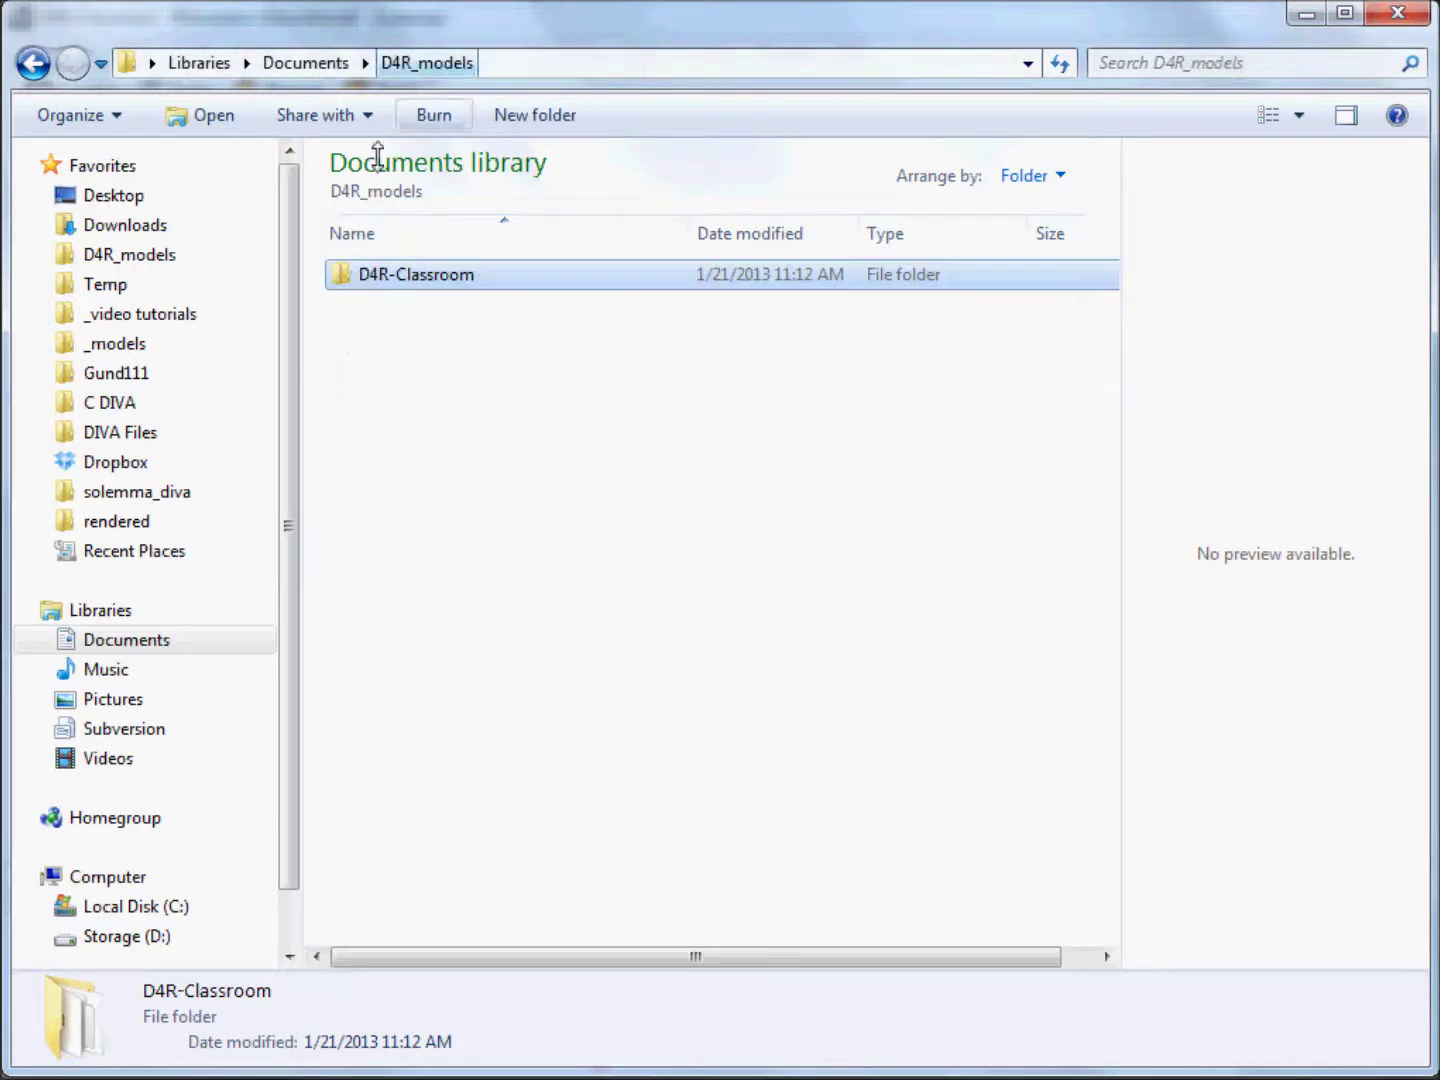
double_click(417, 274)
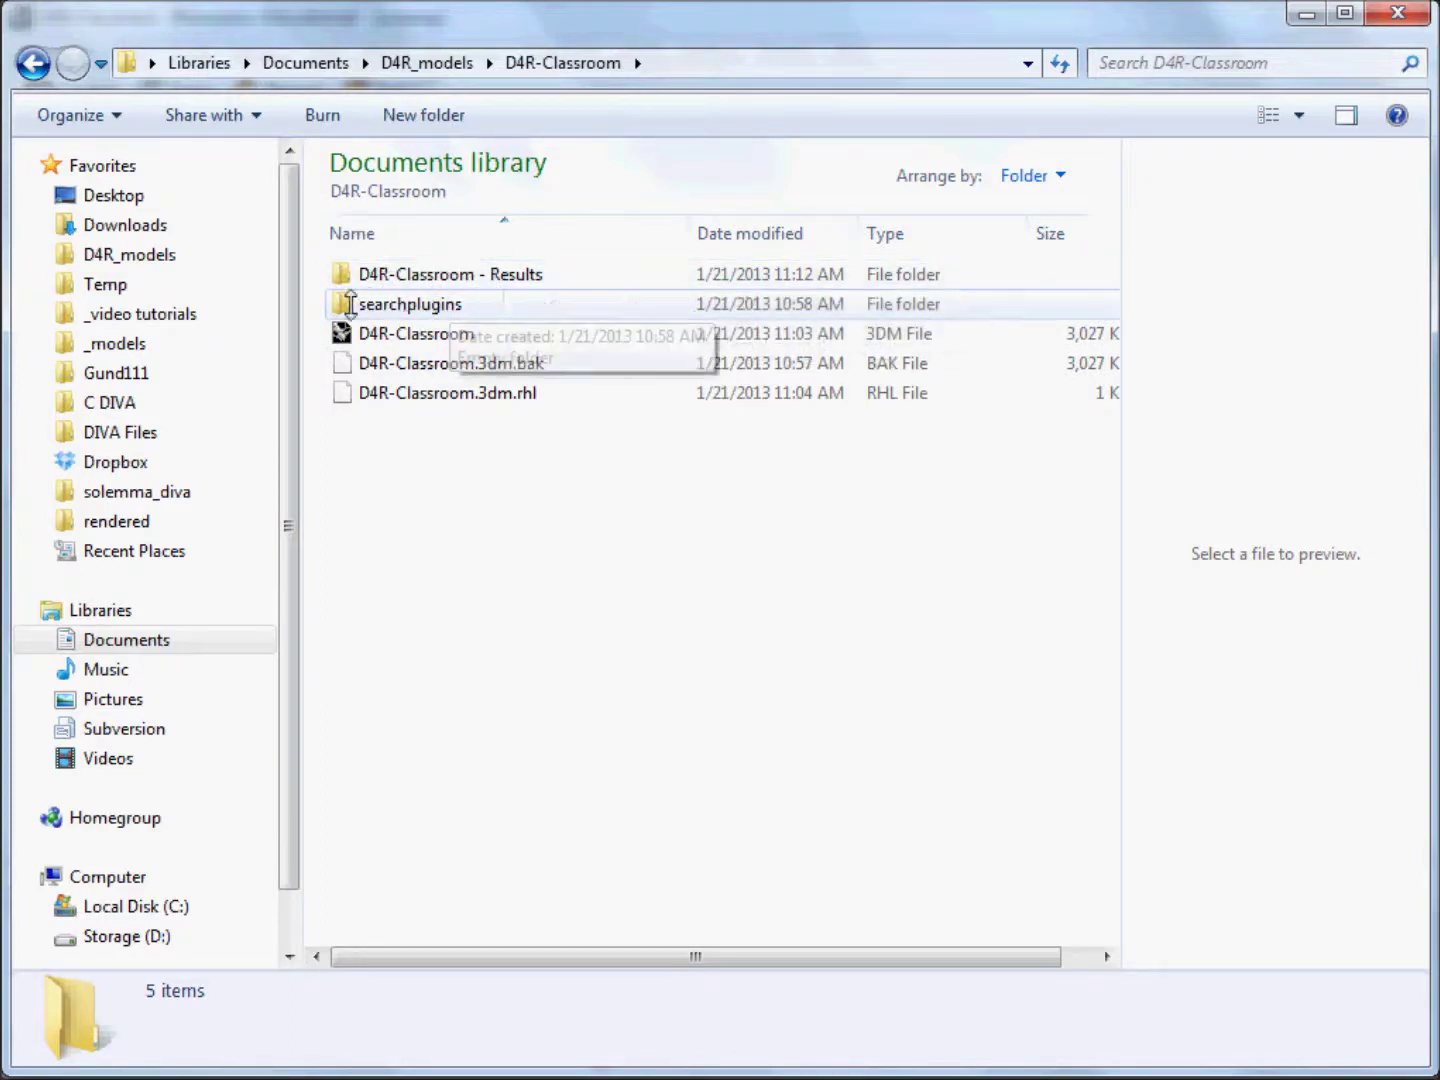
double_click(422, 274)
double_click(413, 305)
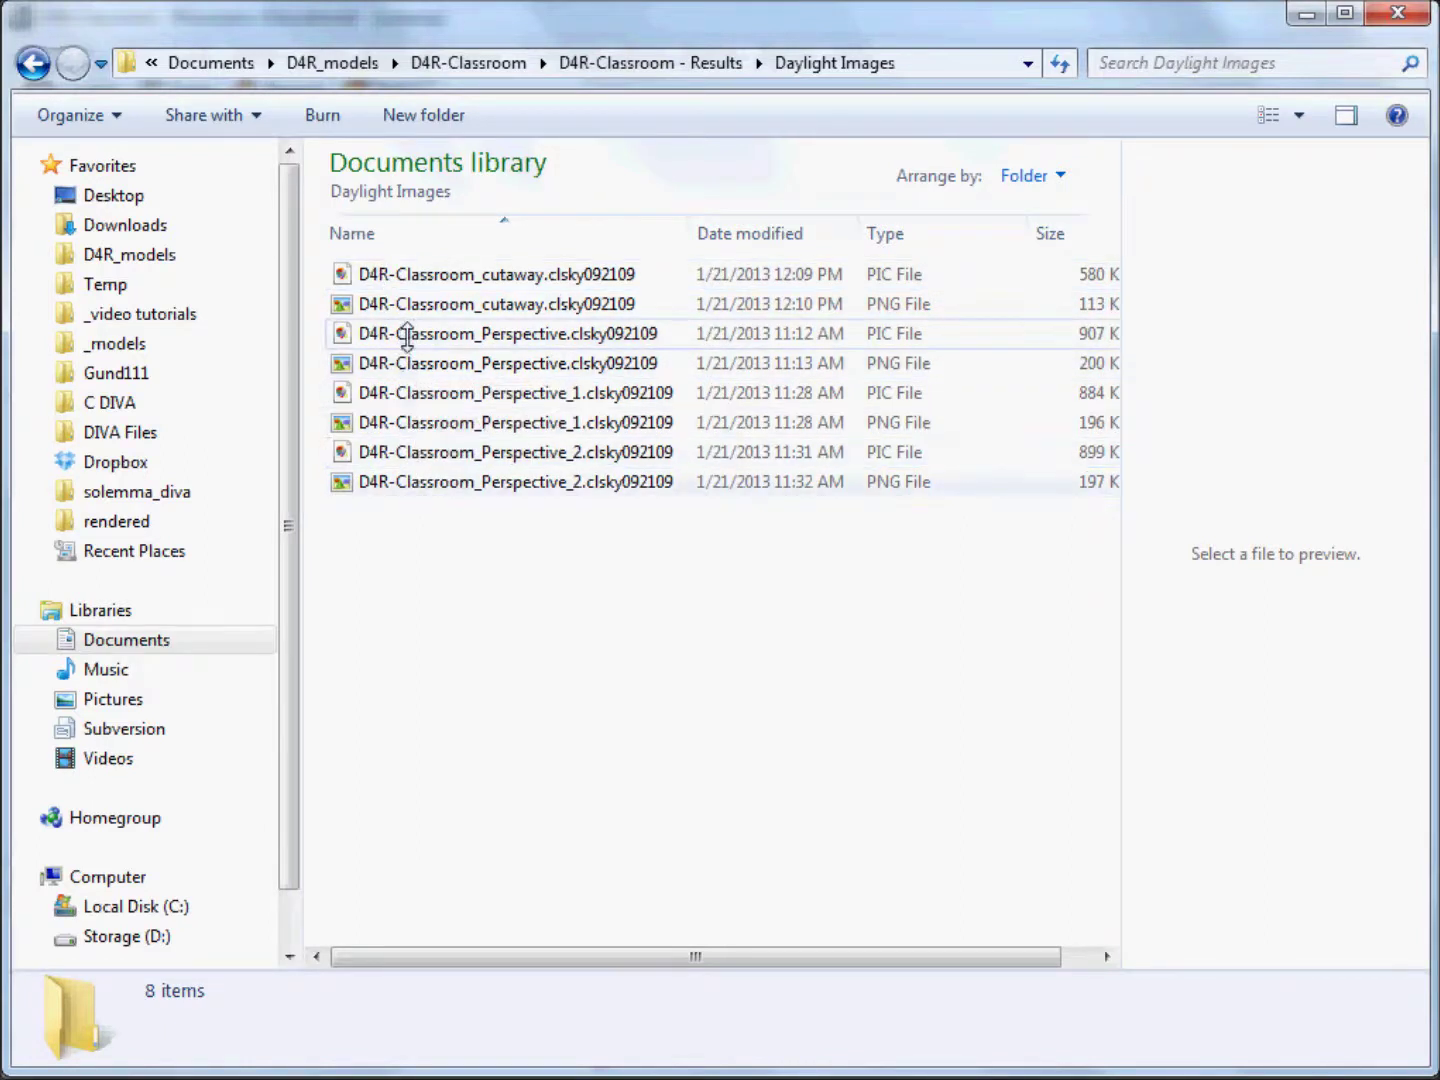
click(402, 304)
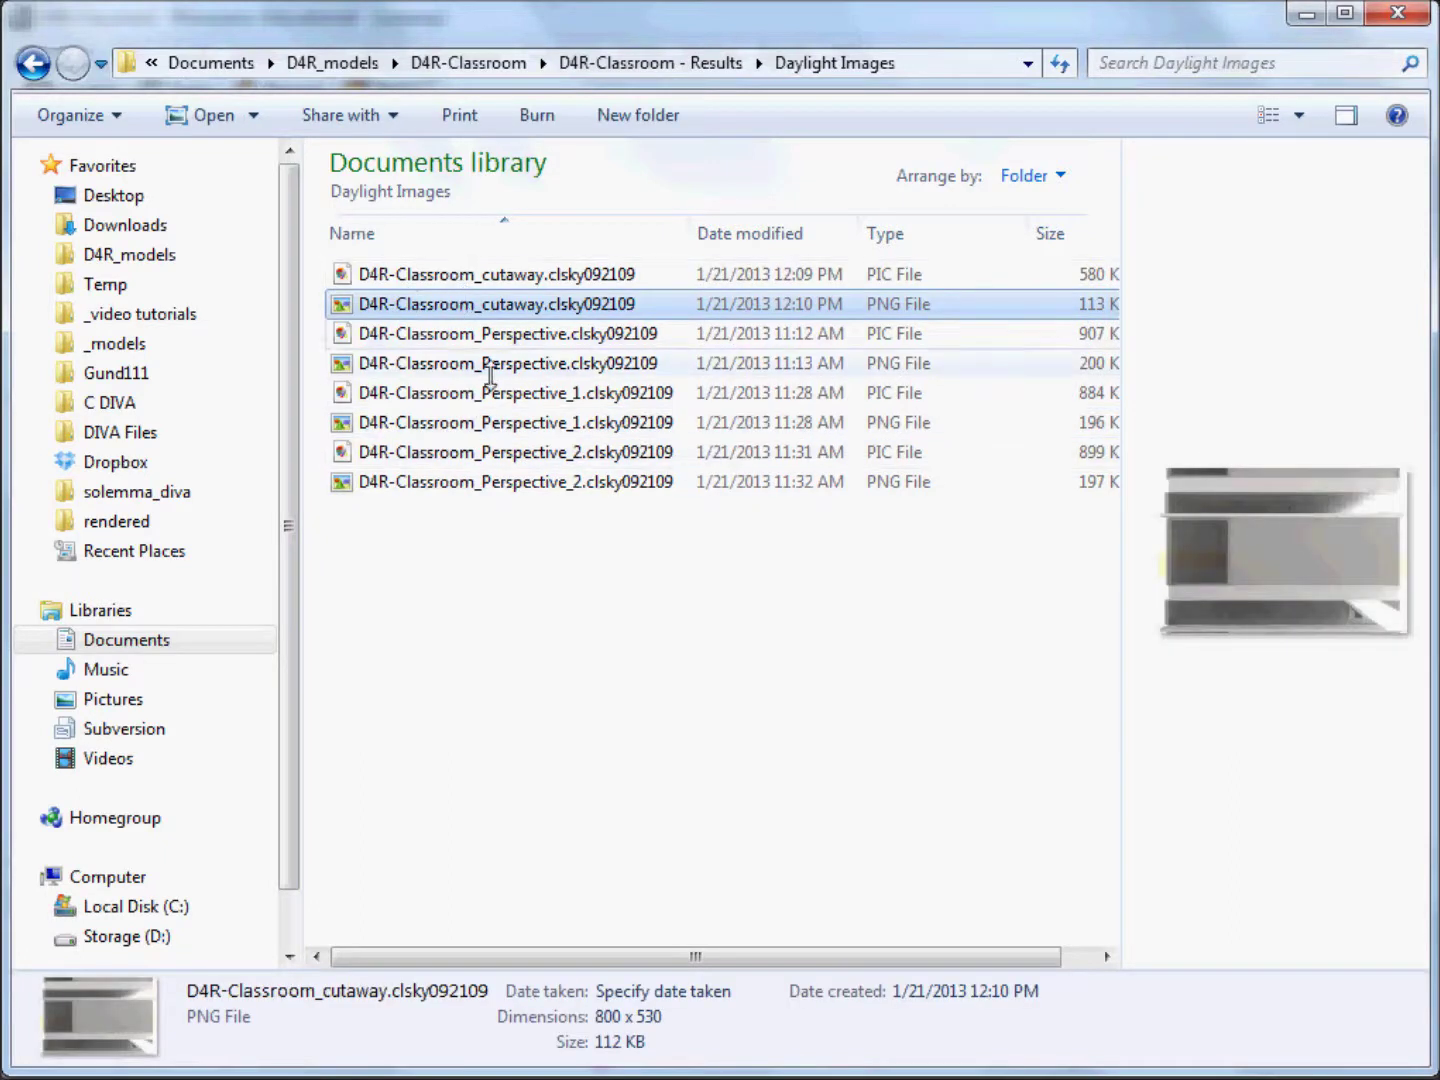
click(559, 607)
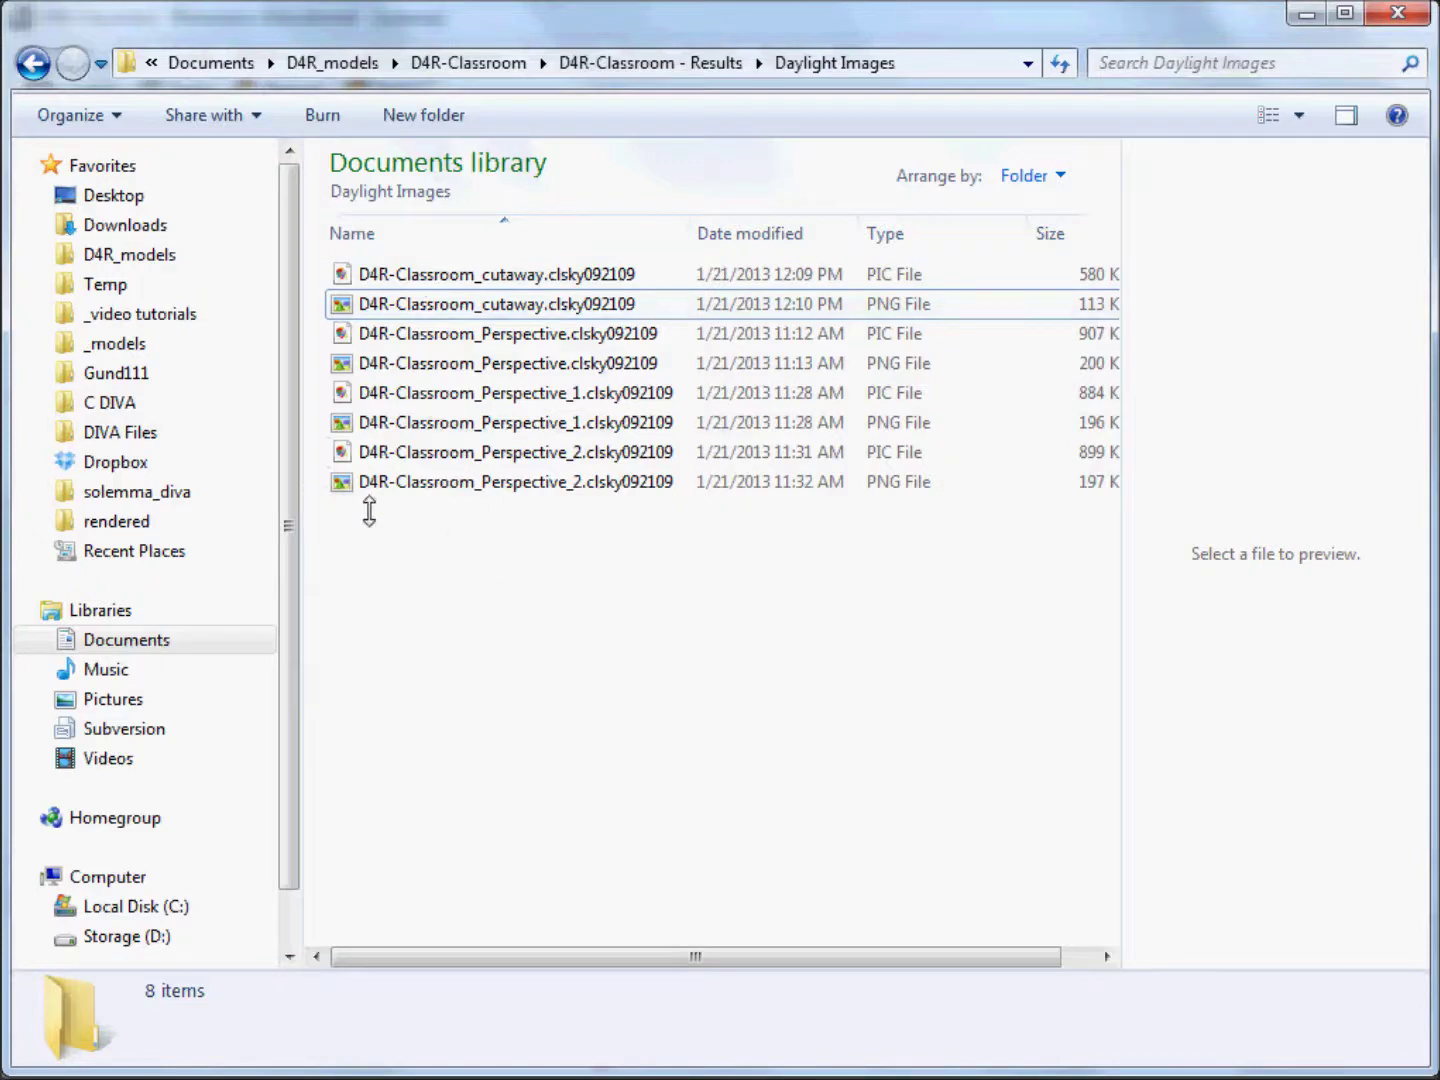
- Go to the project's temporary folder C:\DIVA\Temp\D4R-Classroom and widen the file name column
click(112, 401)
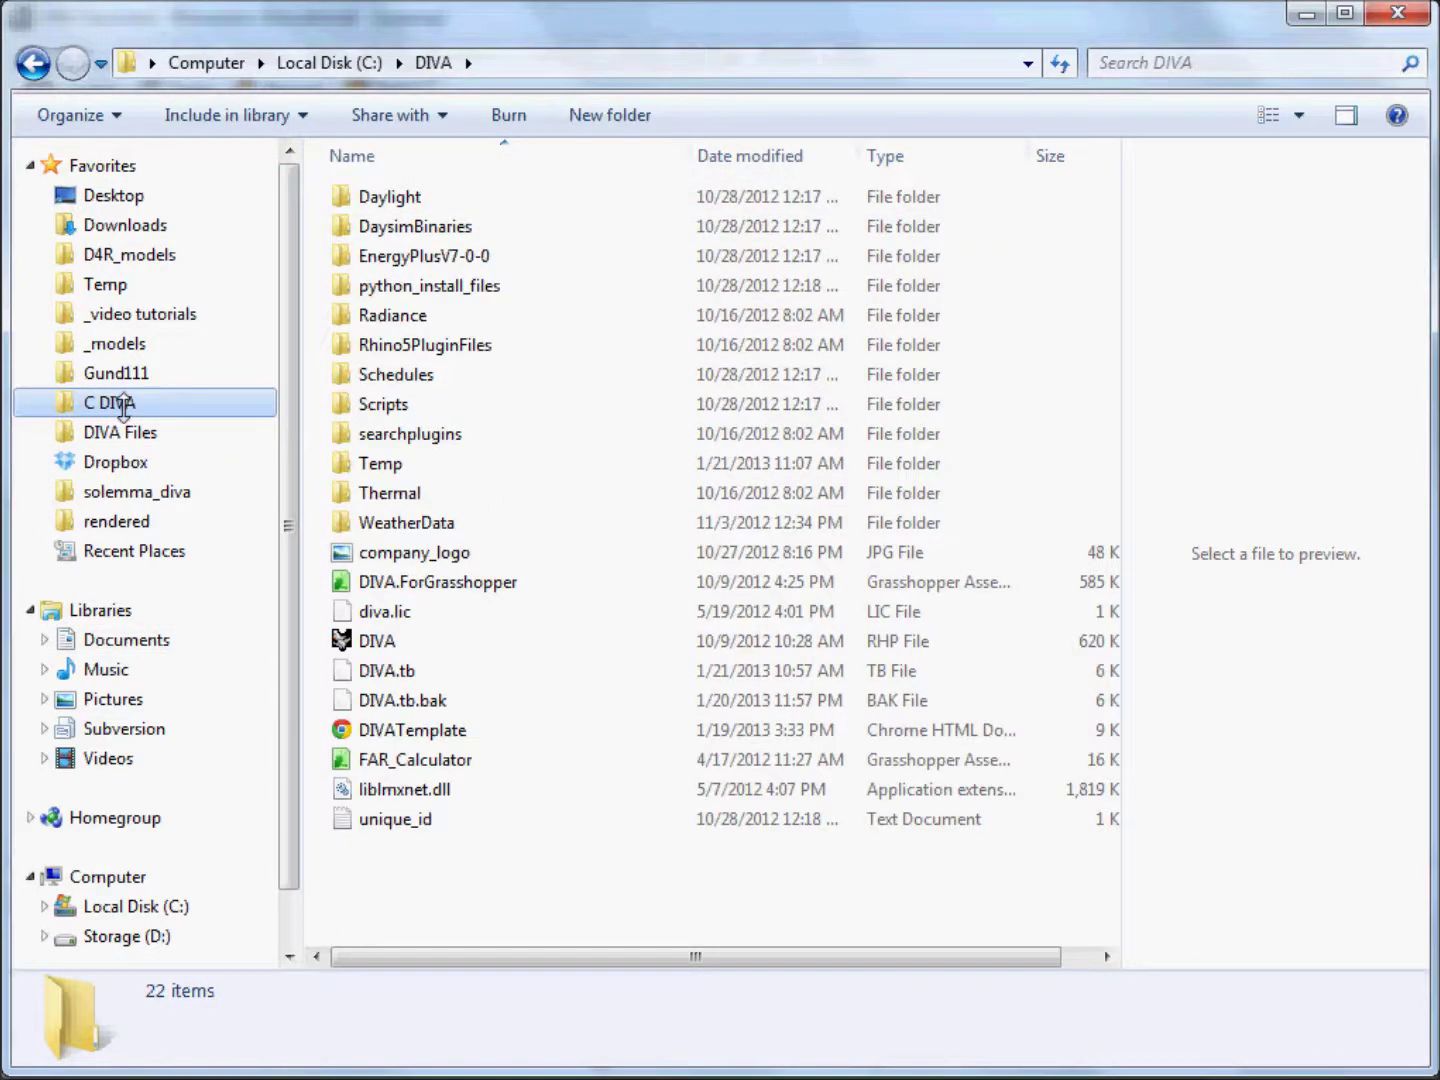
click(502, 59)
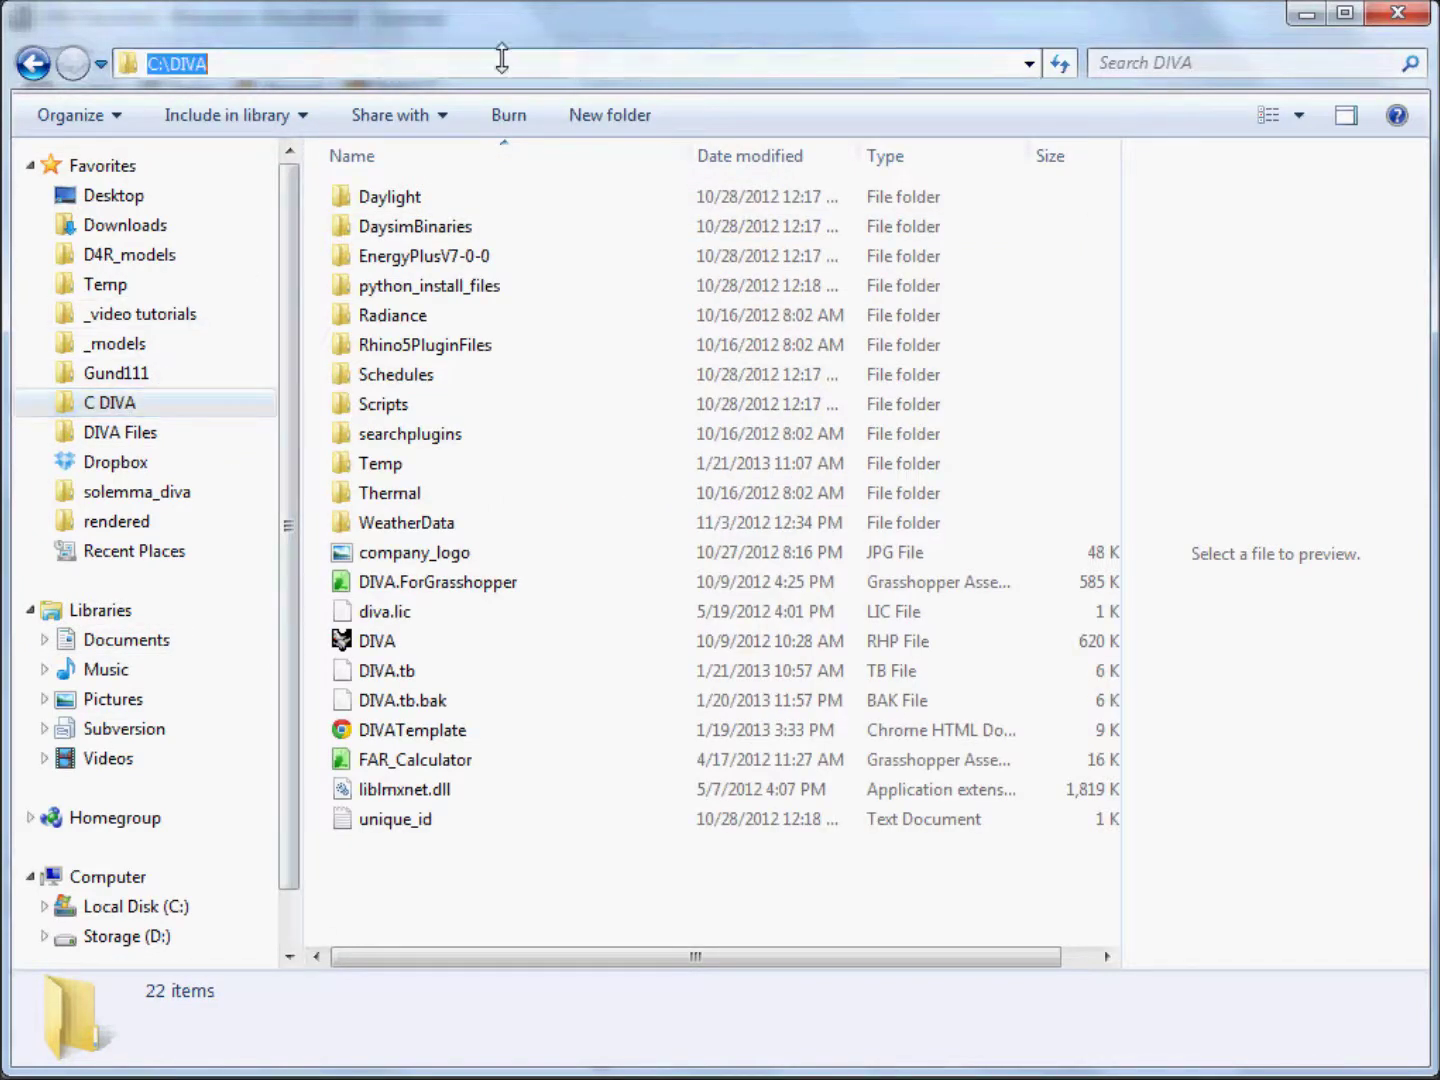
double_click(386, 463)
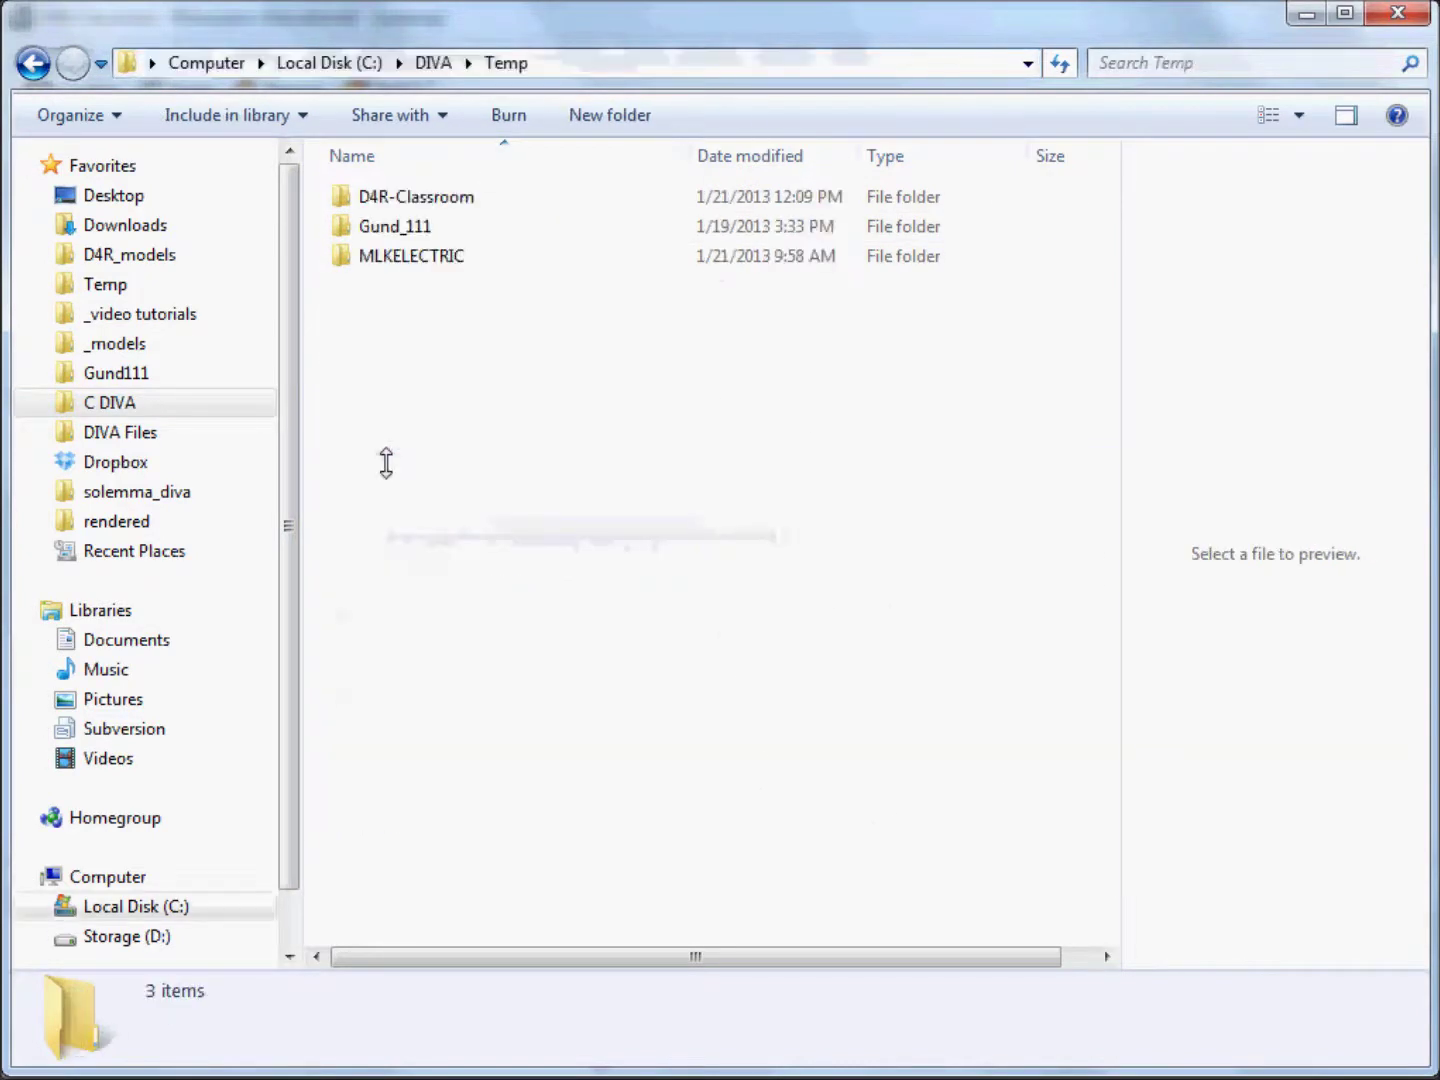
click(430, 62)
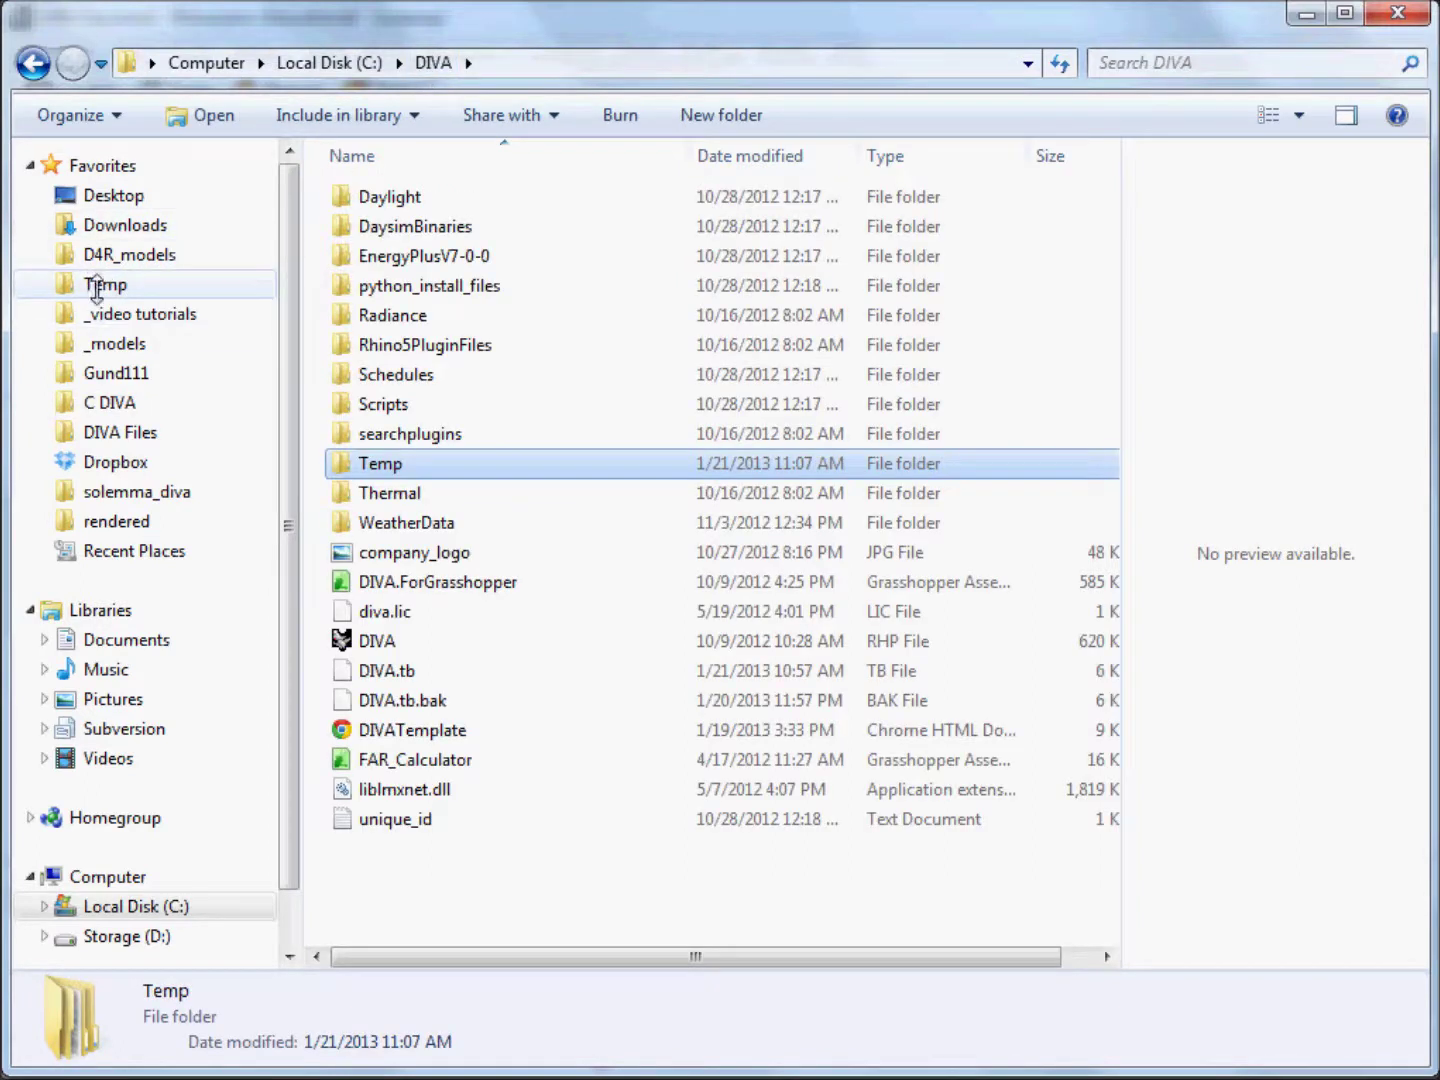
double_click(370, 464)
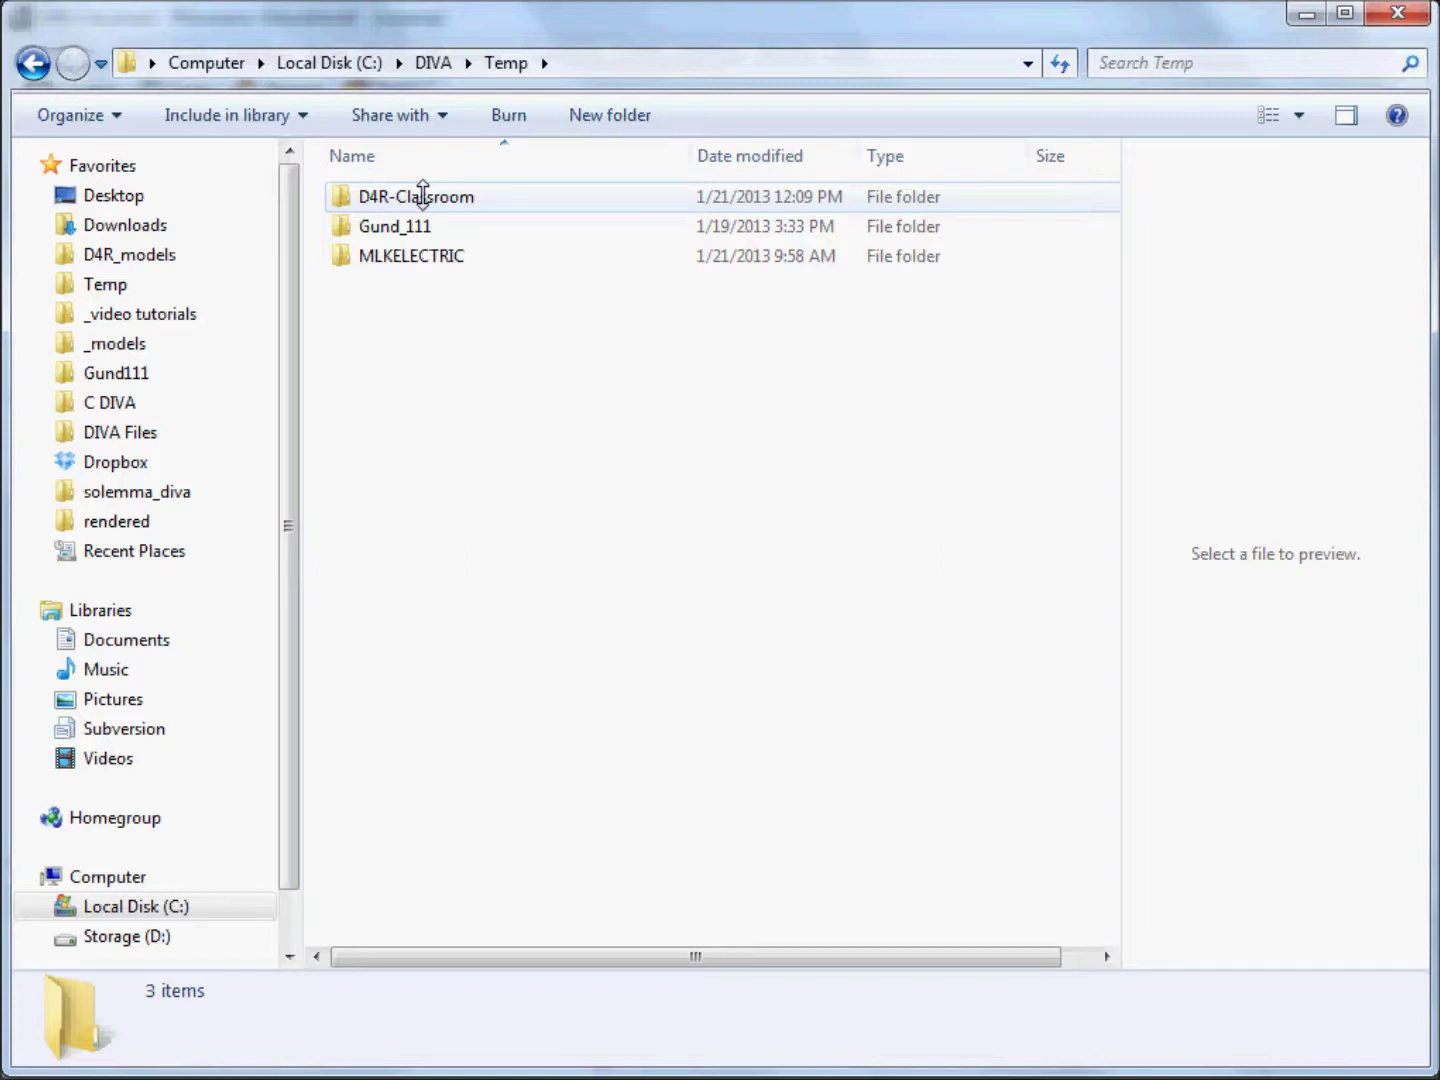
mouse_move(432, 197)
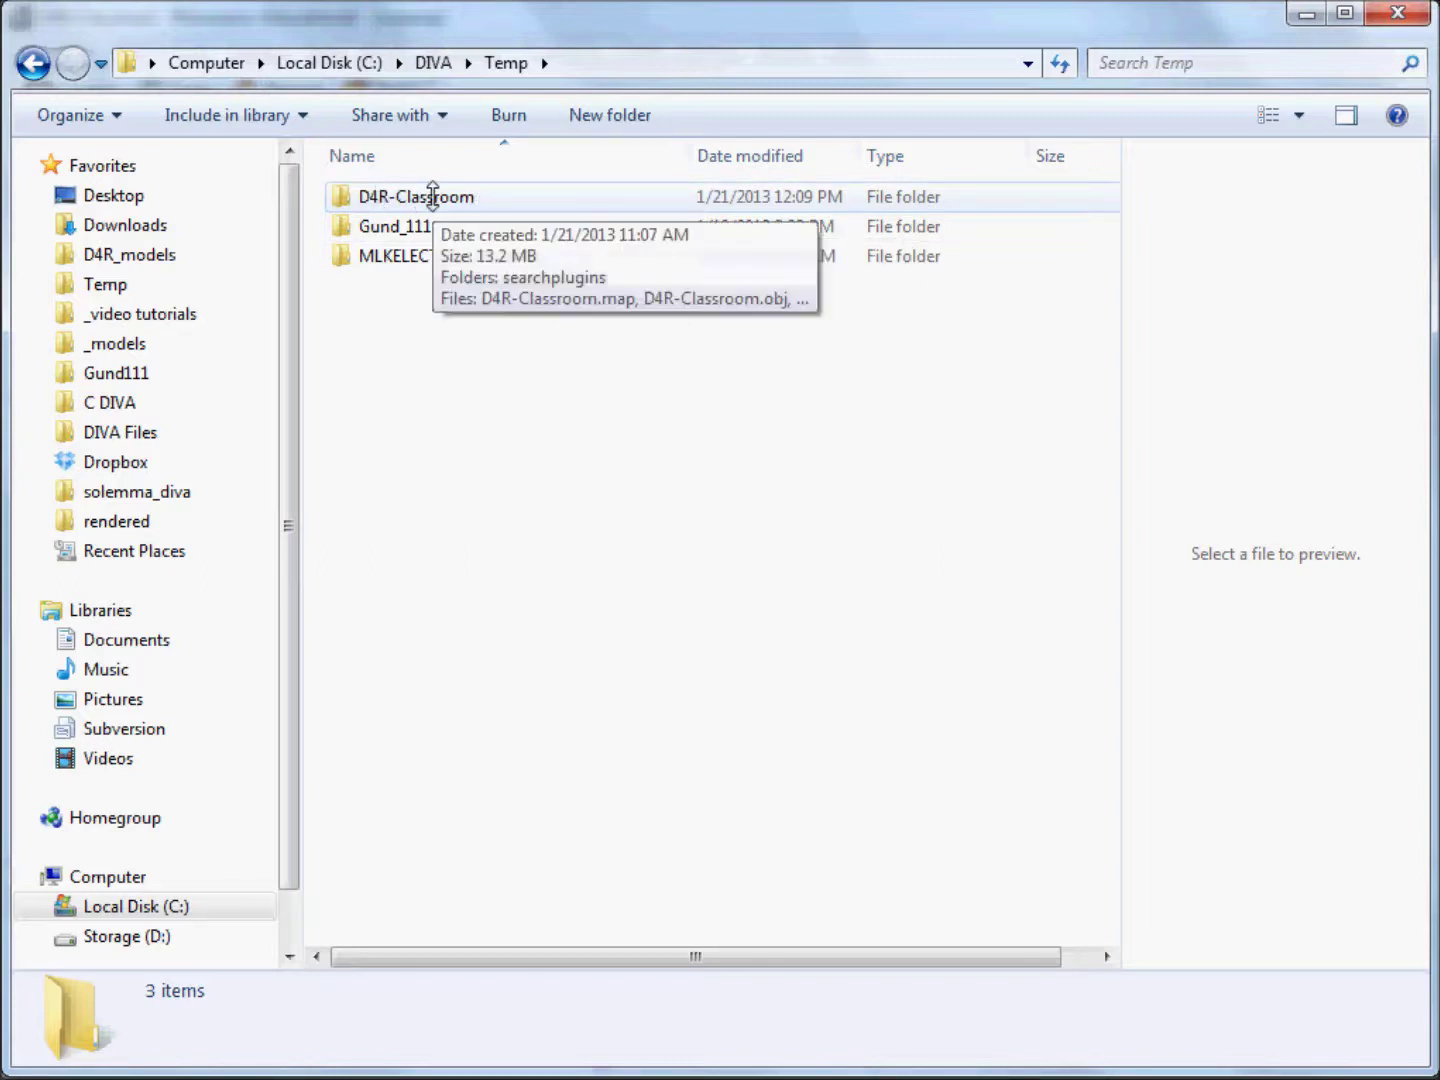
double_click(432, 197)
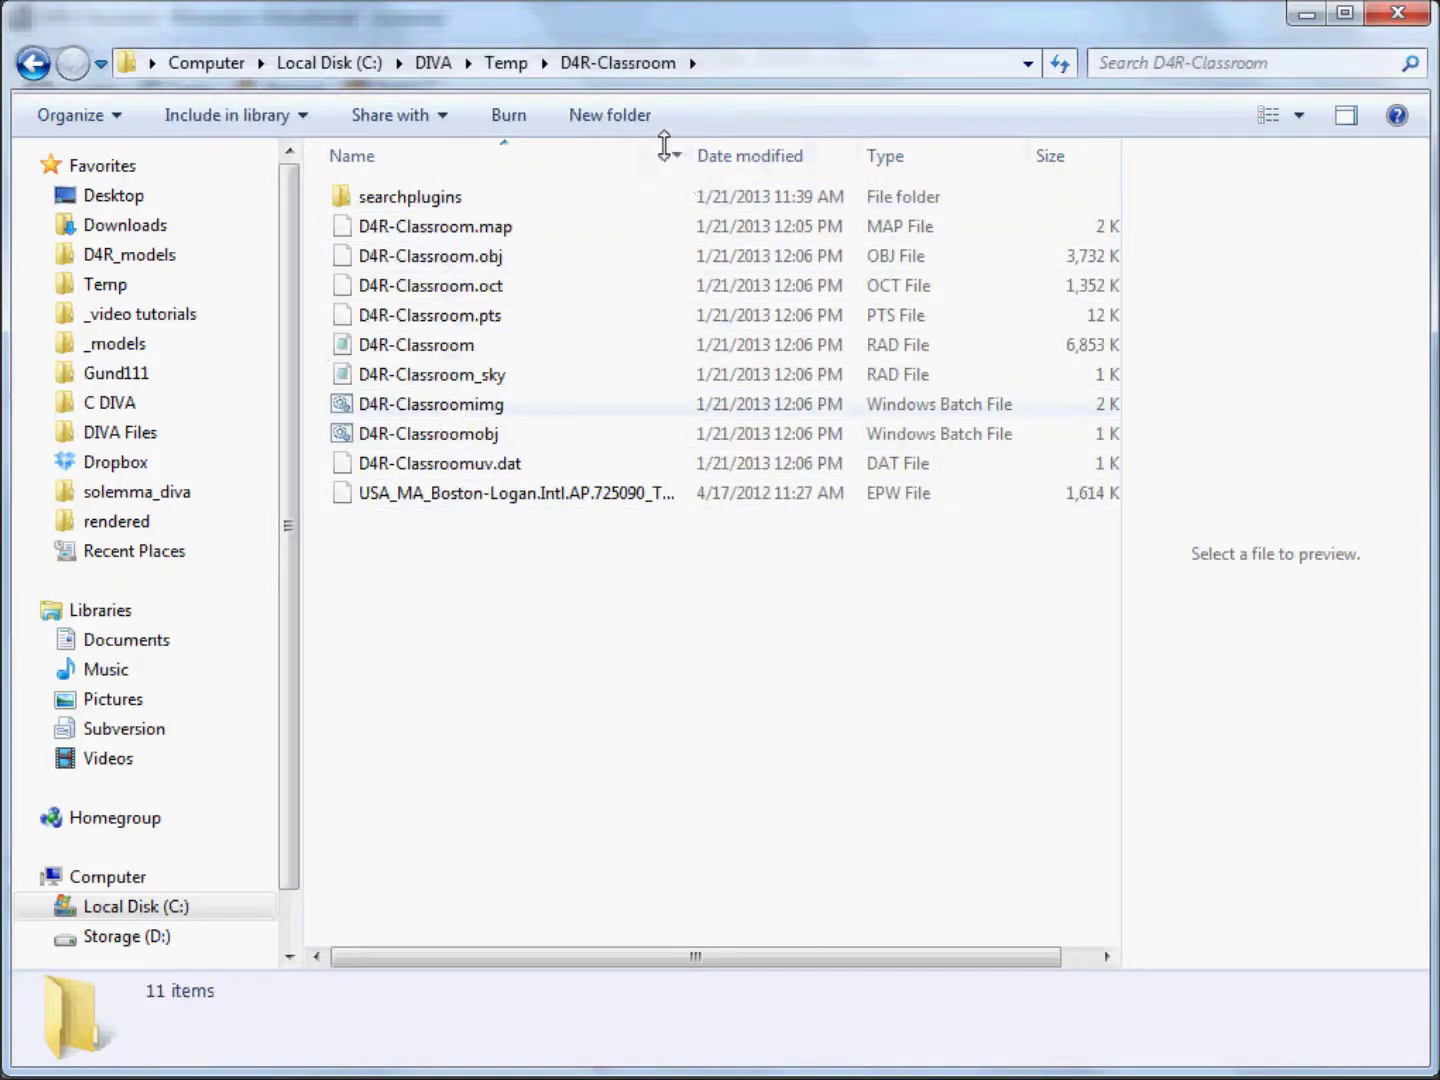
drag(690, 158, 800, 158)
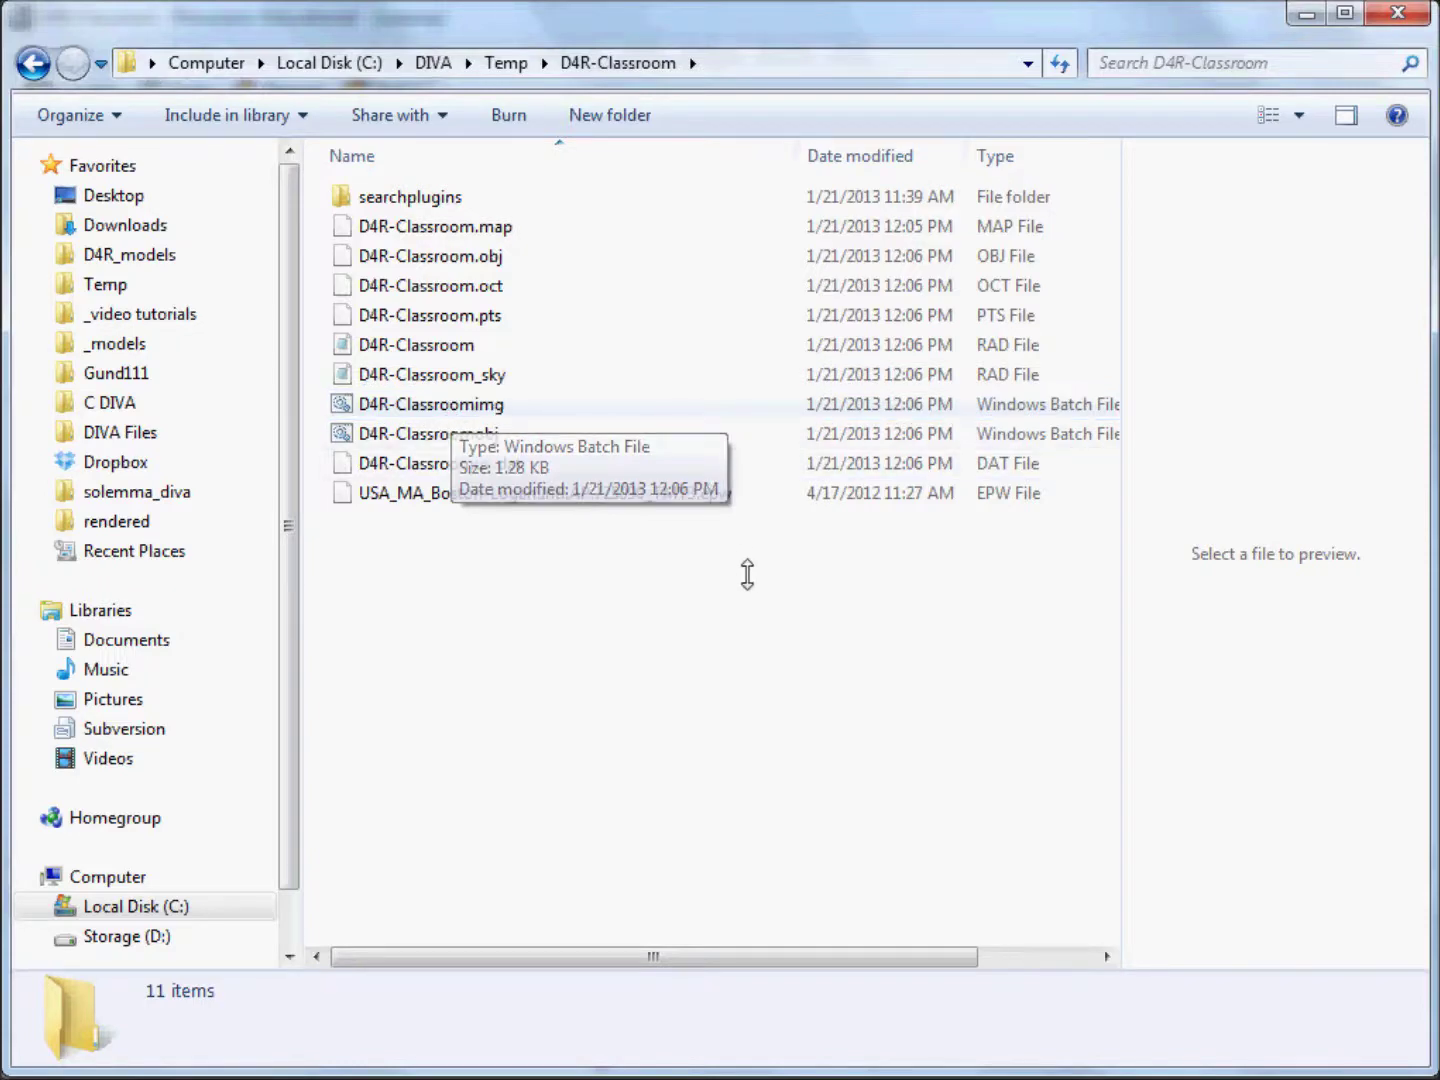
- Open the D4R-Classroomimg batch file for editing in TextPad and dismiss the evaluation notice
right_click(444, 404)
click(518, 690)
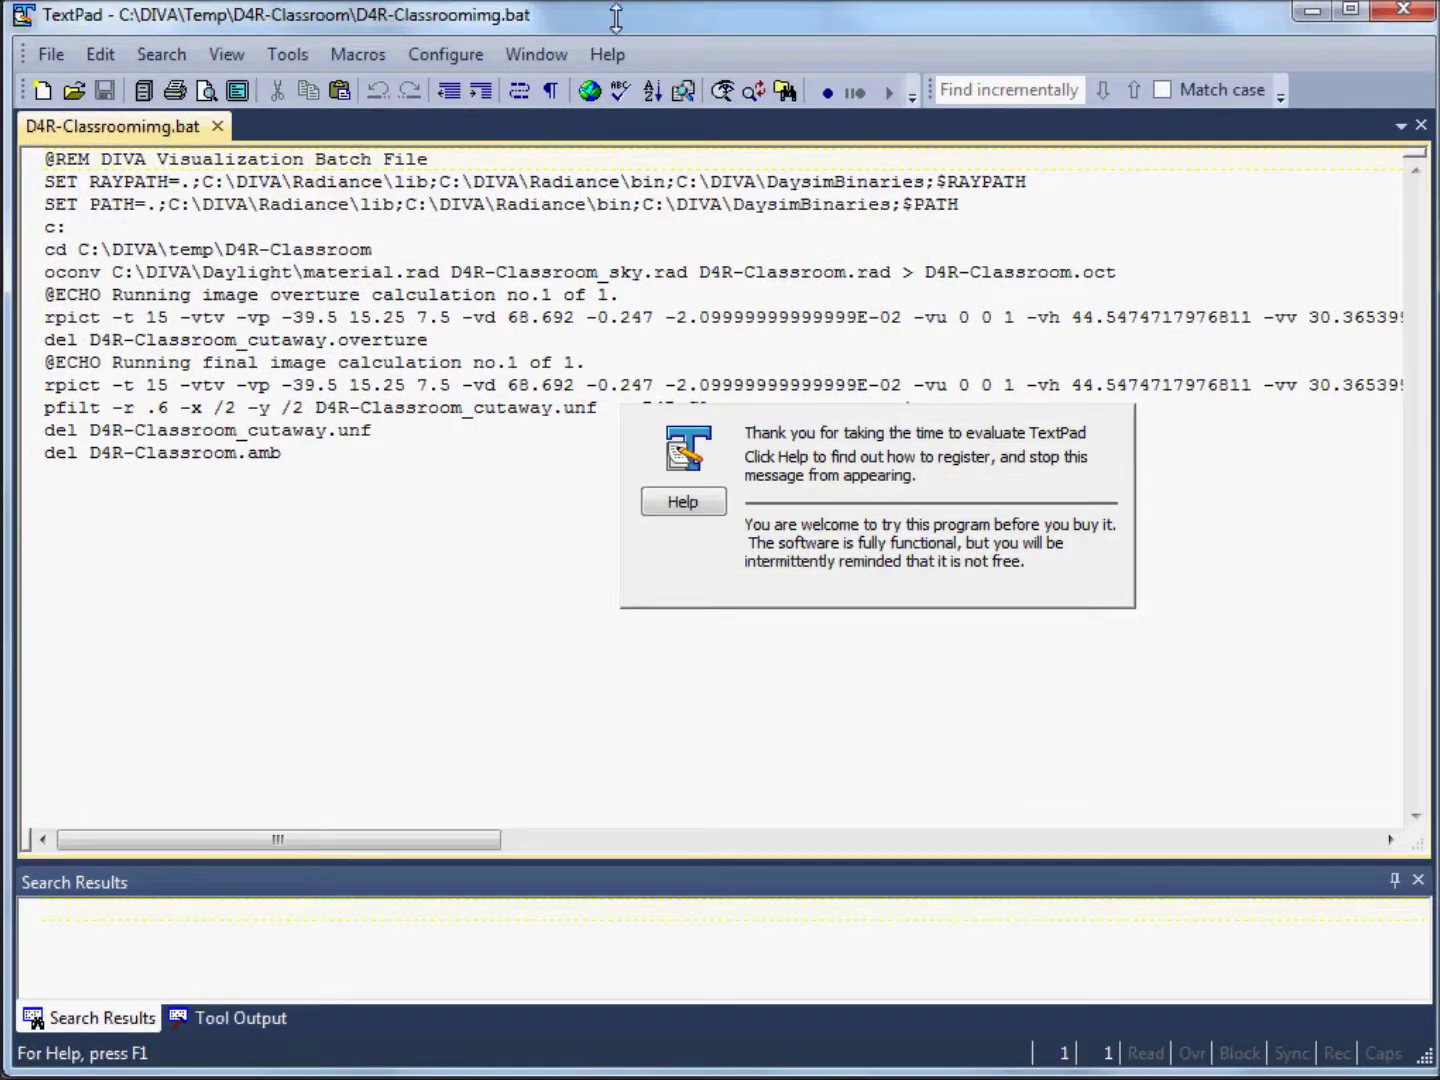
click(350, 525)
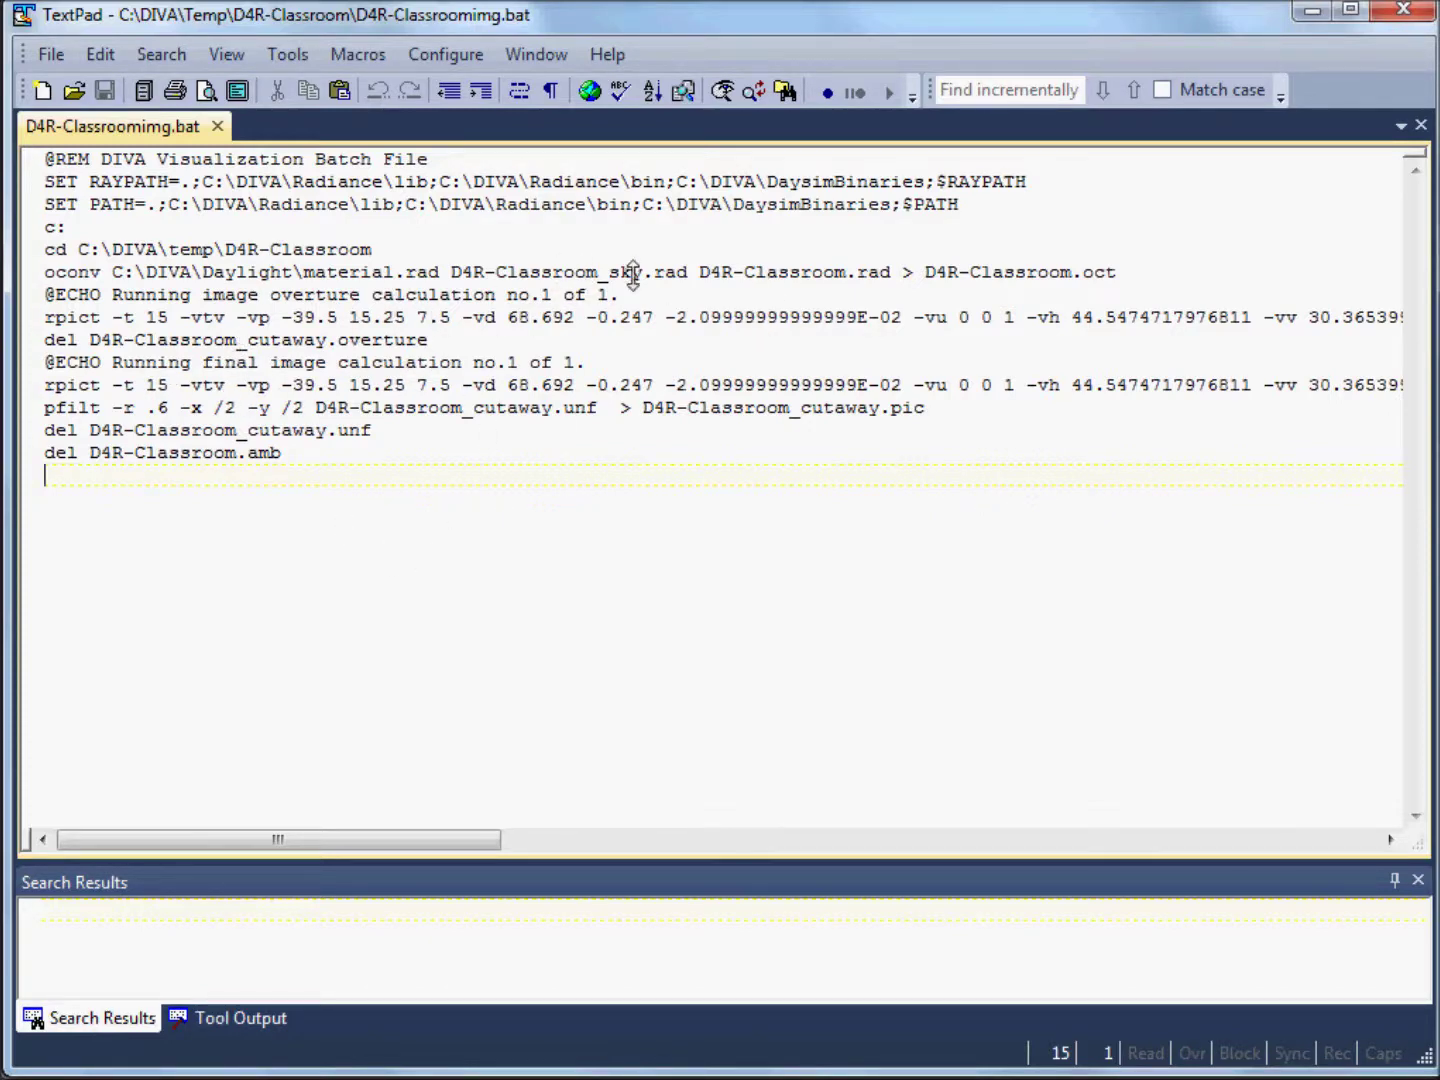
drag(409, 839, 344, 862)
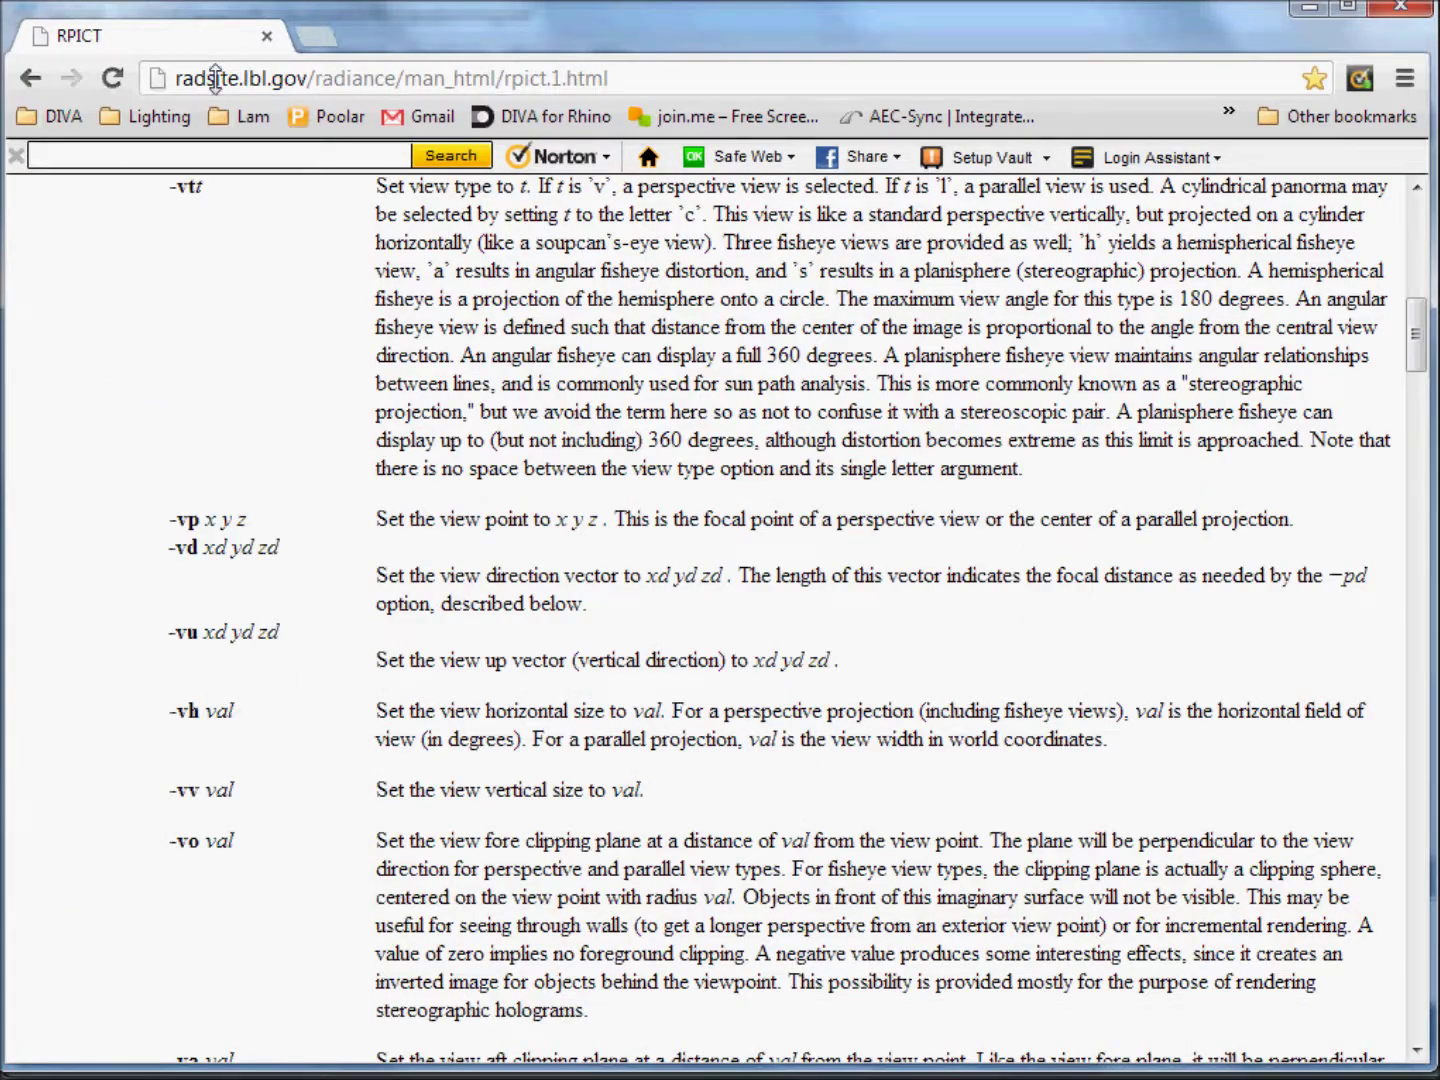
- In the web browser, search for "rpict" and open the RPICT manual page on radsite.lbl.gov
scroll(481, 550, up, 10)
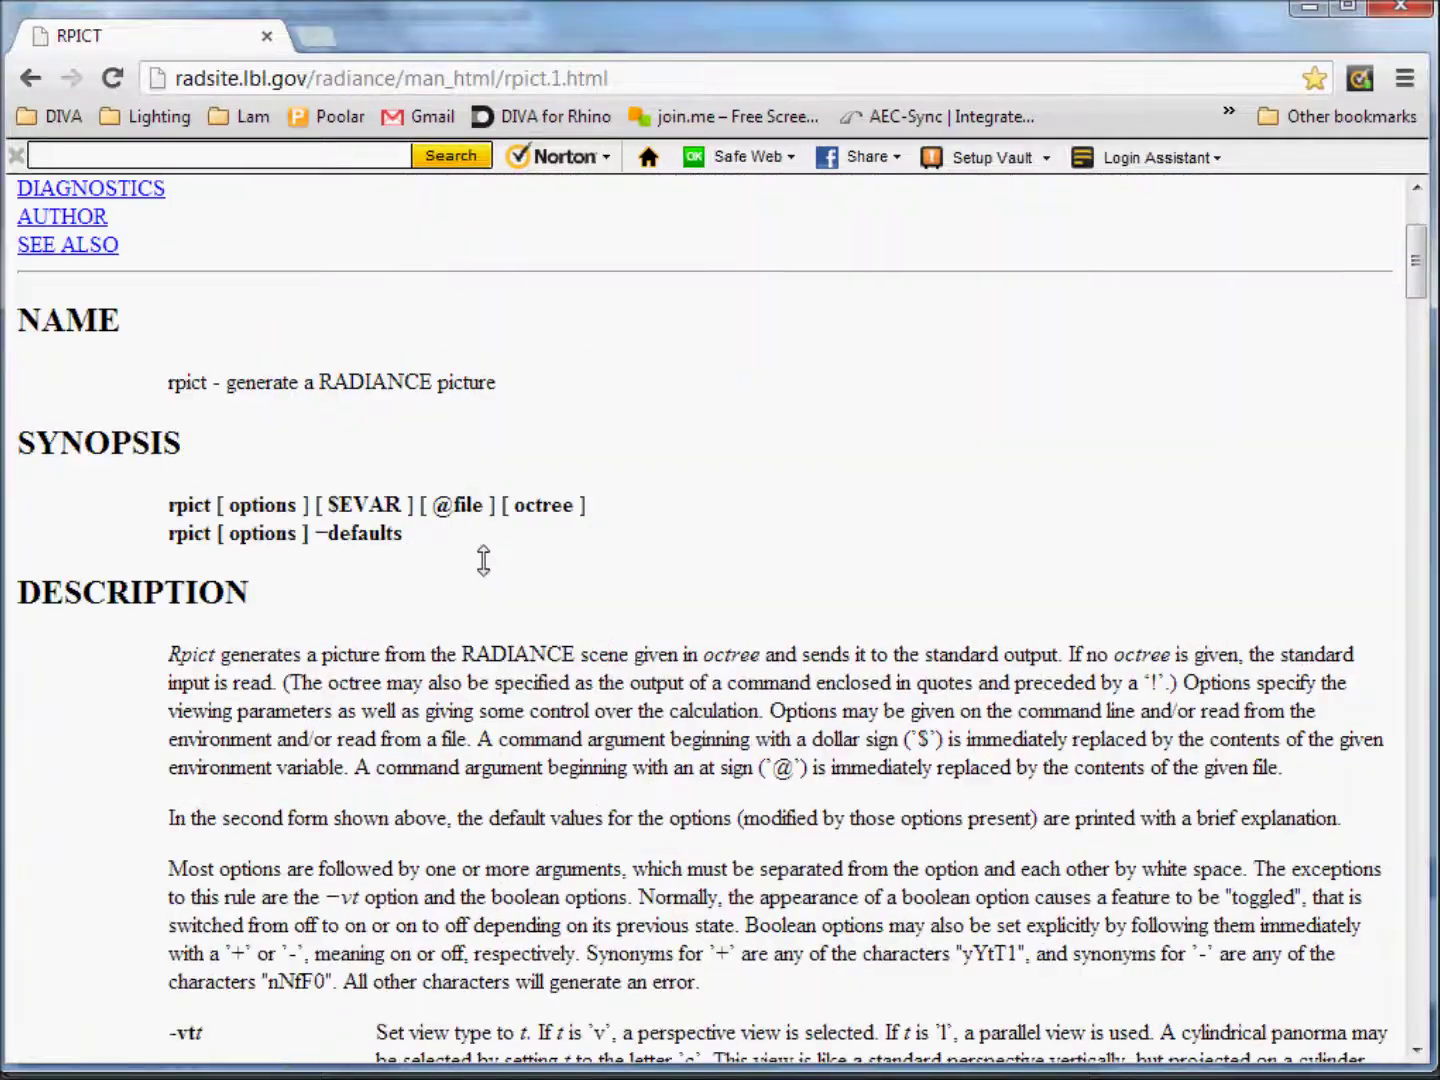
scroll(665, 487, up, 2)
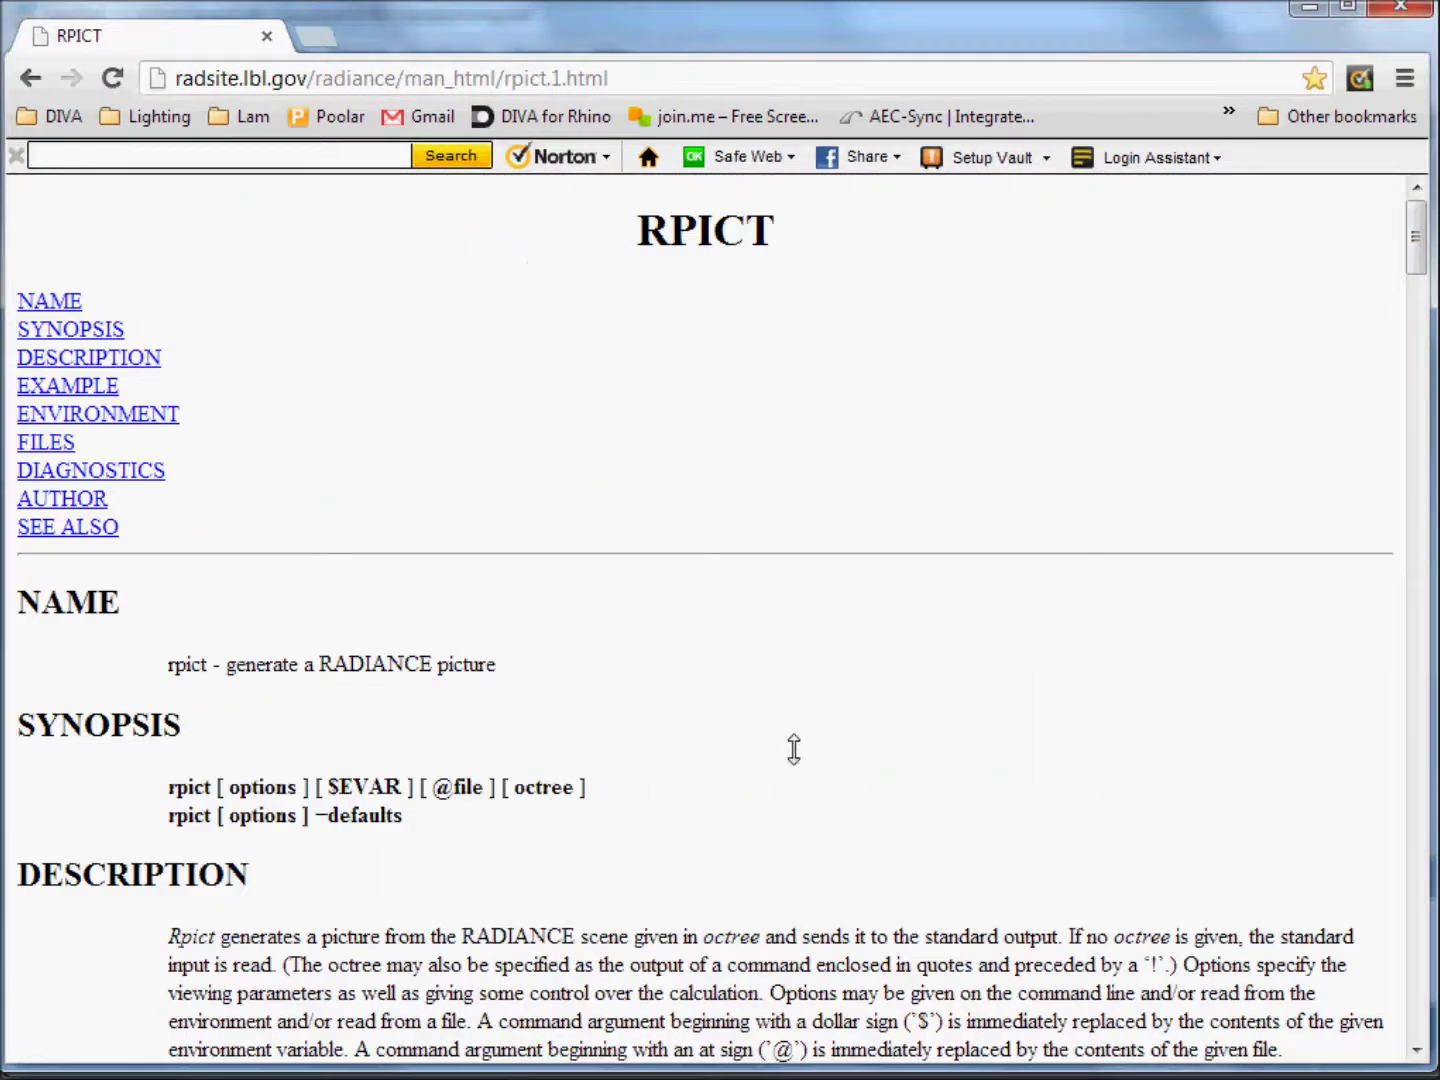
click(672, 76)
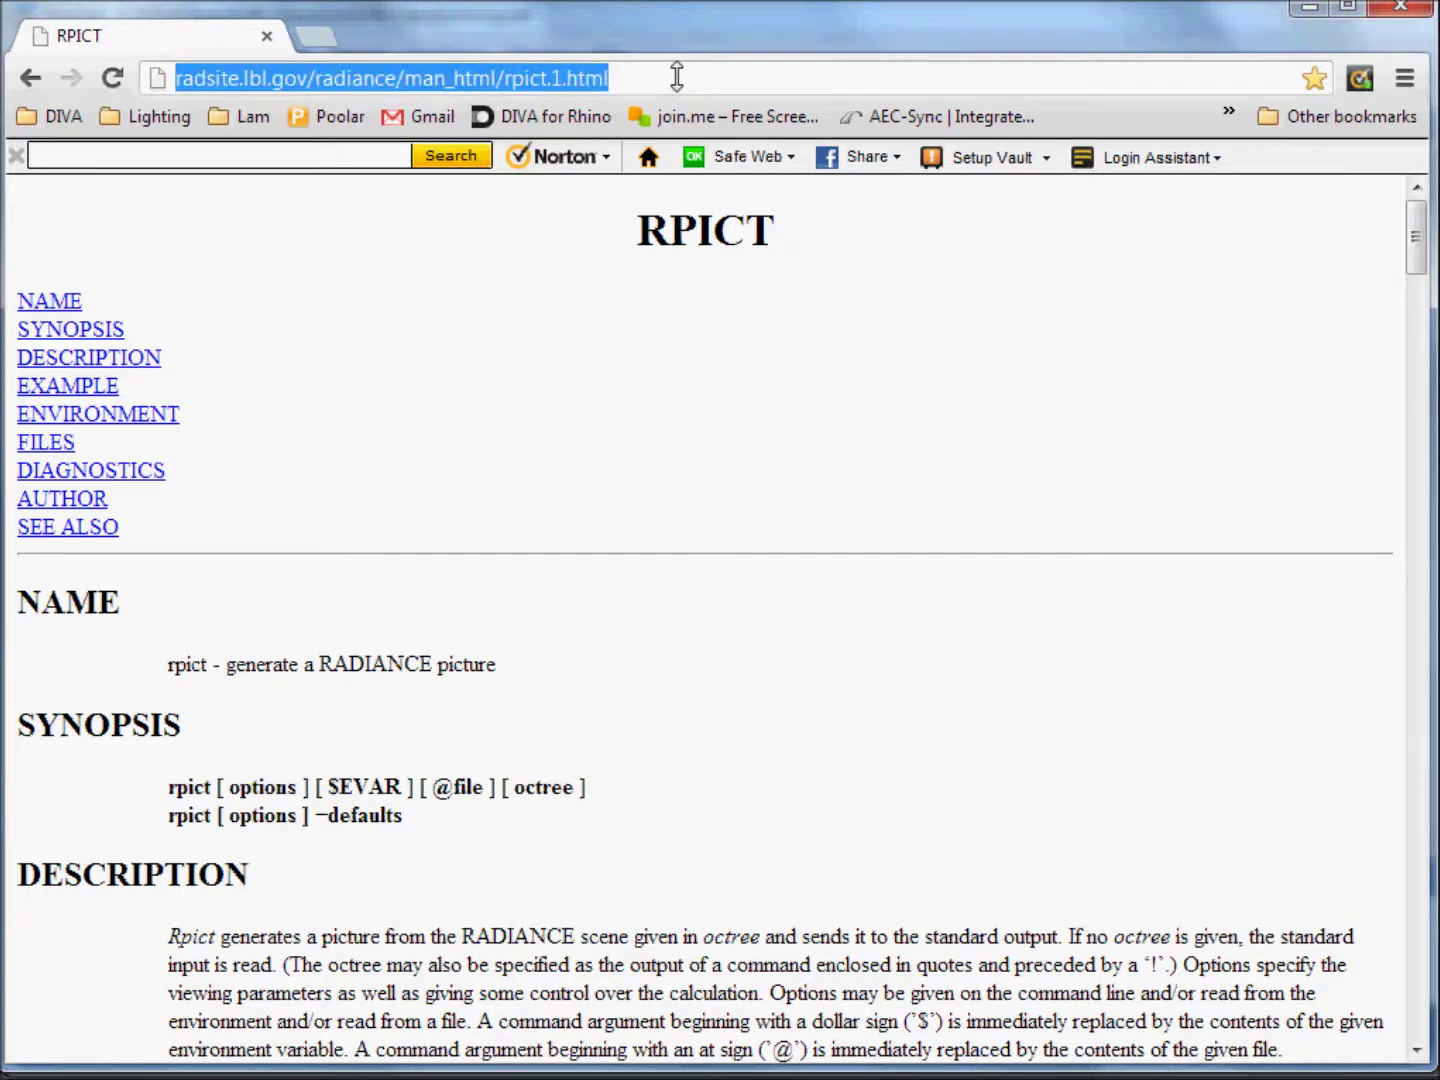
text(rpict)
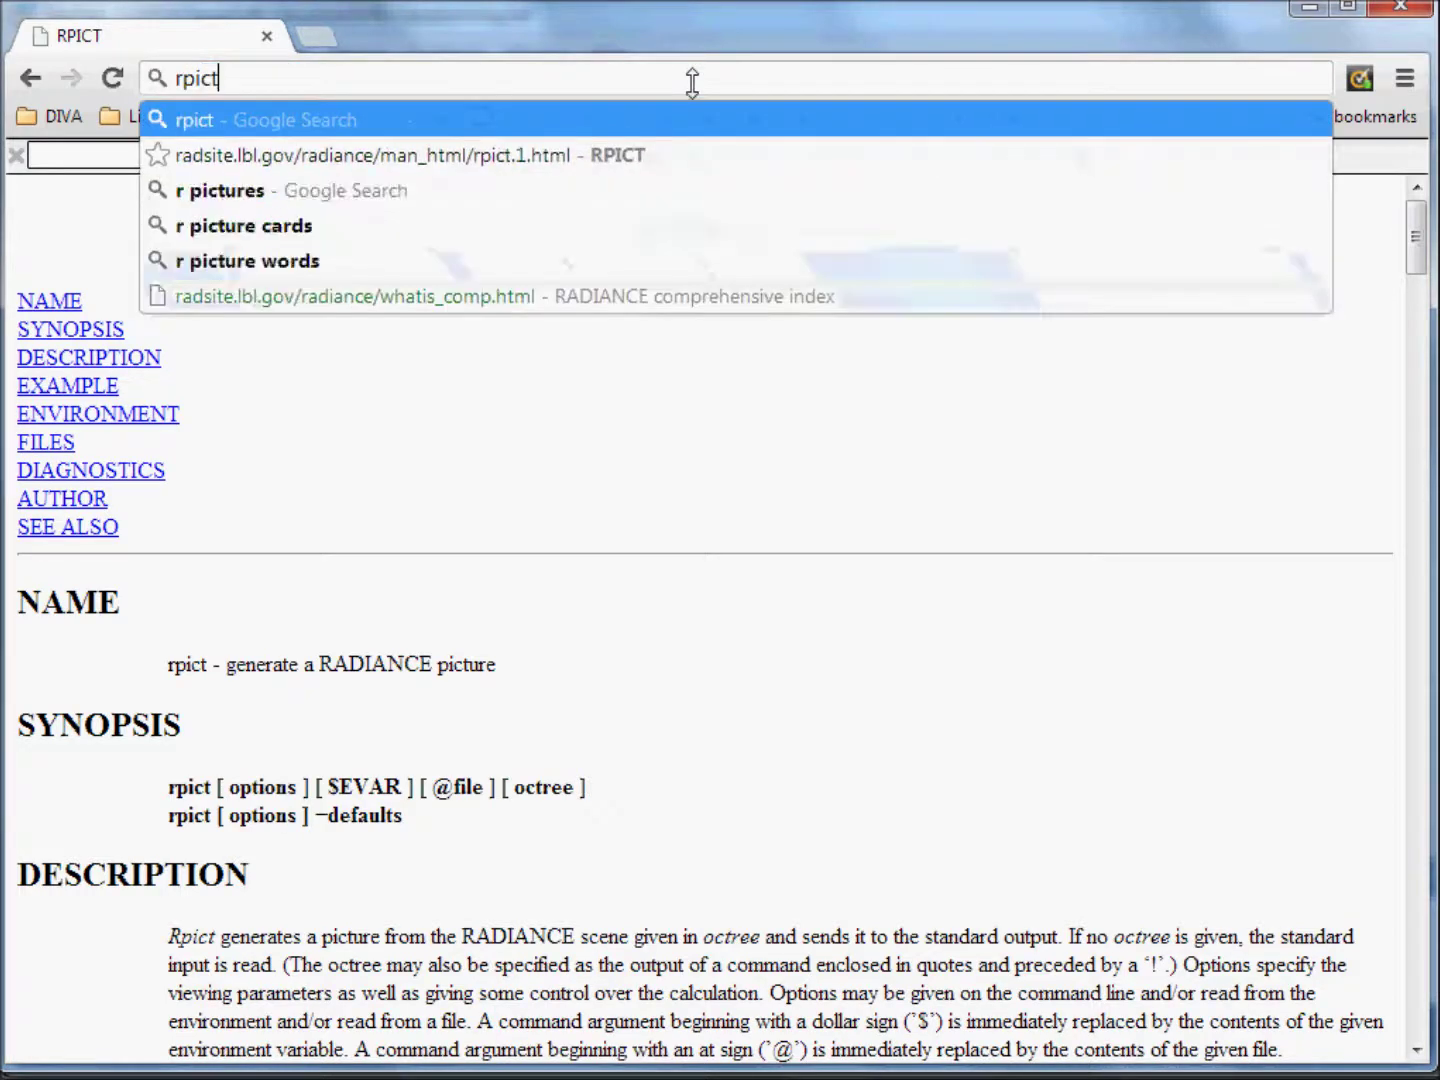
key(Return)
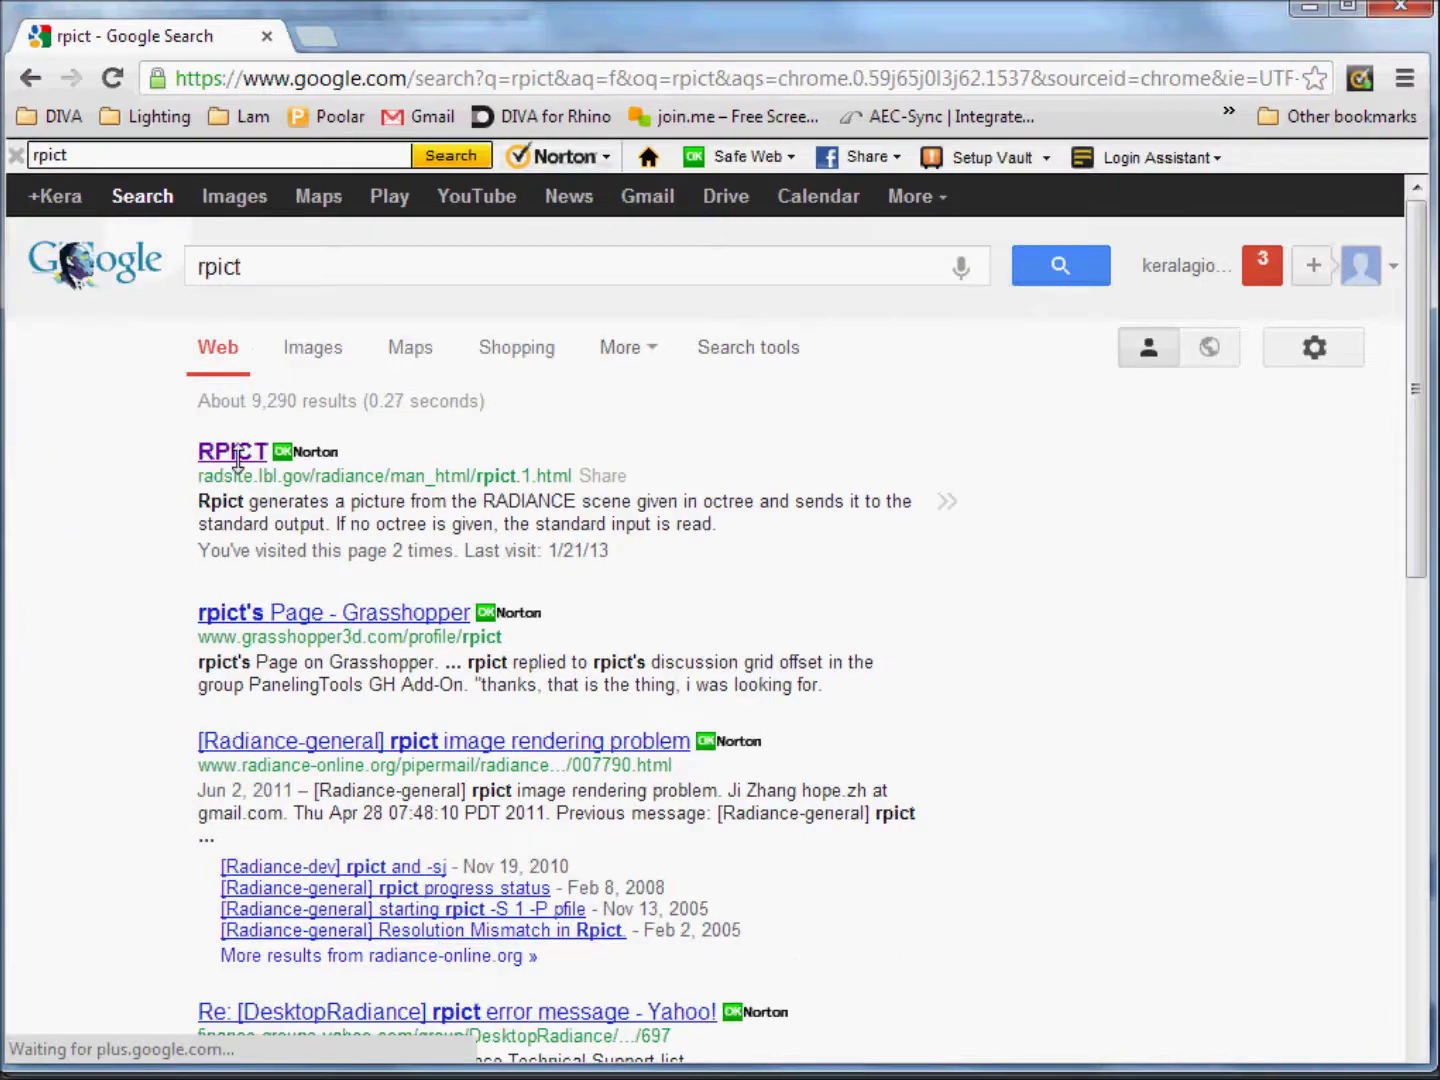
click(213, 452)
- Read the manual's view options from -vt to -vh, and return to the batch file in TextPad
scroll(466, 427, down, 2)
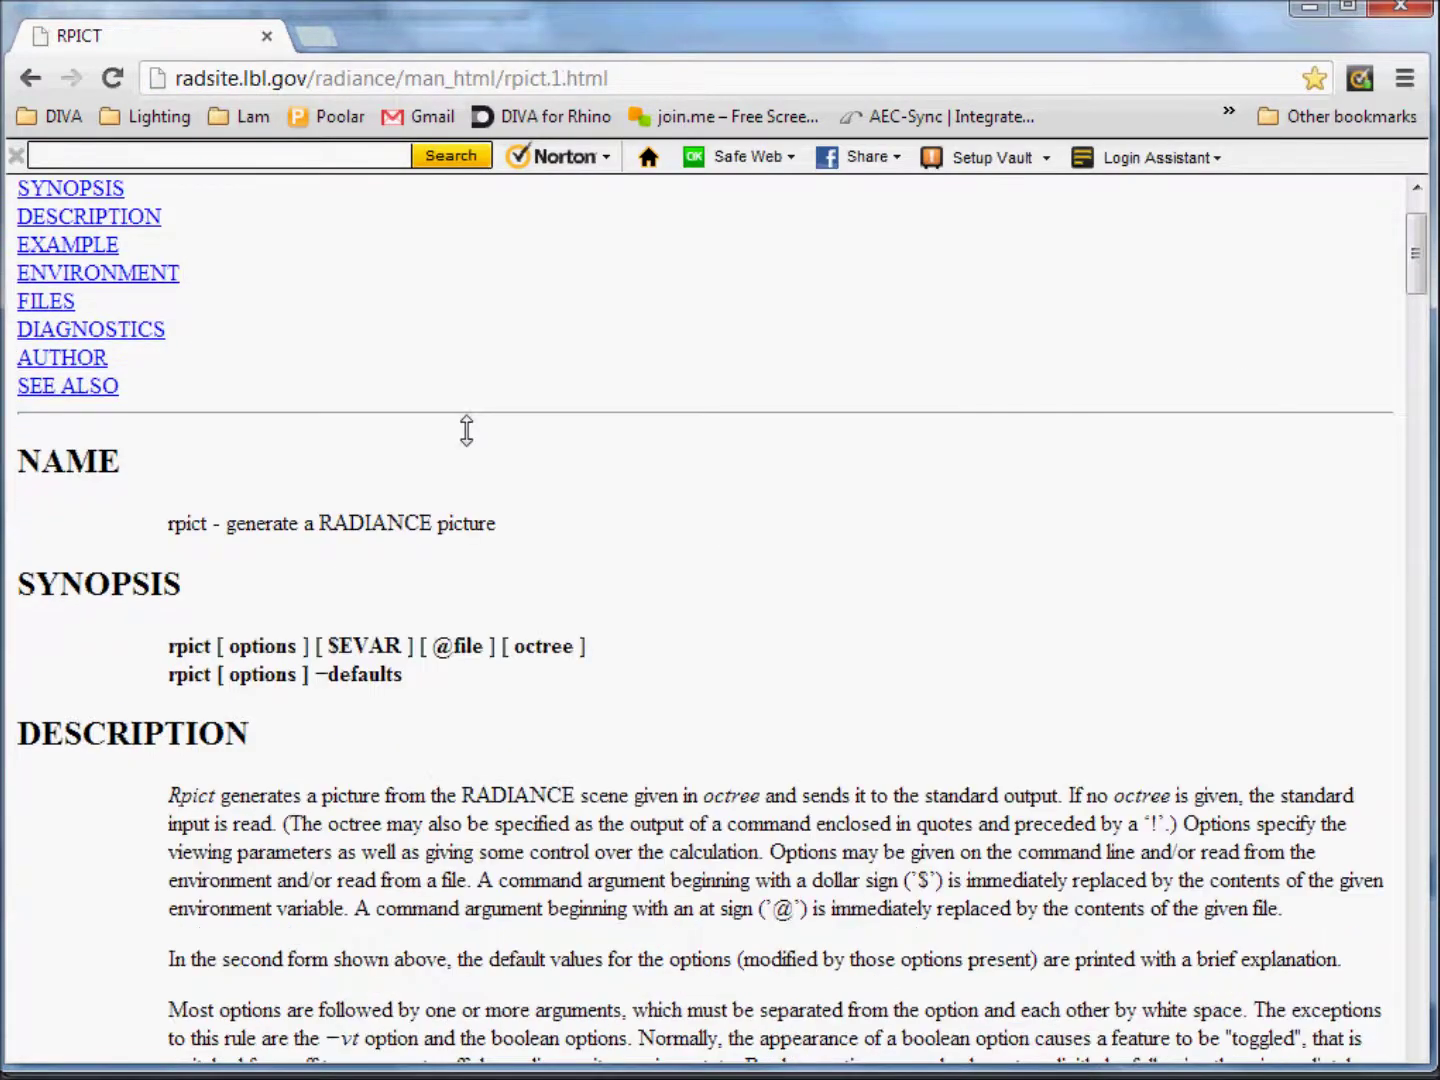
scroll(466, 428, down, 4)
scroll(466, 427, down, 2)
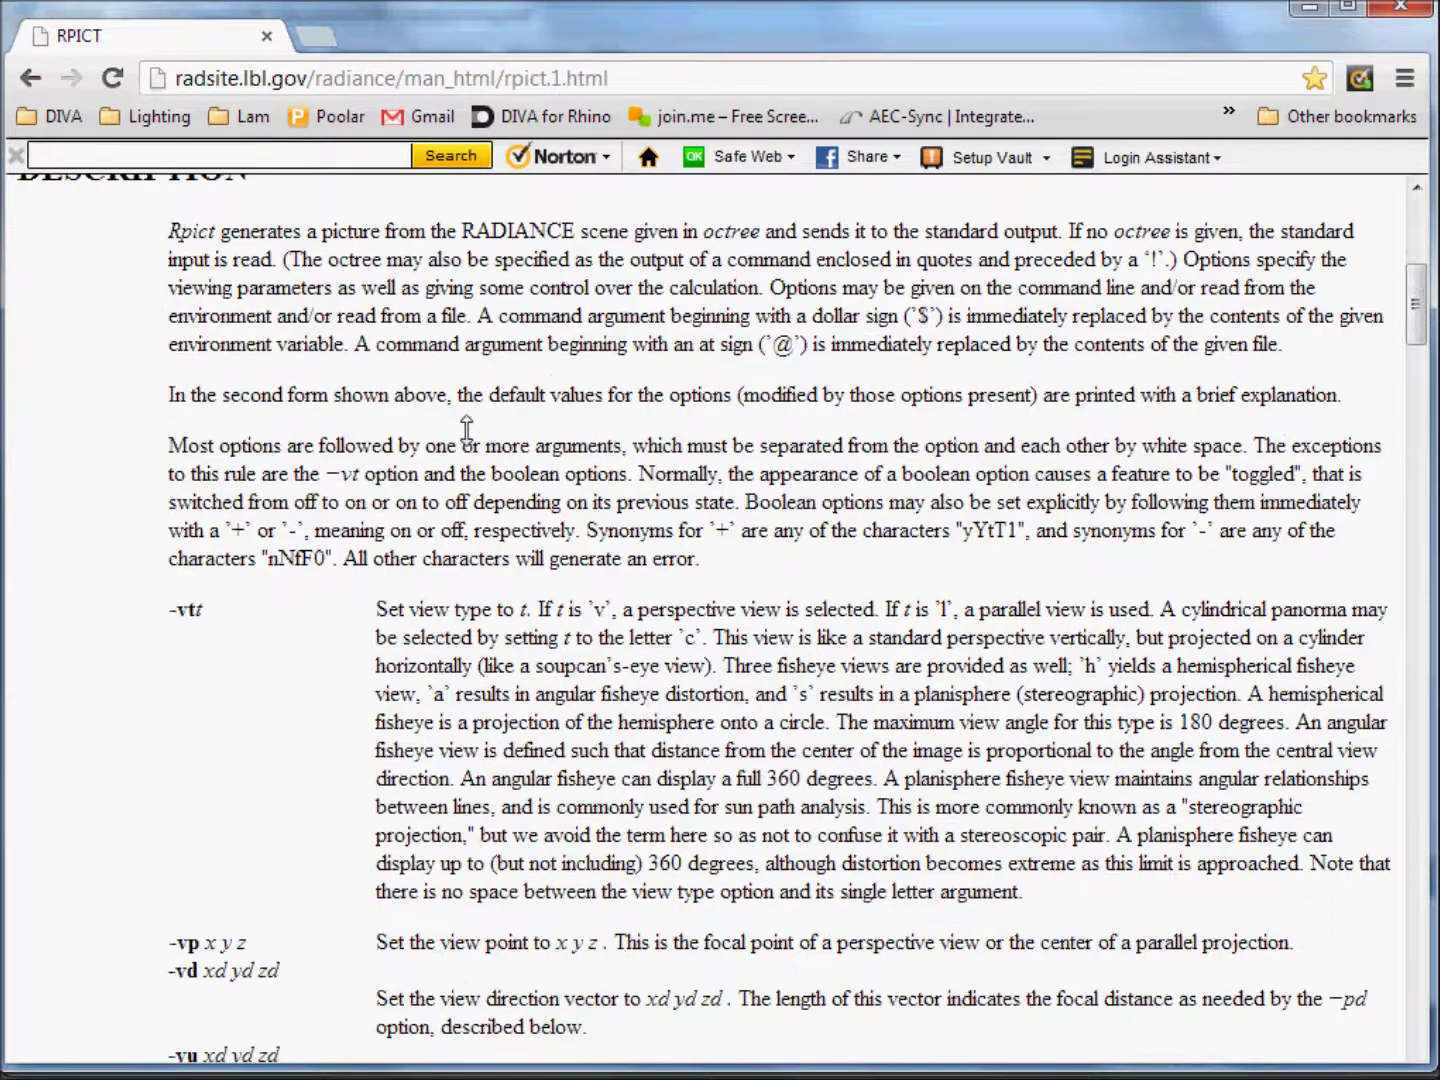
scroll(466, 437, down, 2)
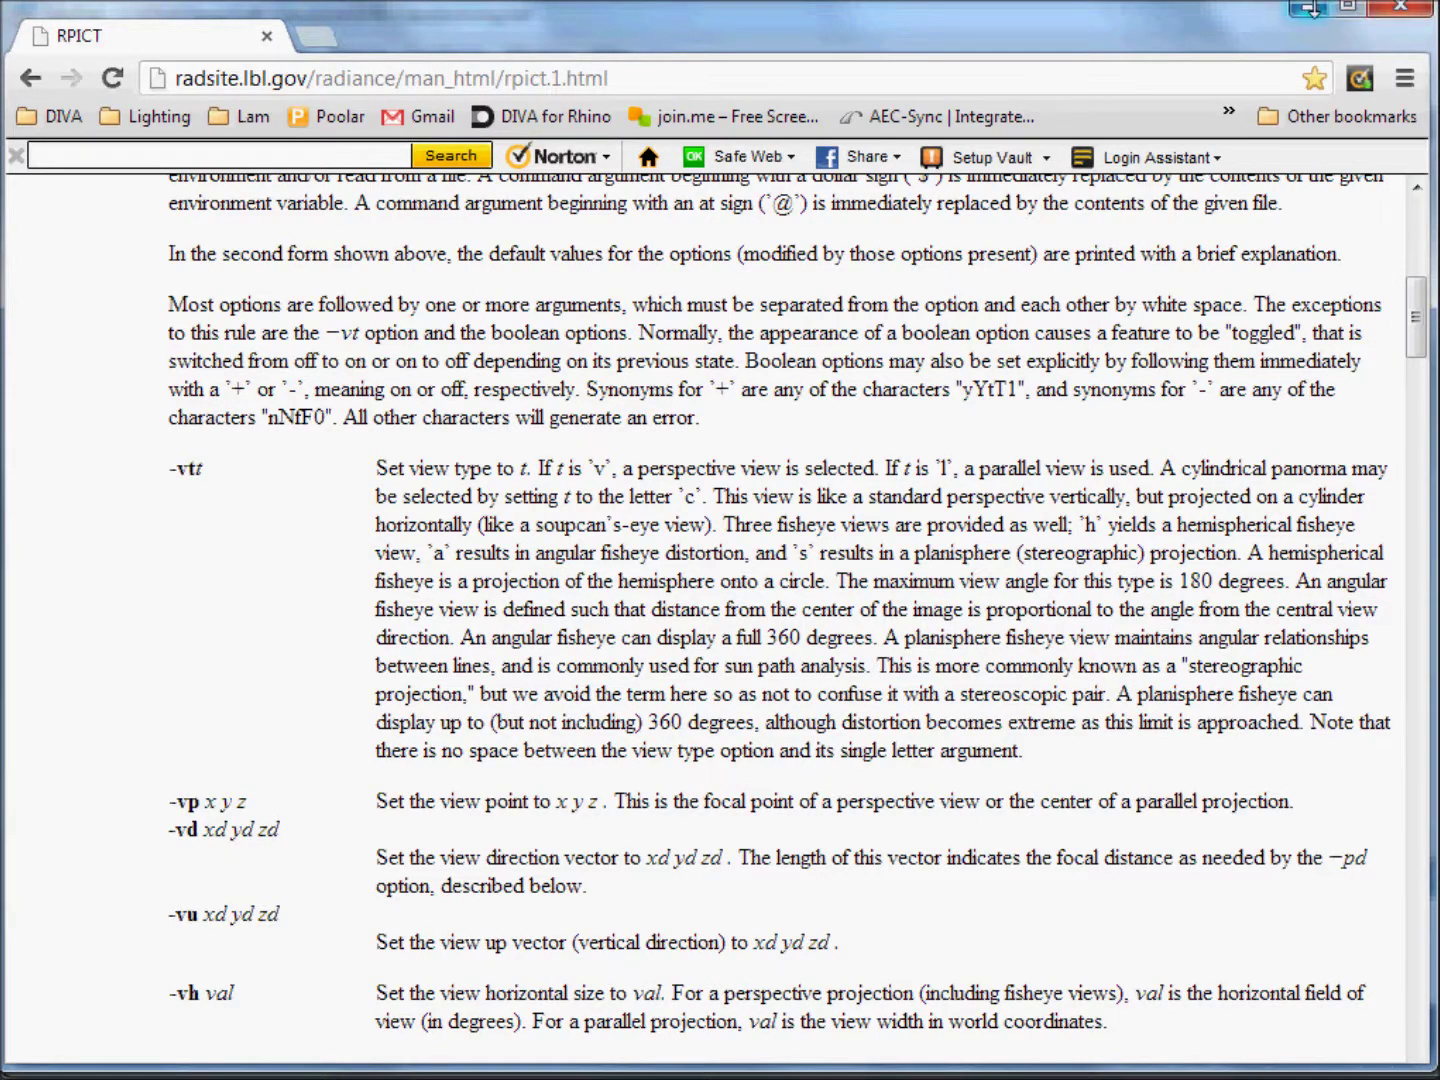
click(1398, 6)
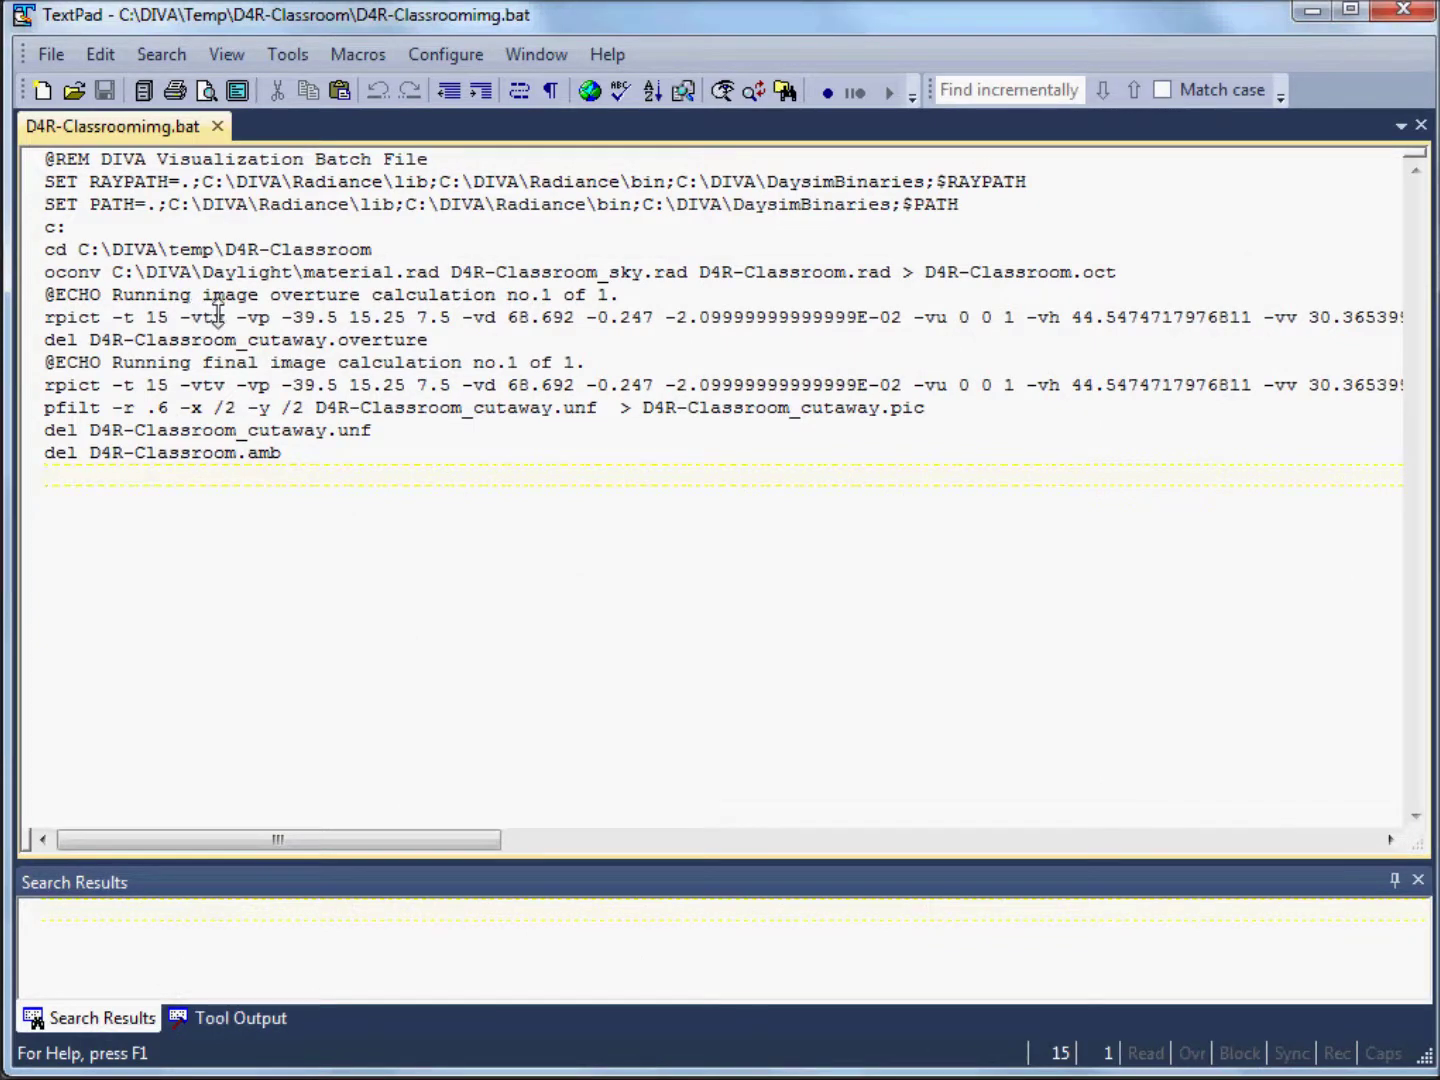
- Bring the RPICT manual back up to examine the -vt view type descriptions, and switch back to the batch file
key(alt+Tab)
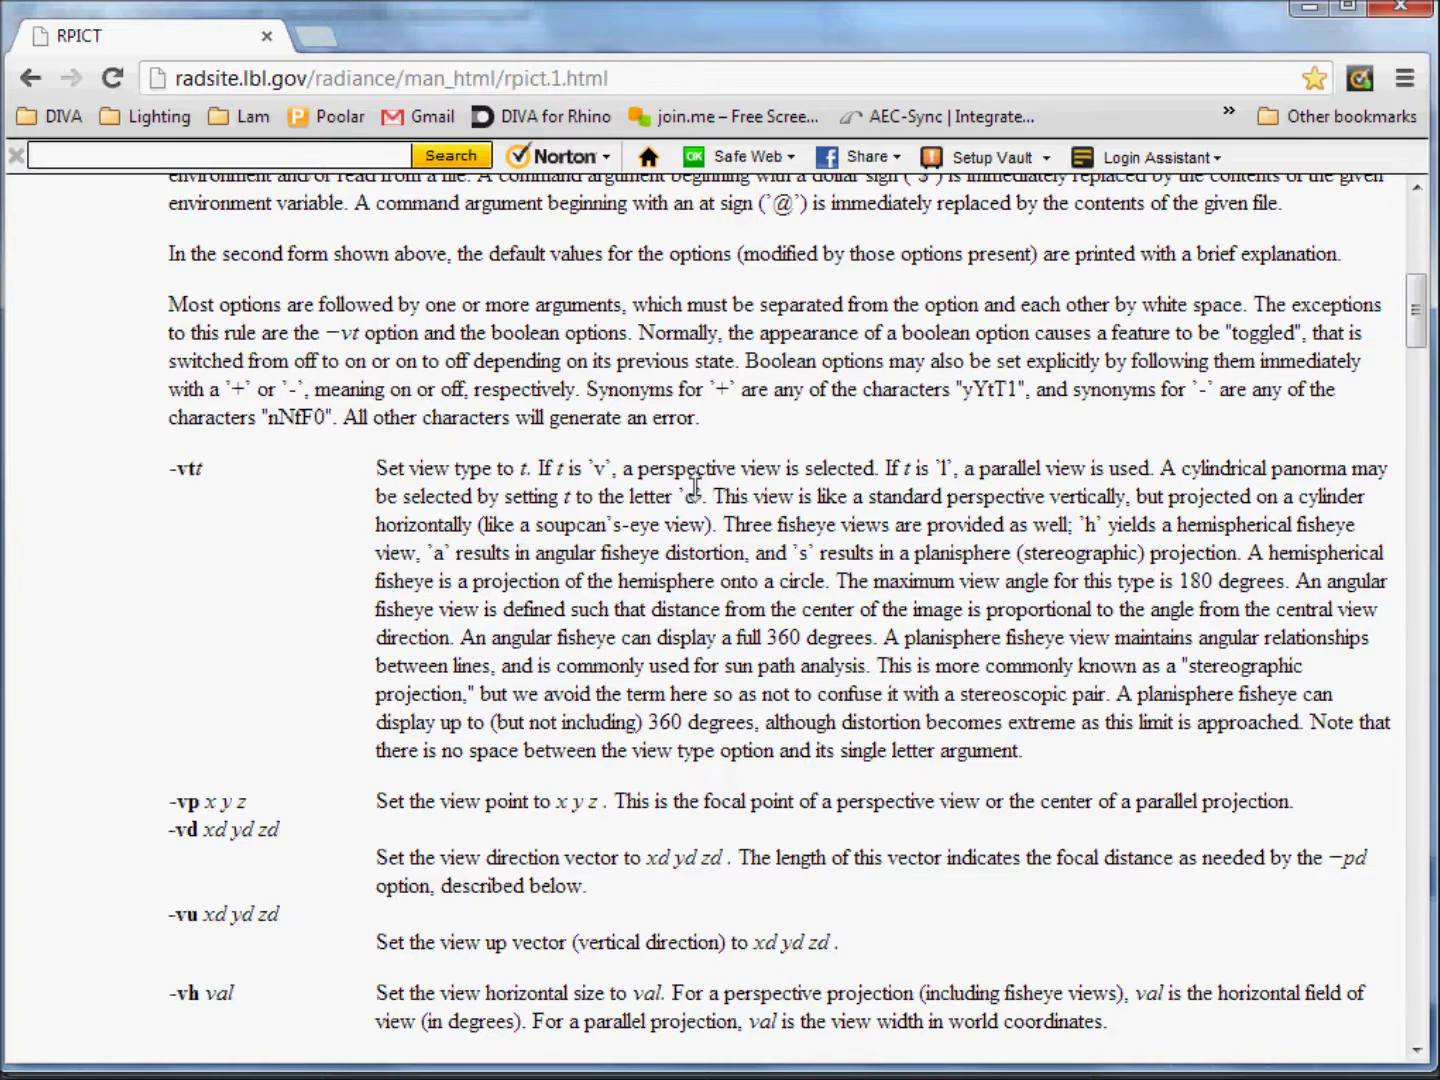
scroll(530, 718, down, 1)
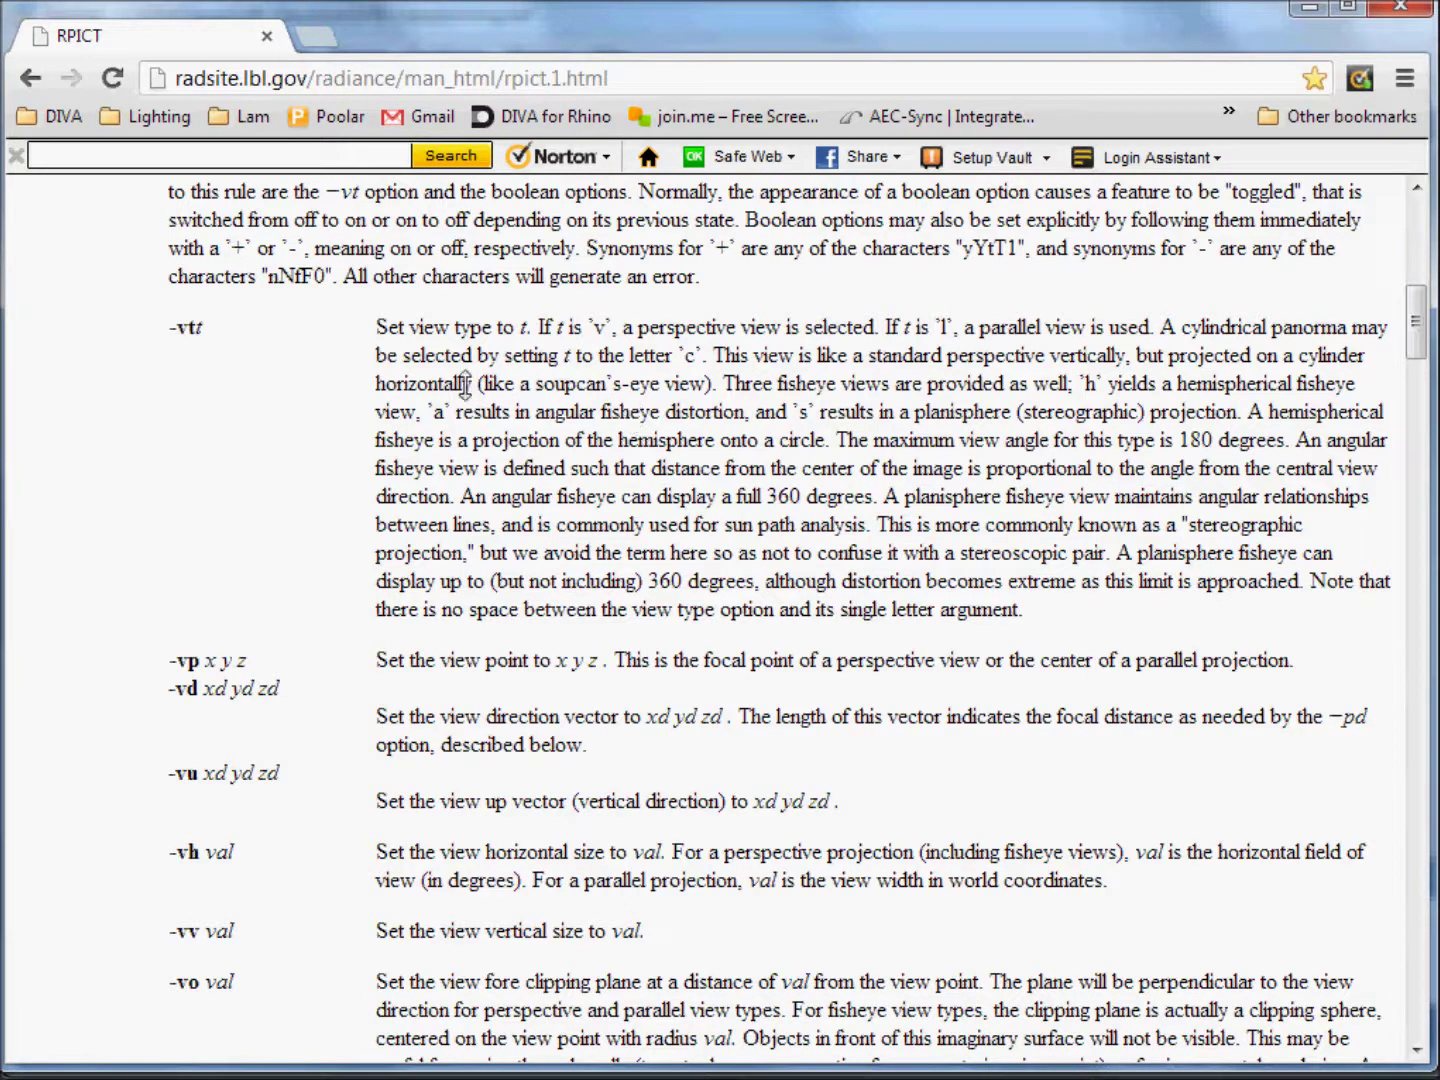
scroll(433, 383, up, 1)
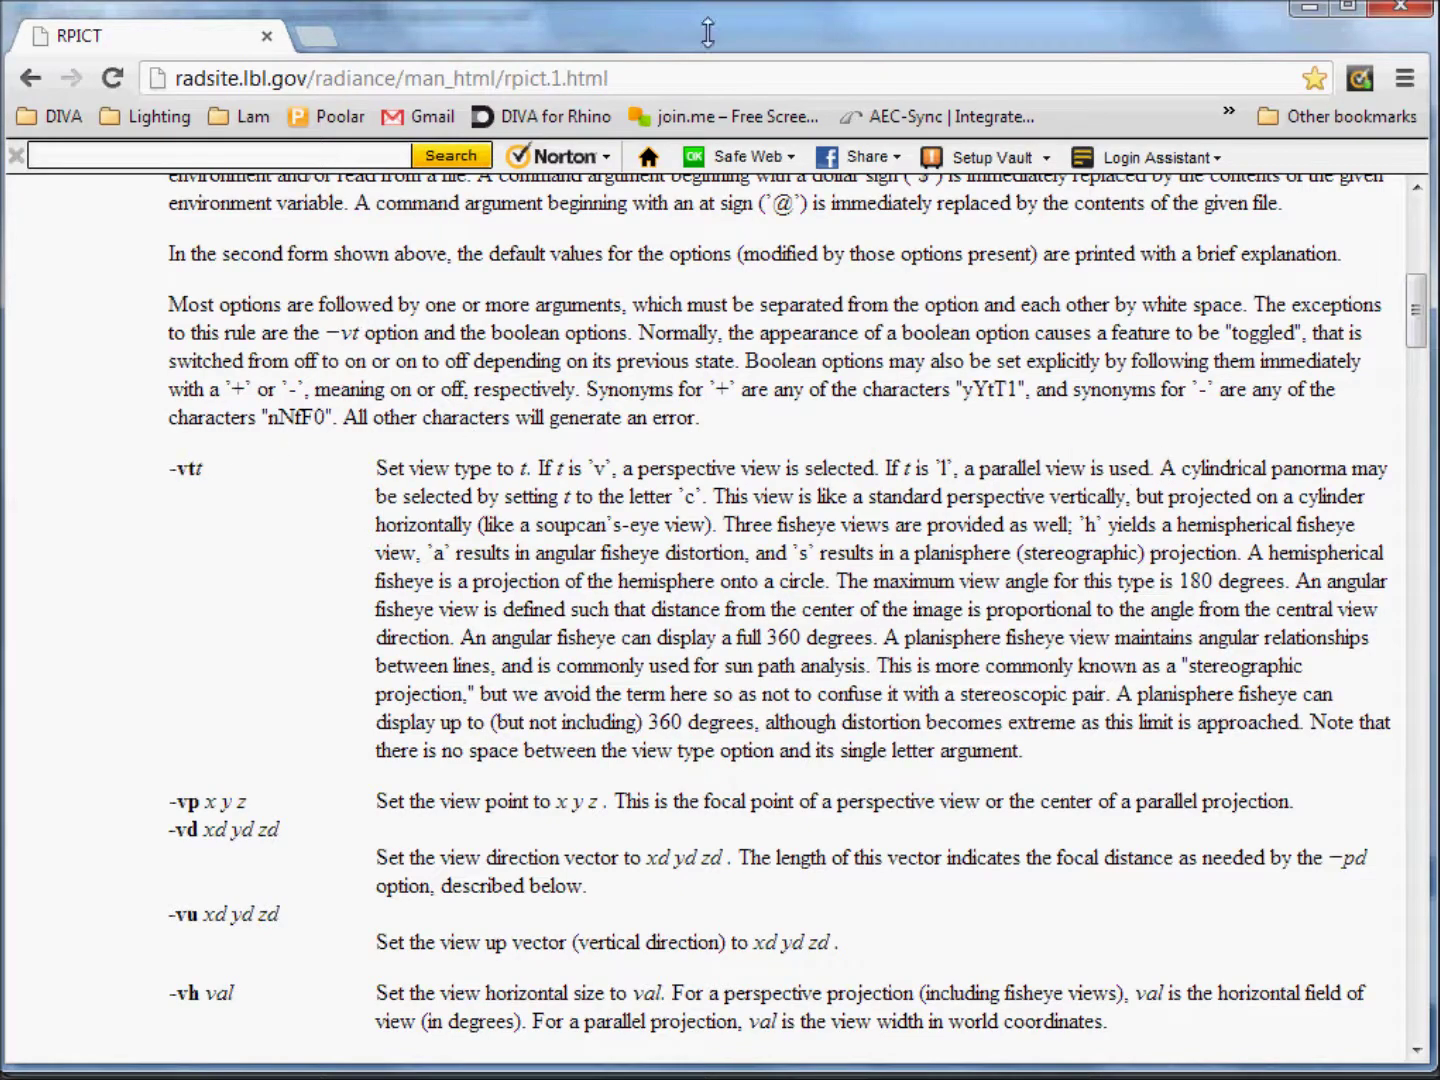
click(1311, 10)
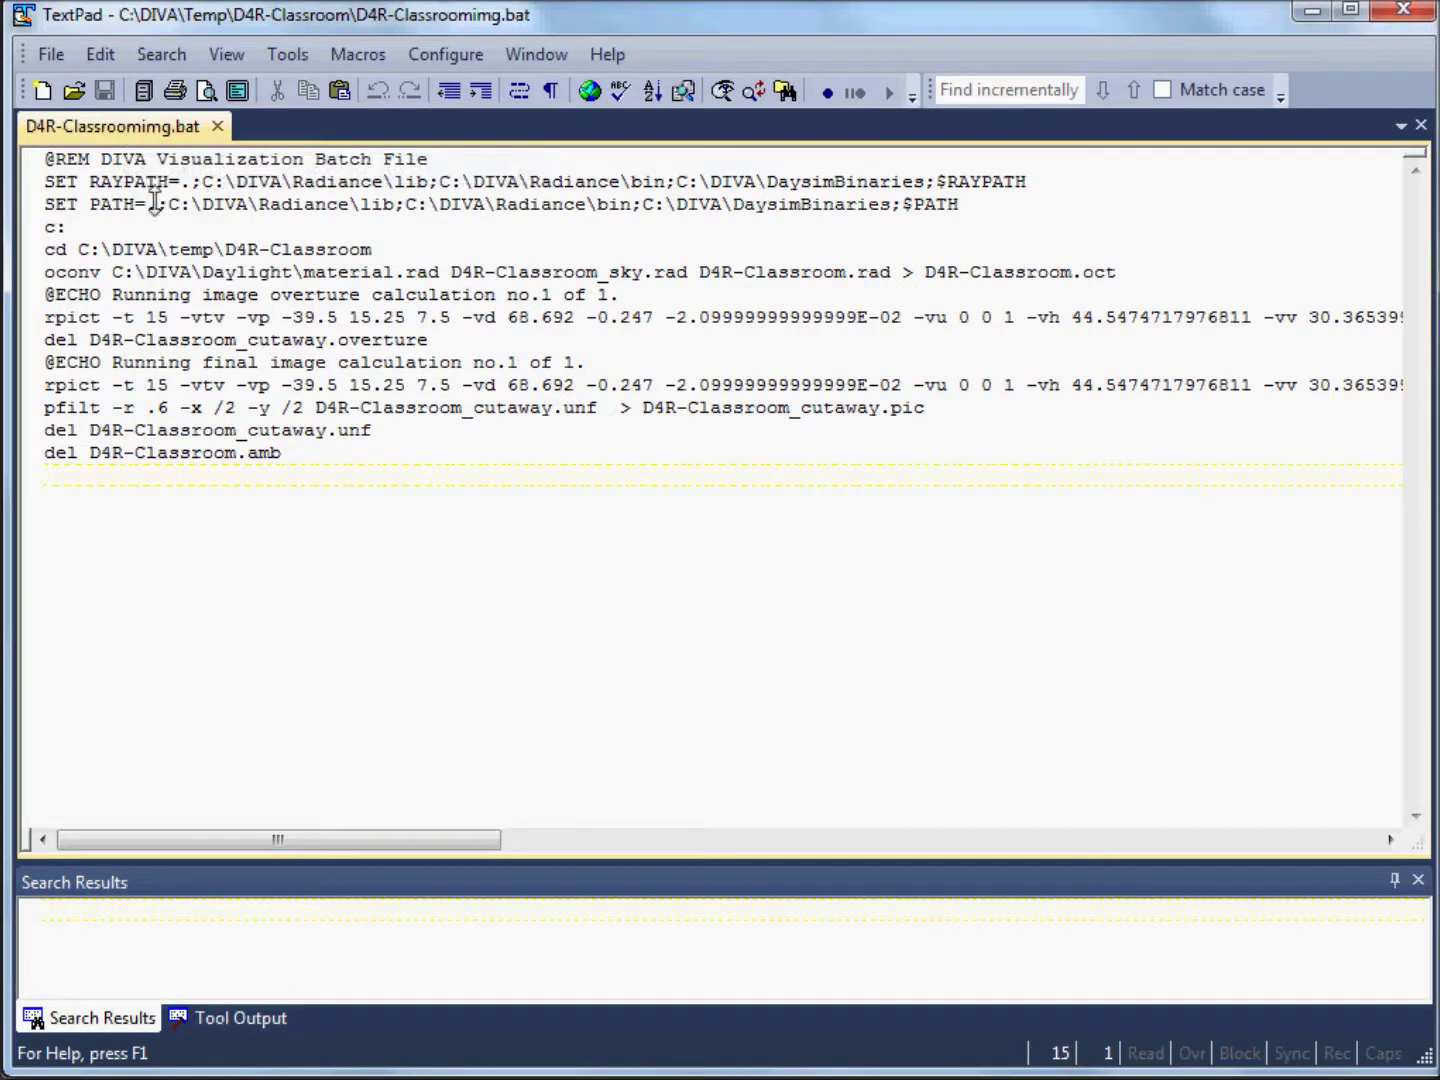
- Change the view type from perspective to parallel (-vtl) in both rpict commands of the batch file and save it
drag(212, 316, 219, 316)
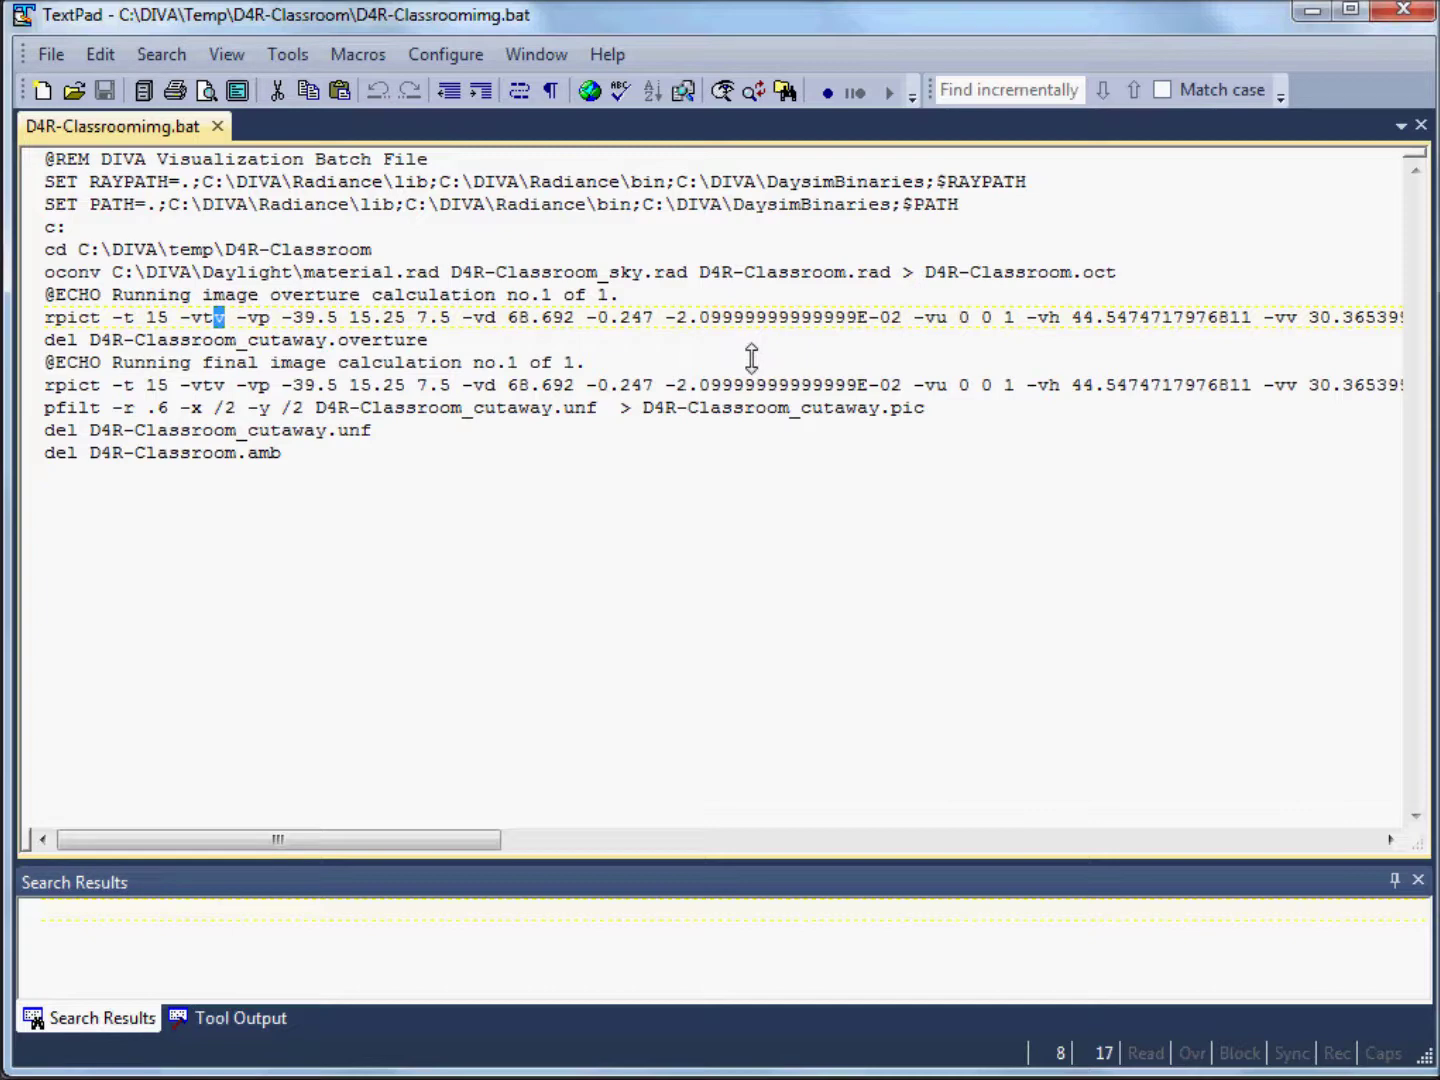
text(l)
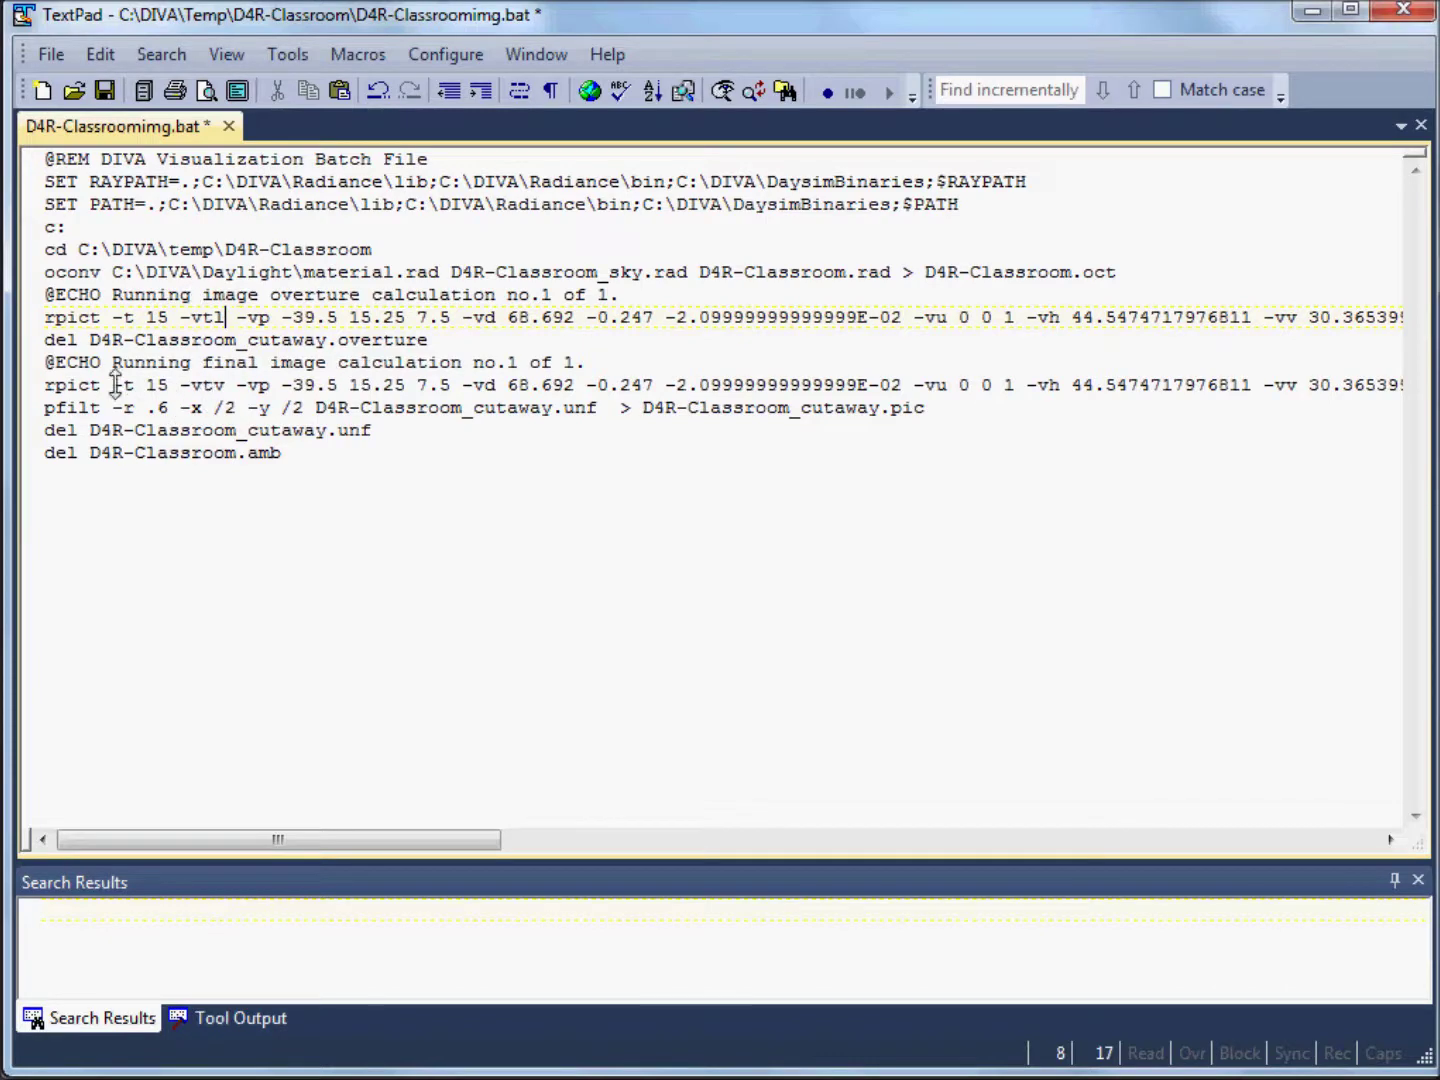
drag(213, 384, 226, 384)
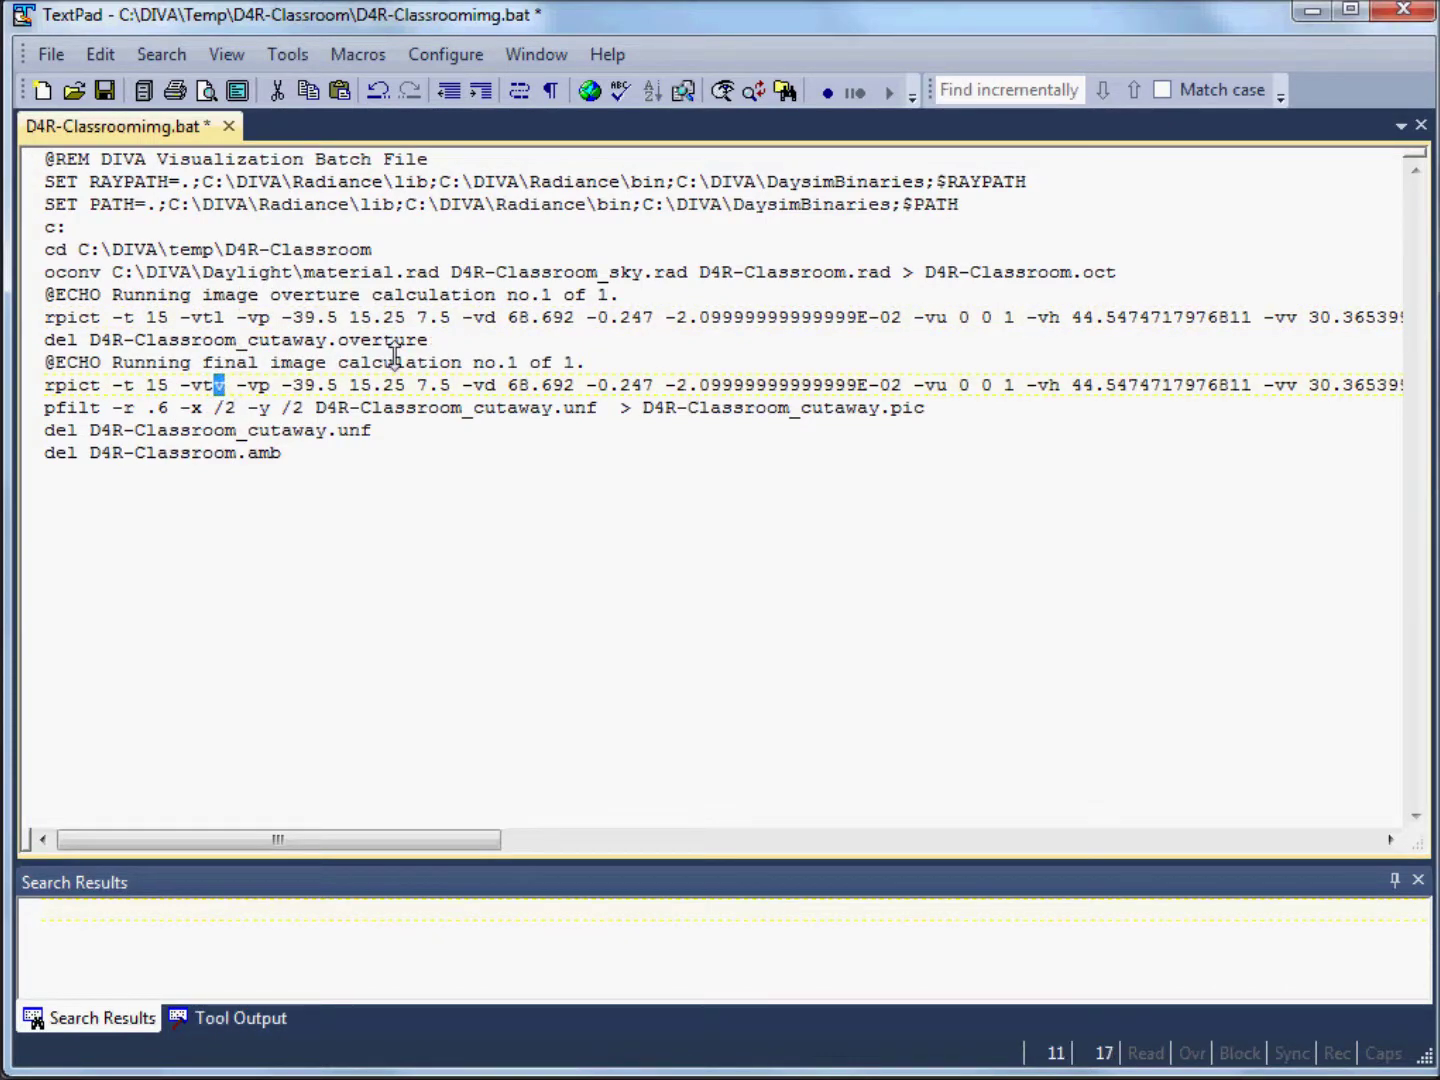
text(l)
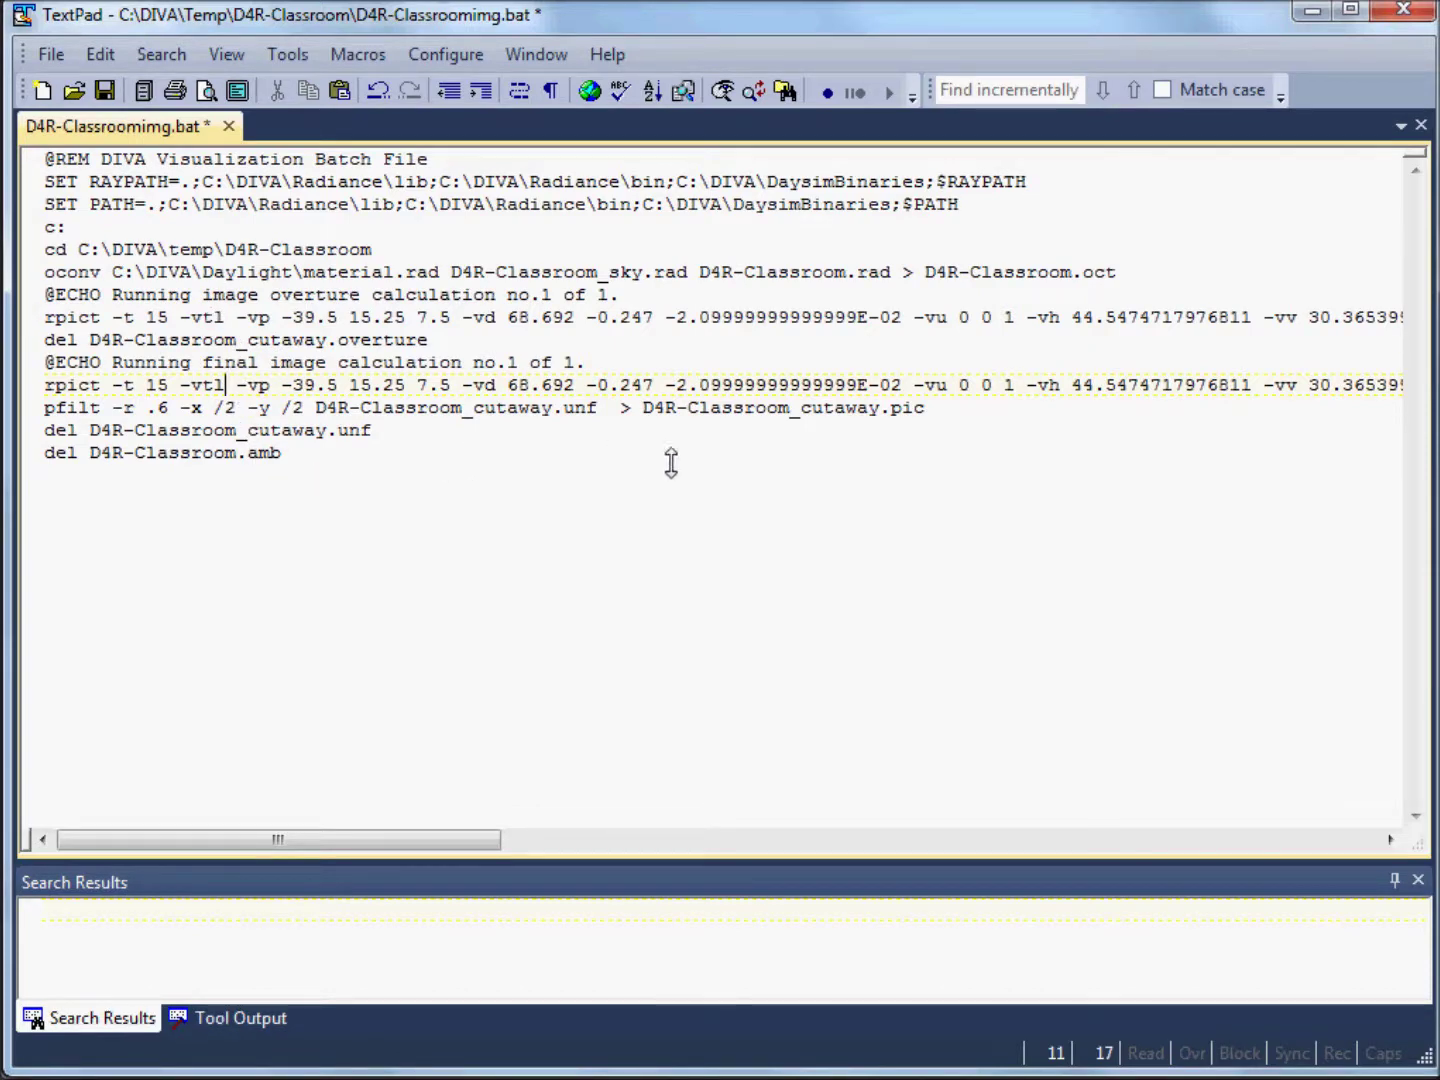
click(104, 90)
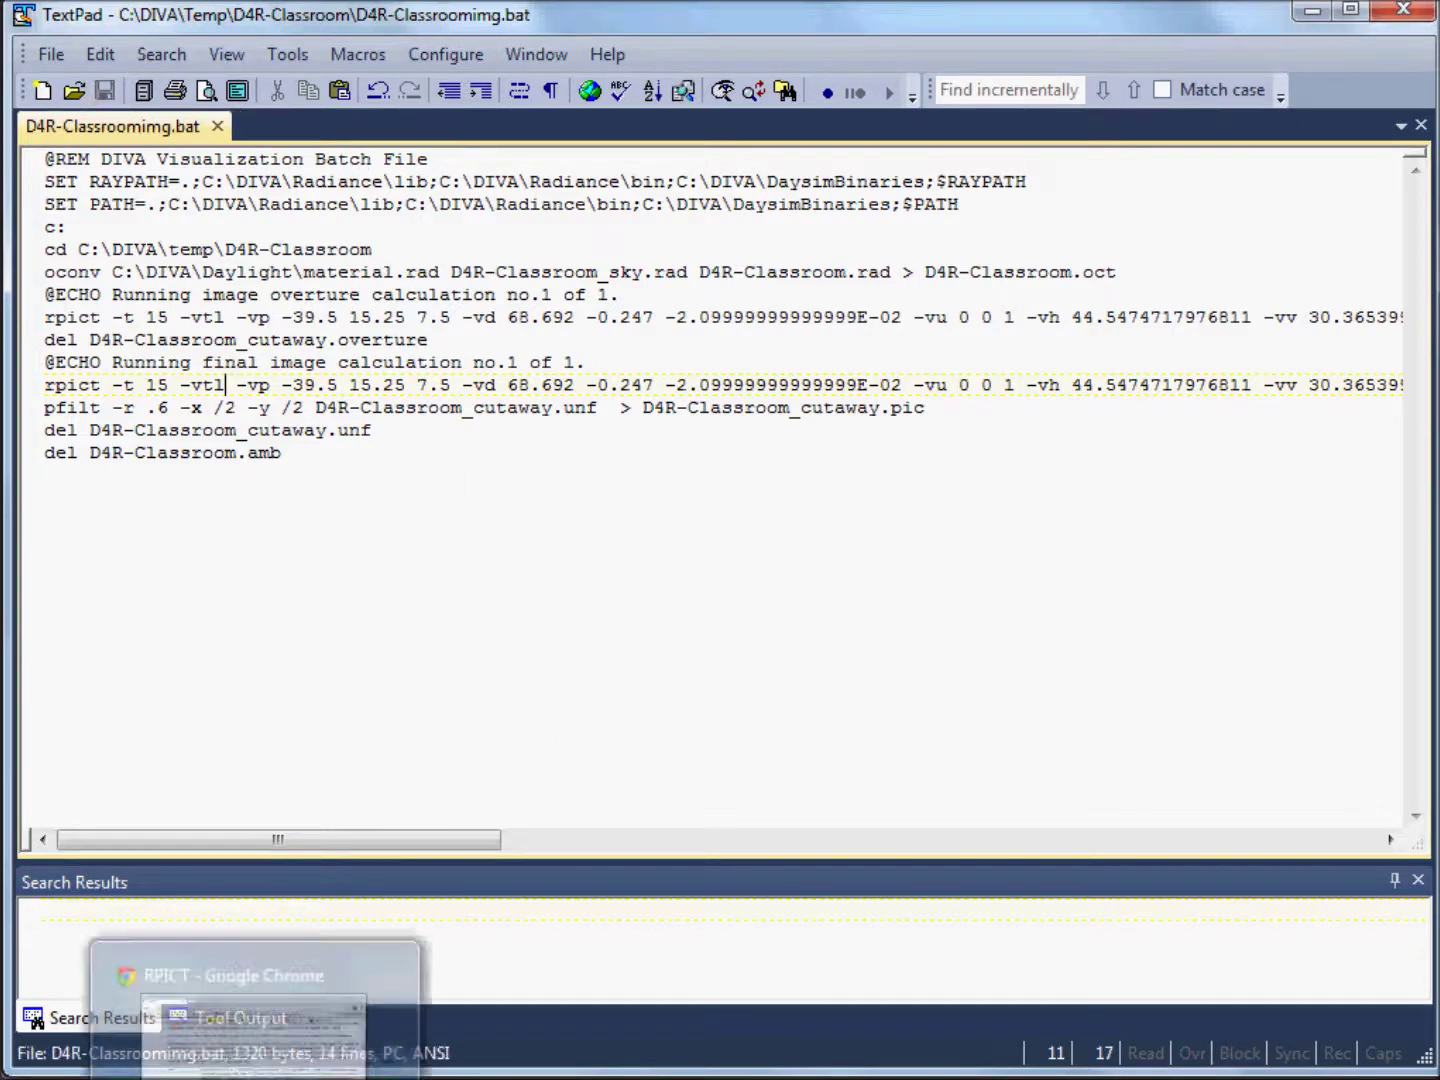
- Examine the -vh, -vv, -vo and -va option descriptions in the RPICT manual, and return to the batch file in TextPad
click(256, 985)
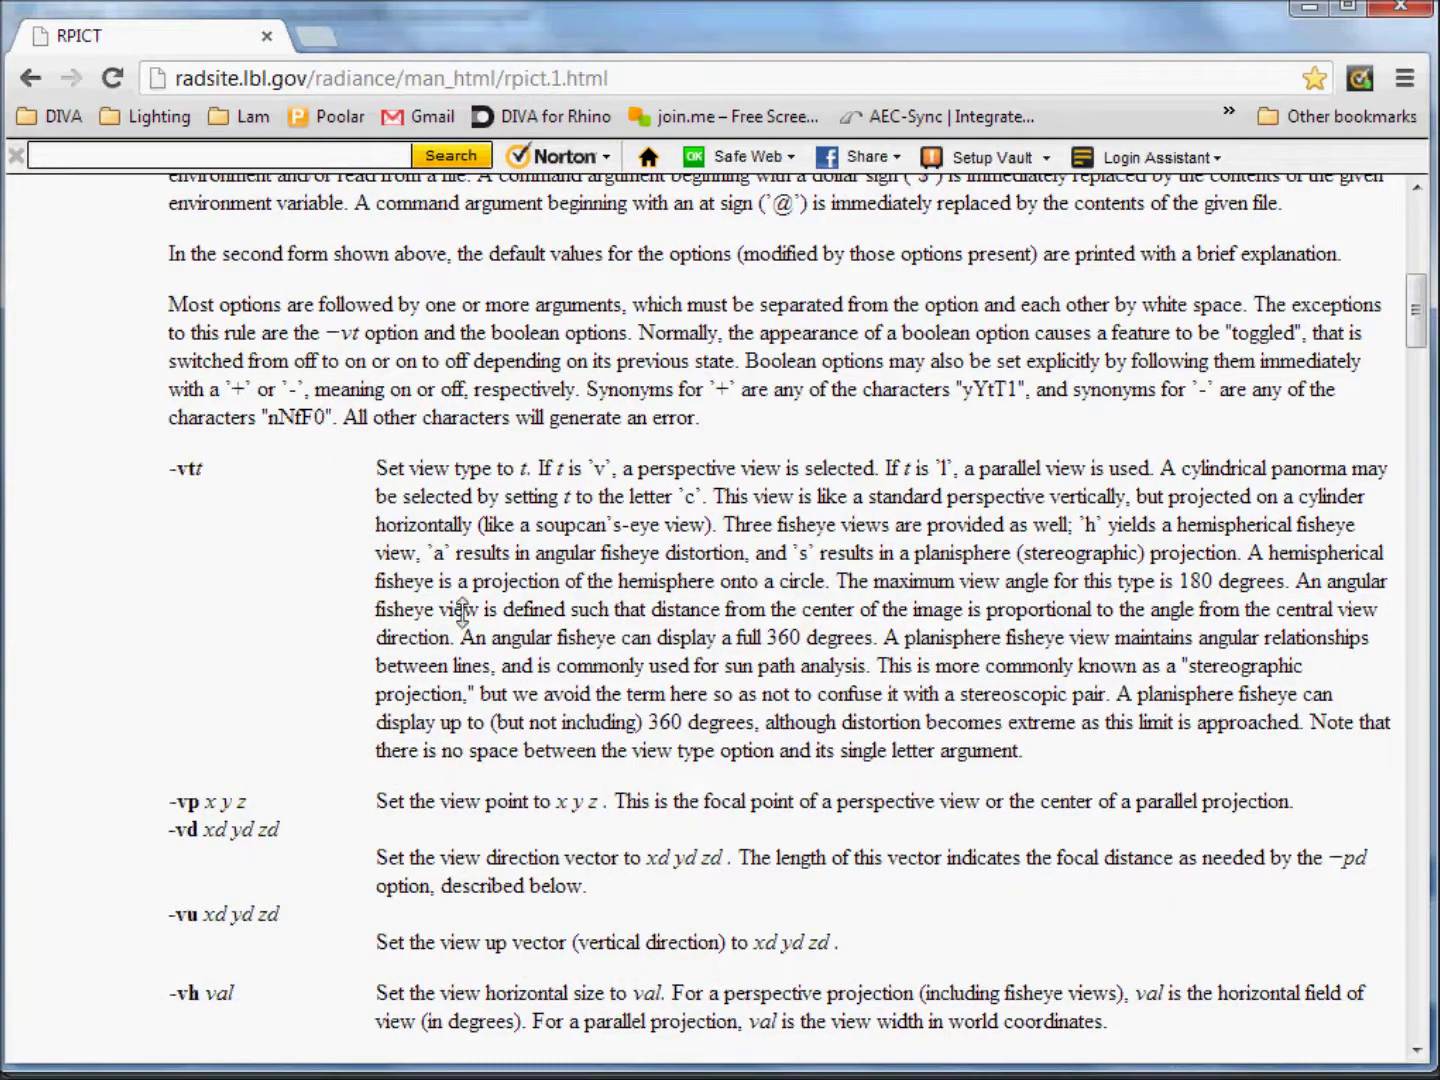
scroll(462, 612, down, 2)
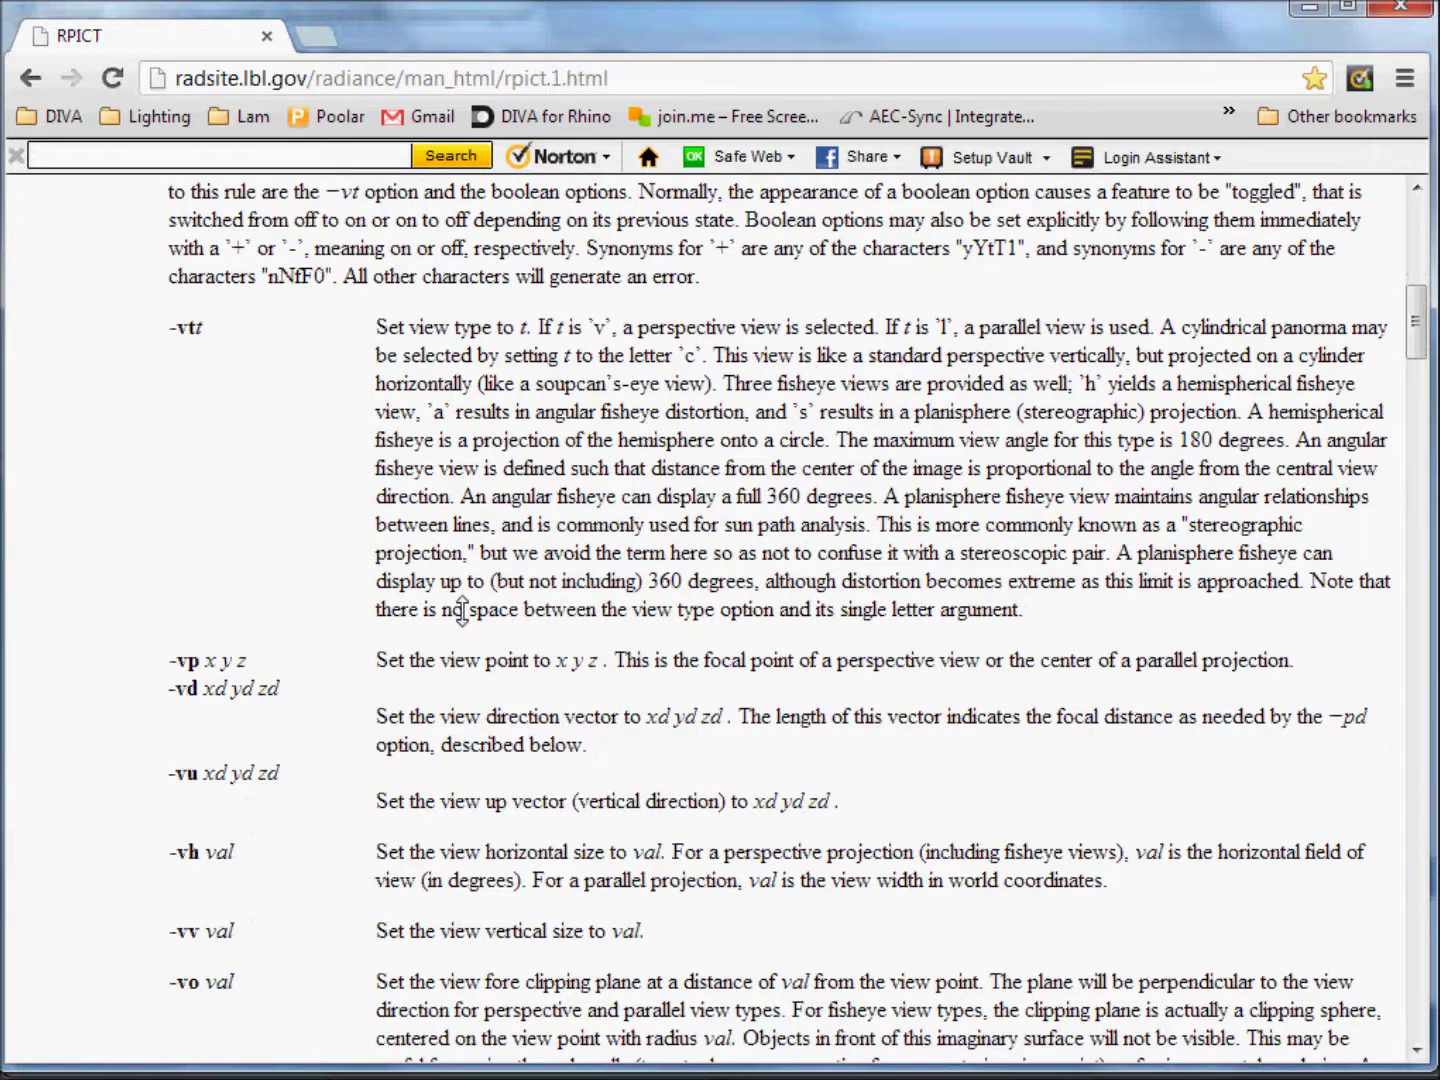
scroll(462, 612, down, 2)
click(1310, 8)
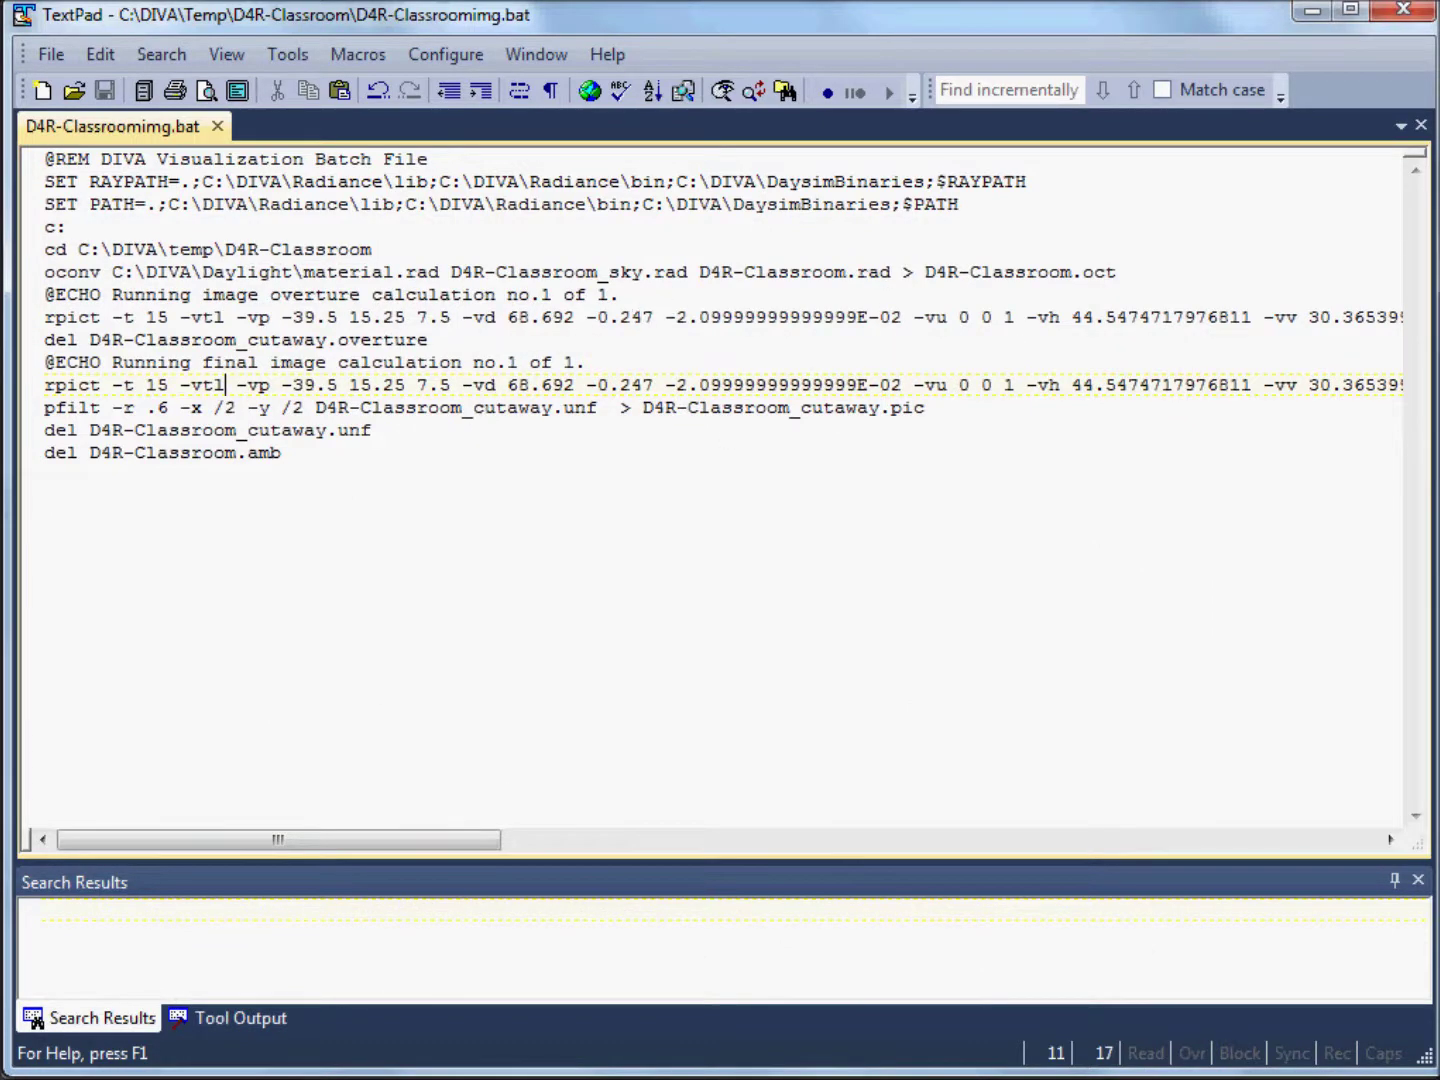
key(alt+Tab)
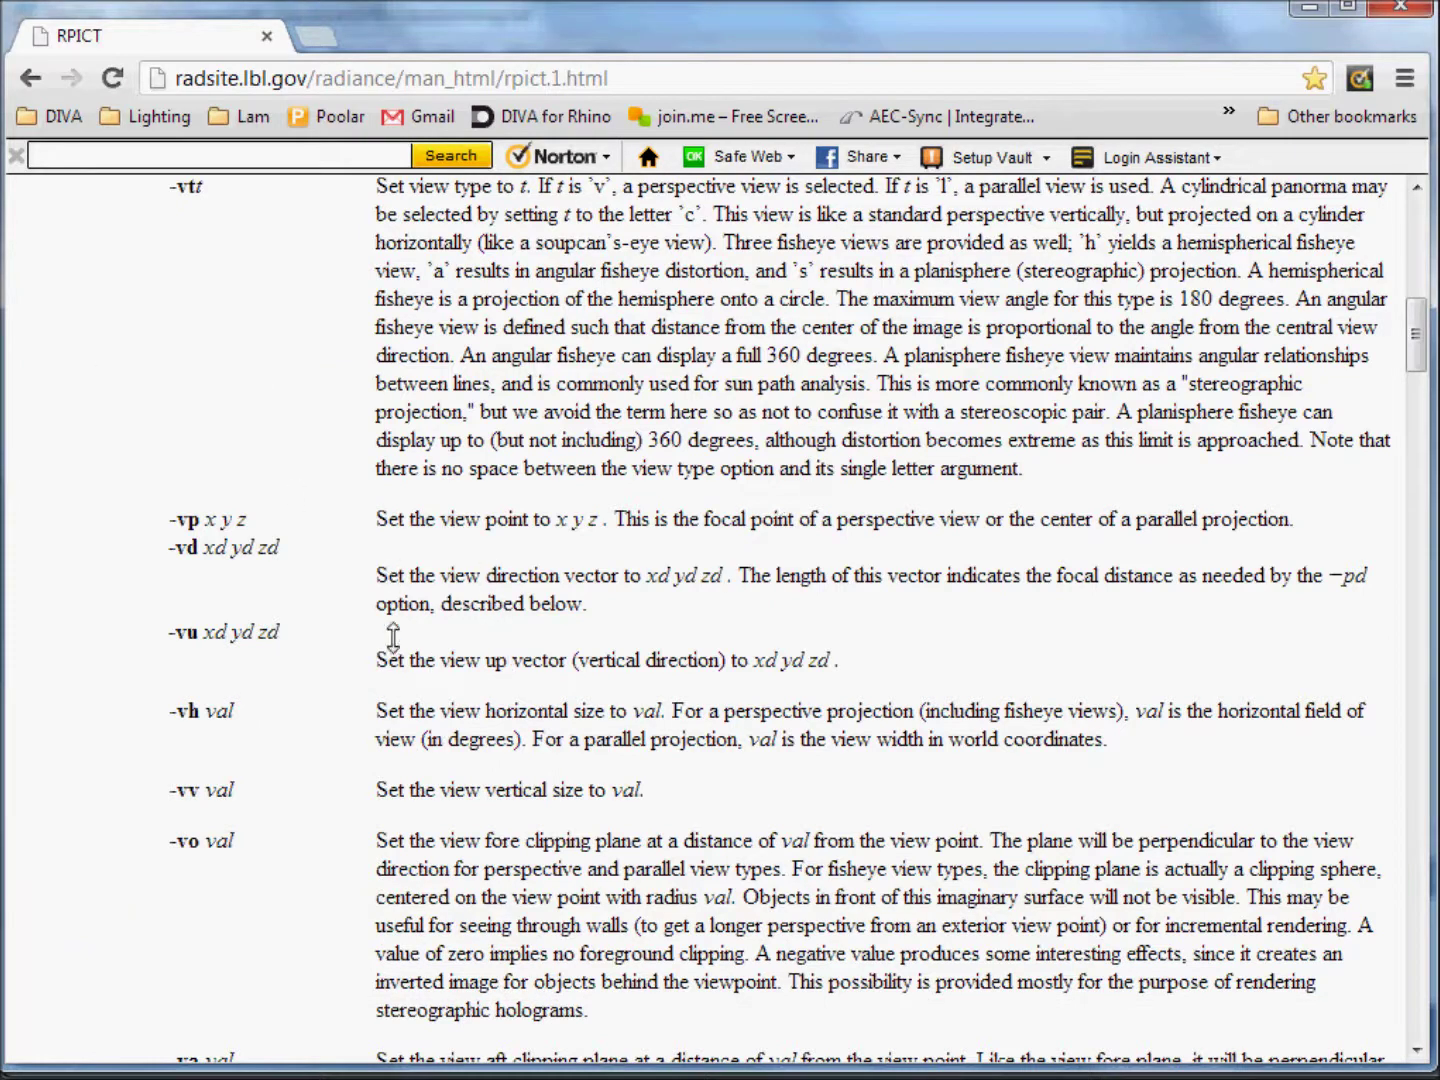
scroll(146, 739, down, 3)
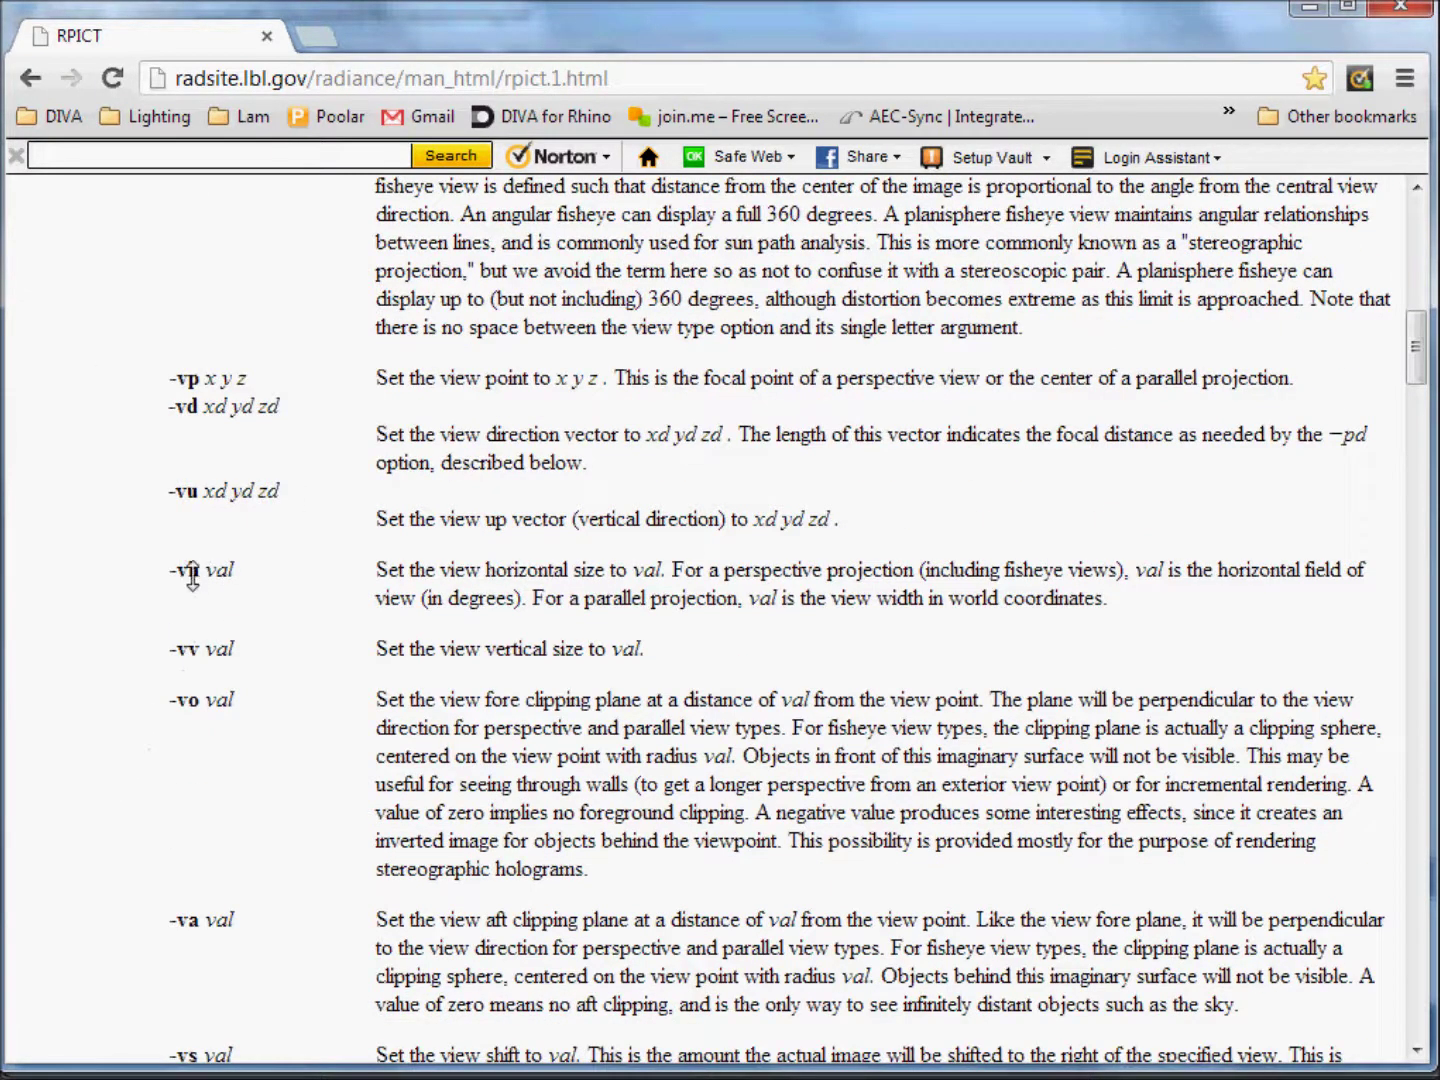
scroll(117, 592, down, 3)
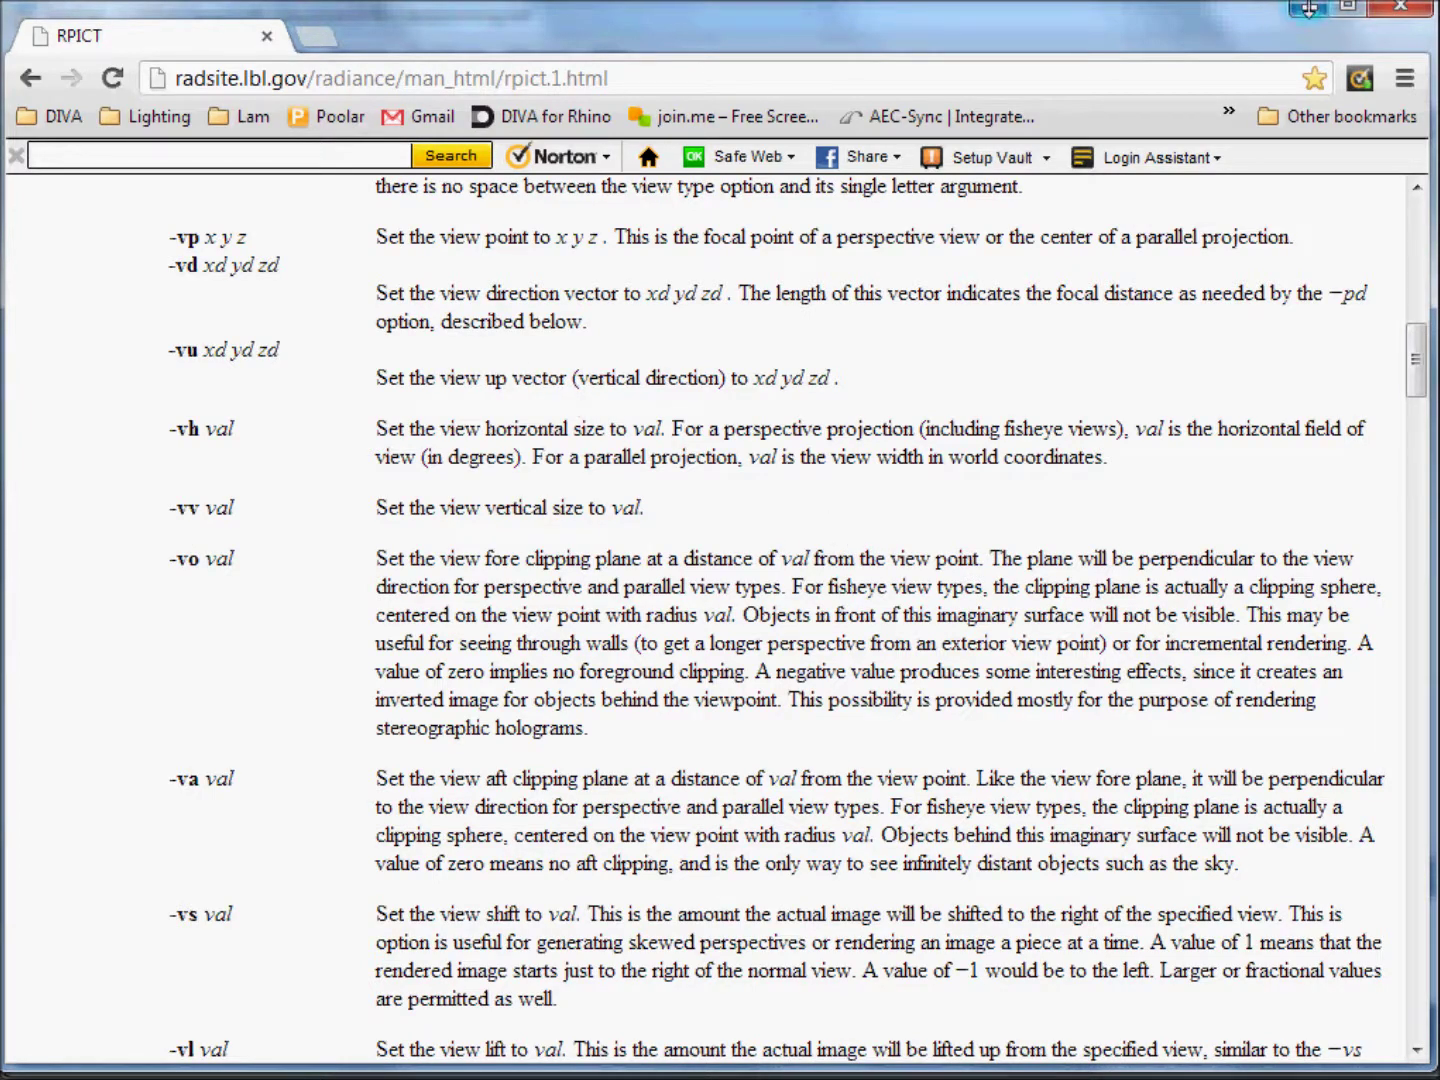
click(1308, 10)
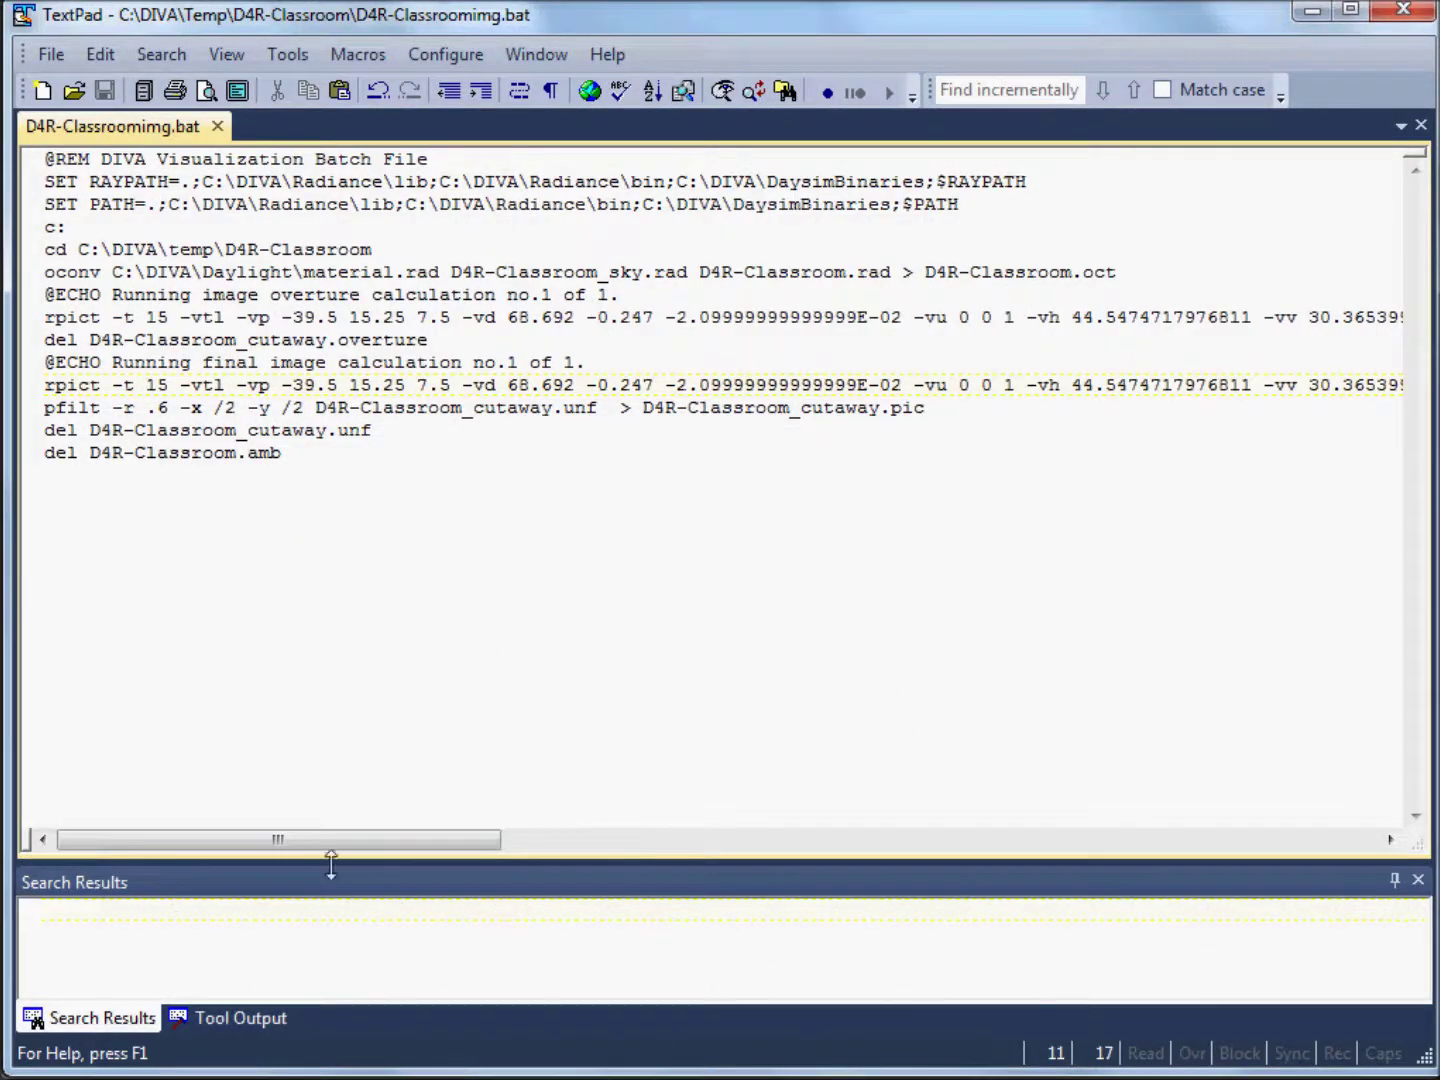
- Insert a fore clipping plane option, -vo 50, before -vs in both the overture and final rpict commands
drag(277, 841, 602, 841)
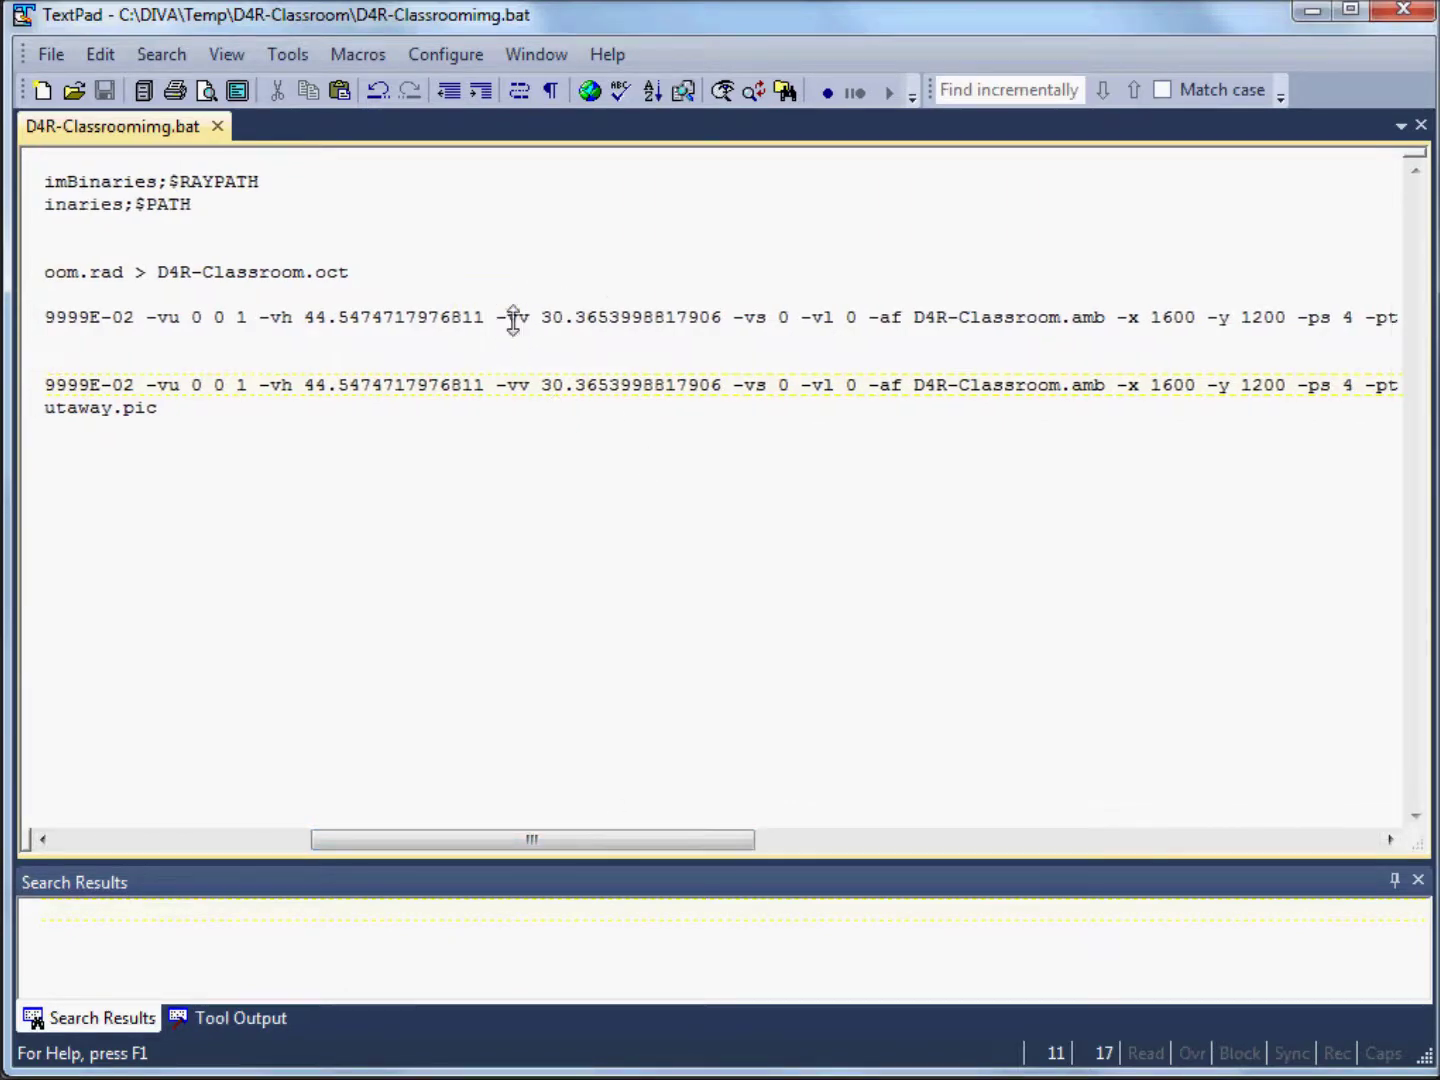
click(735, 318)
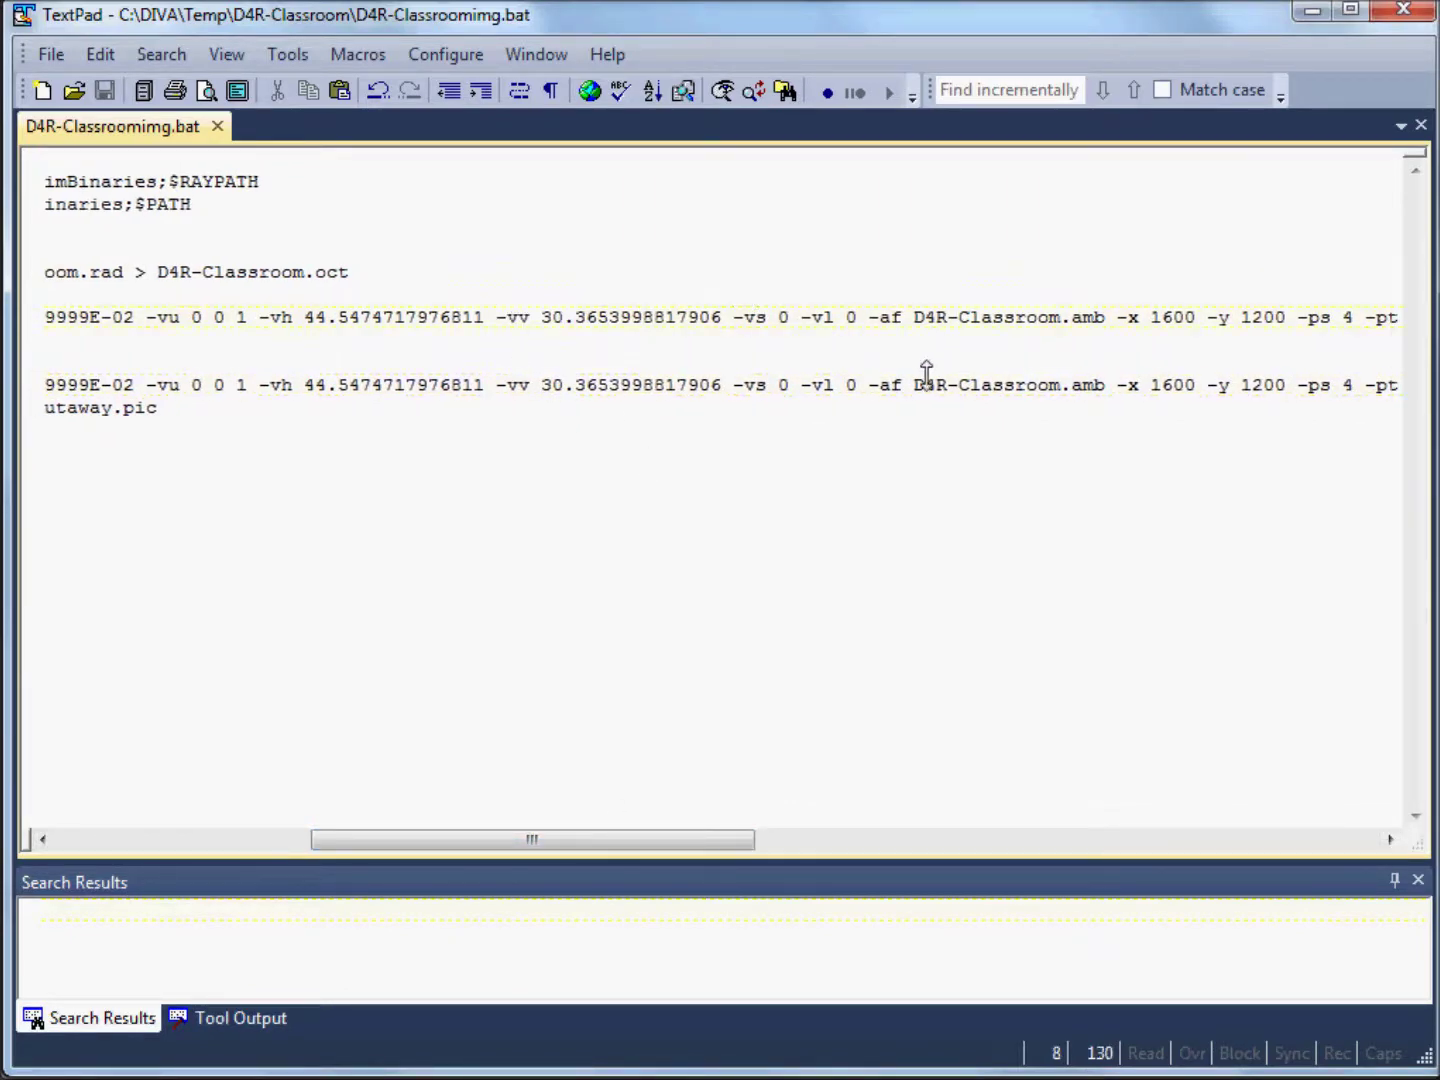
text(-vo)
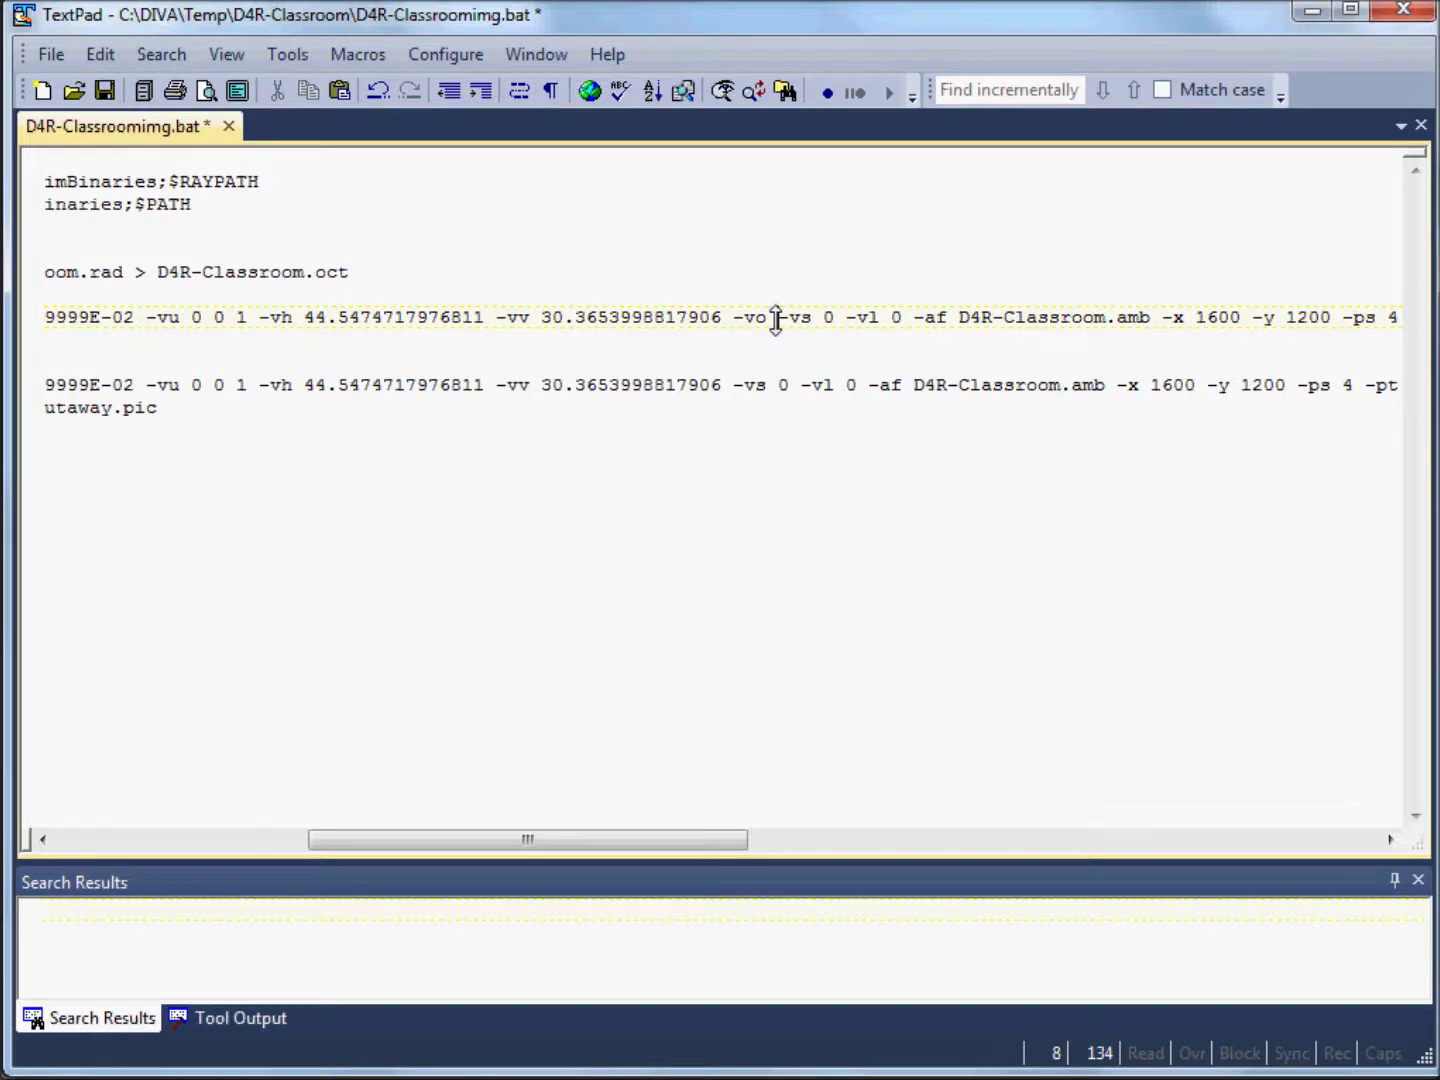
text(50)
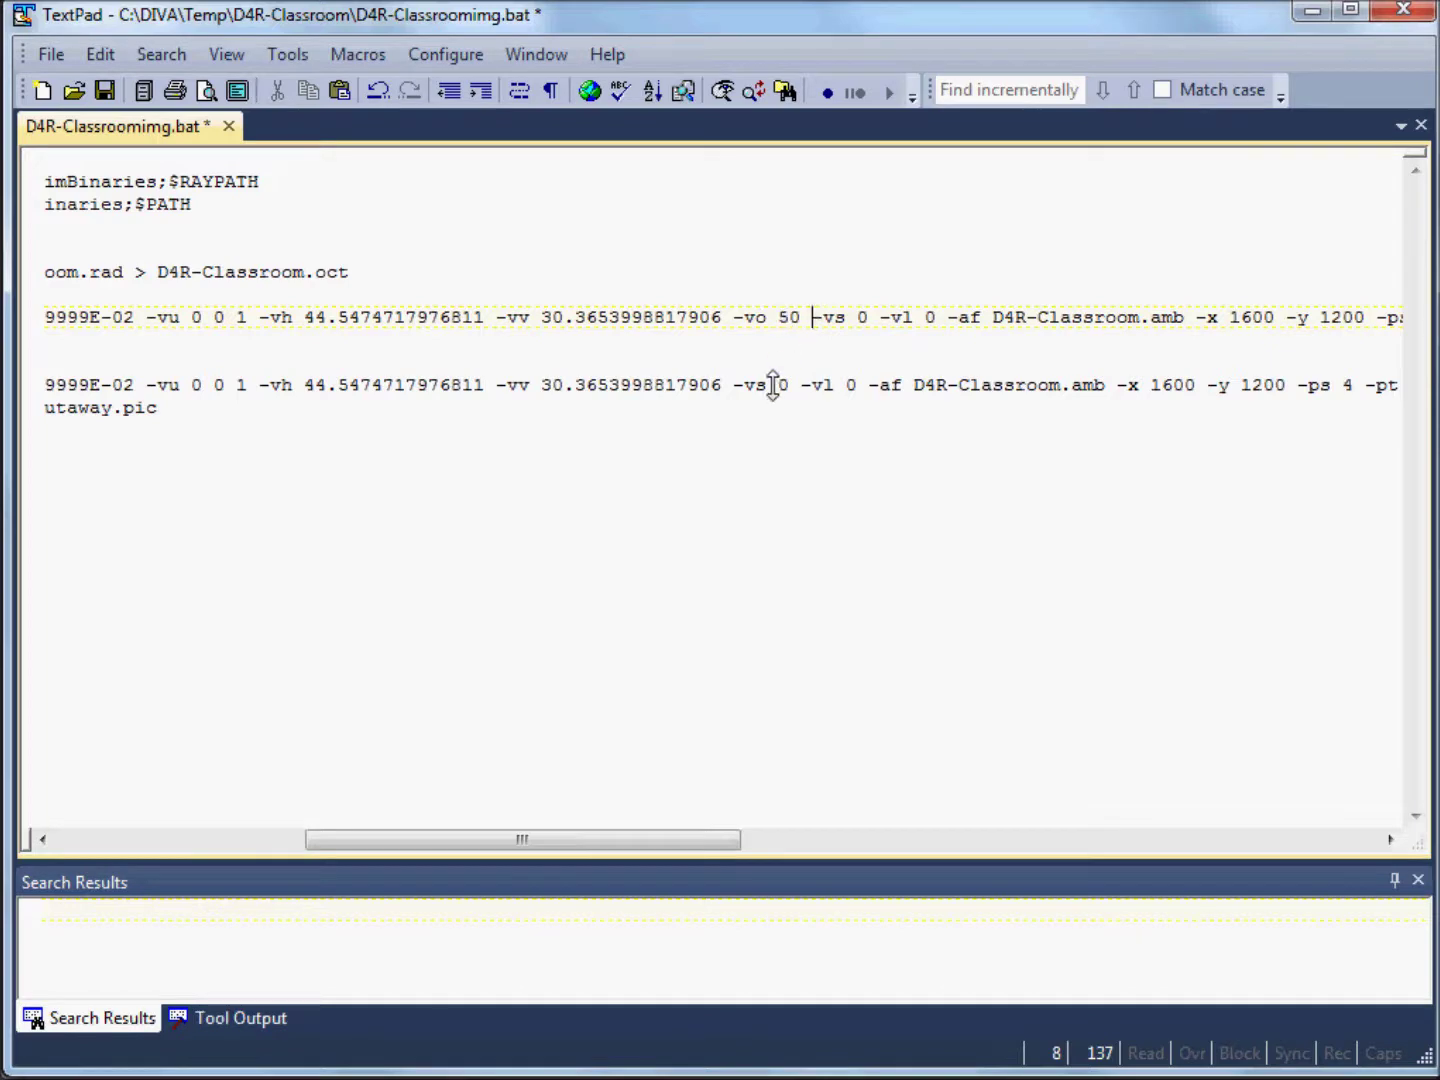
click(734, 385)
text(-)
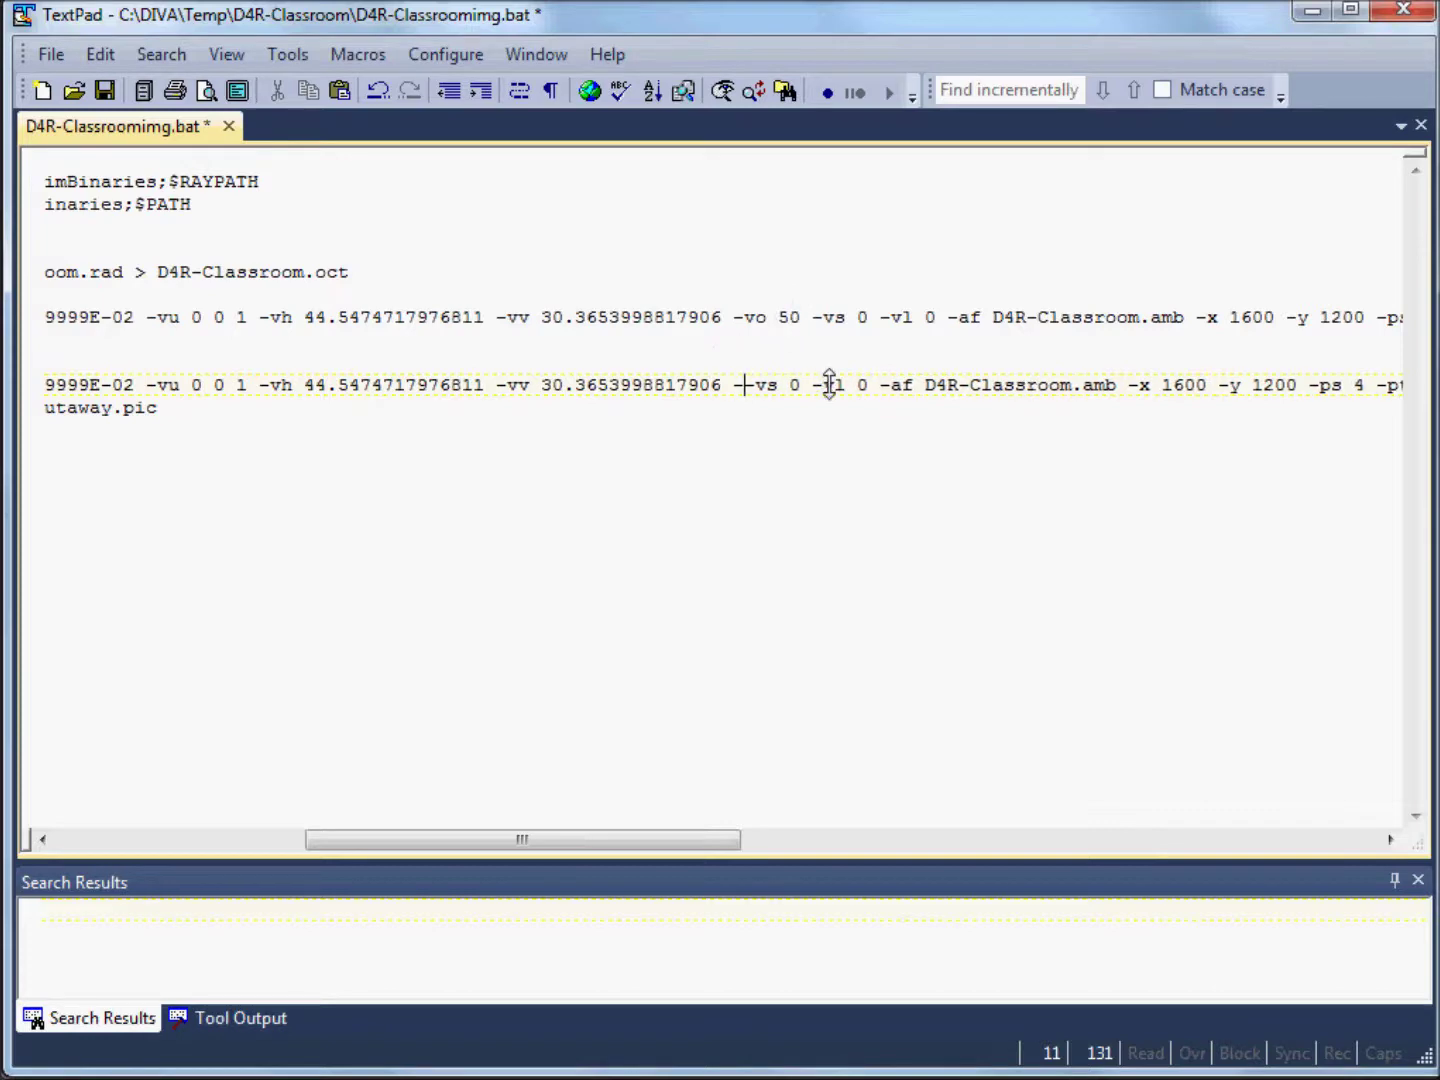
text(vo )
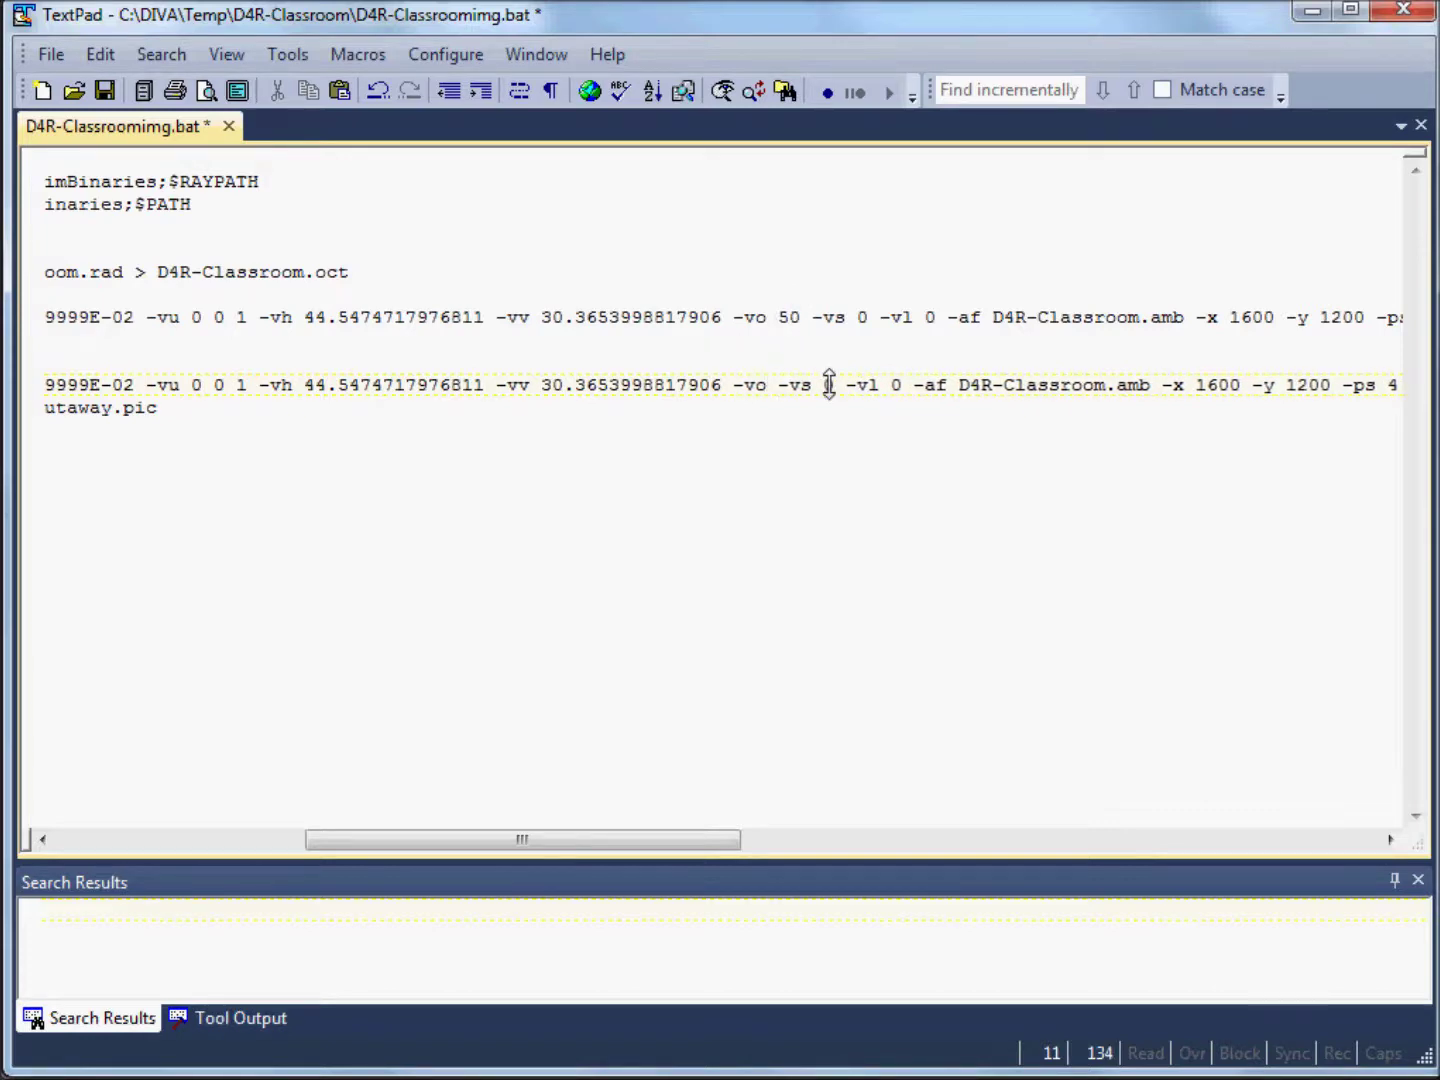
text(50)
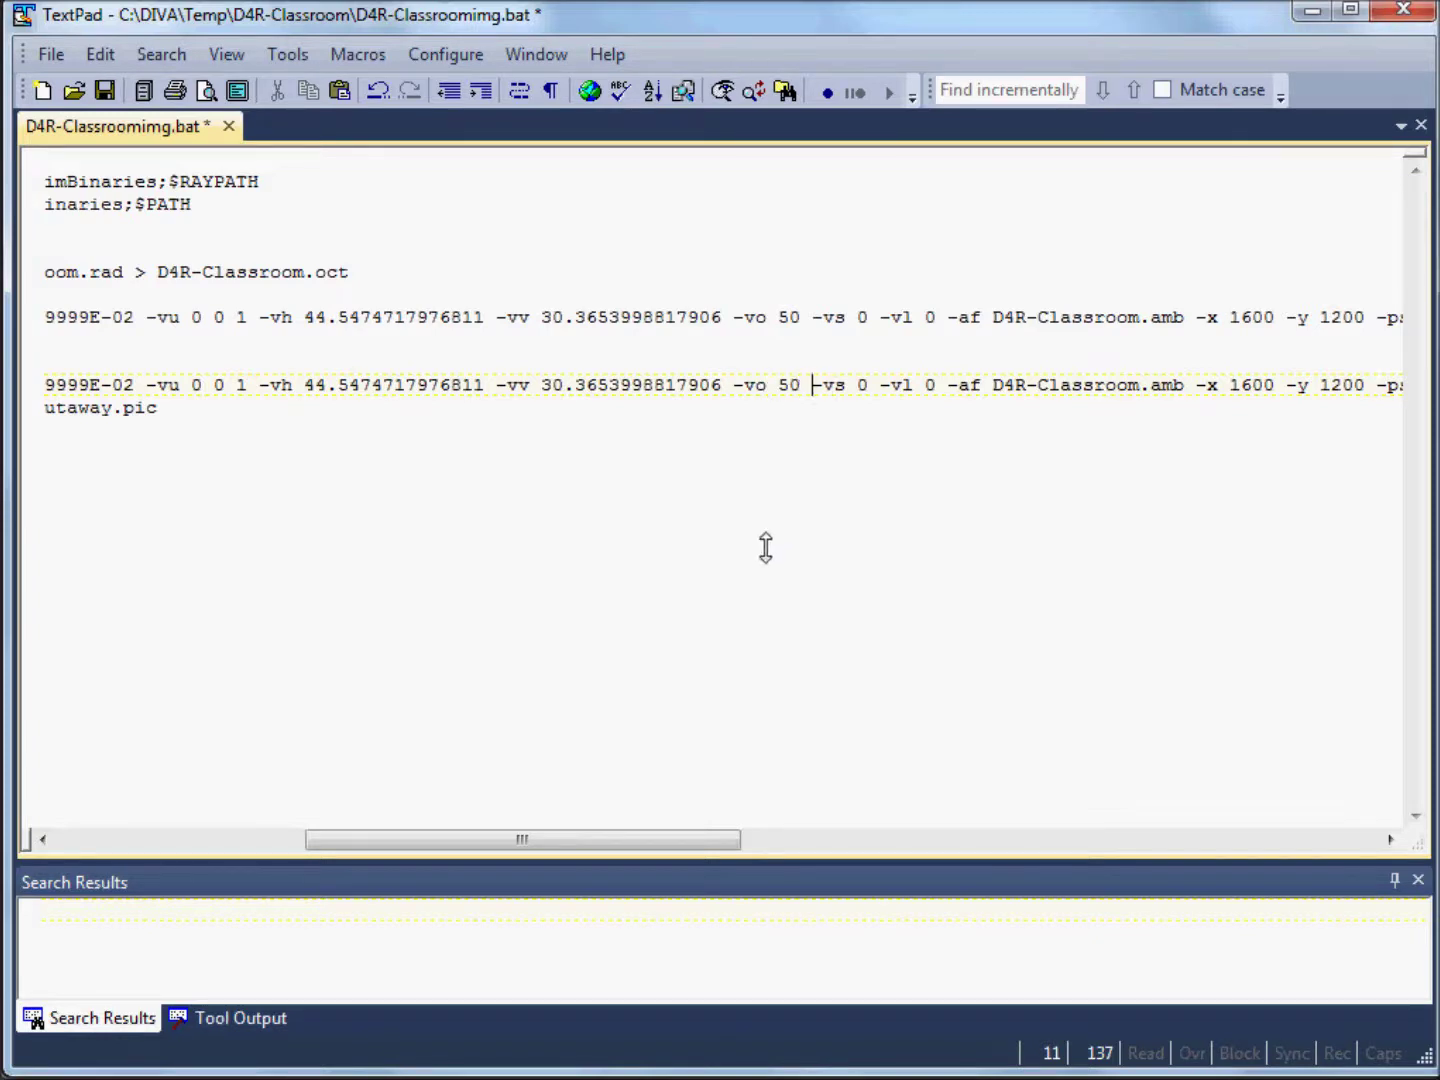
- Save the edited batch file and run D4R-Classroomimg from the D4R-Classroom folder in Windows Explorer
click(103, 90)
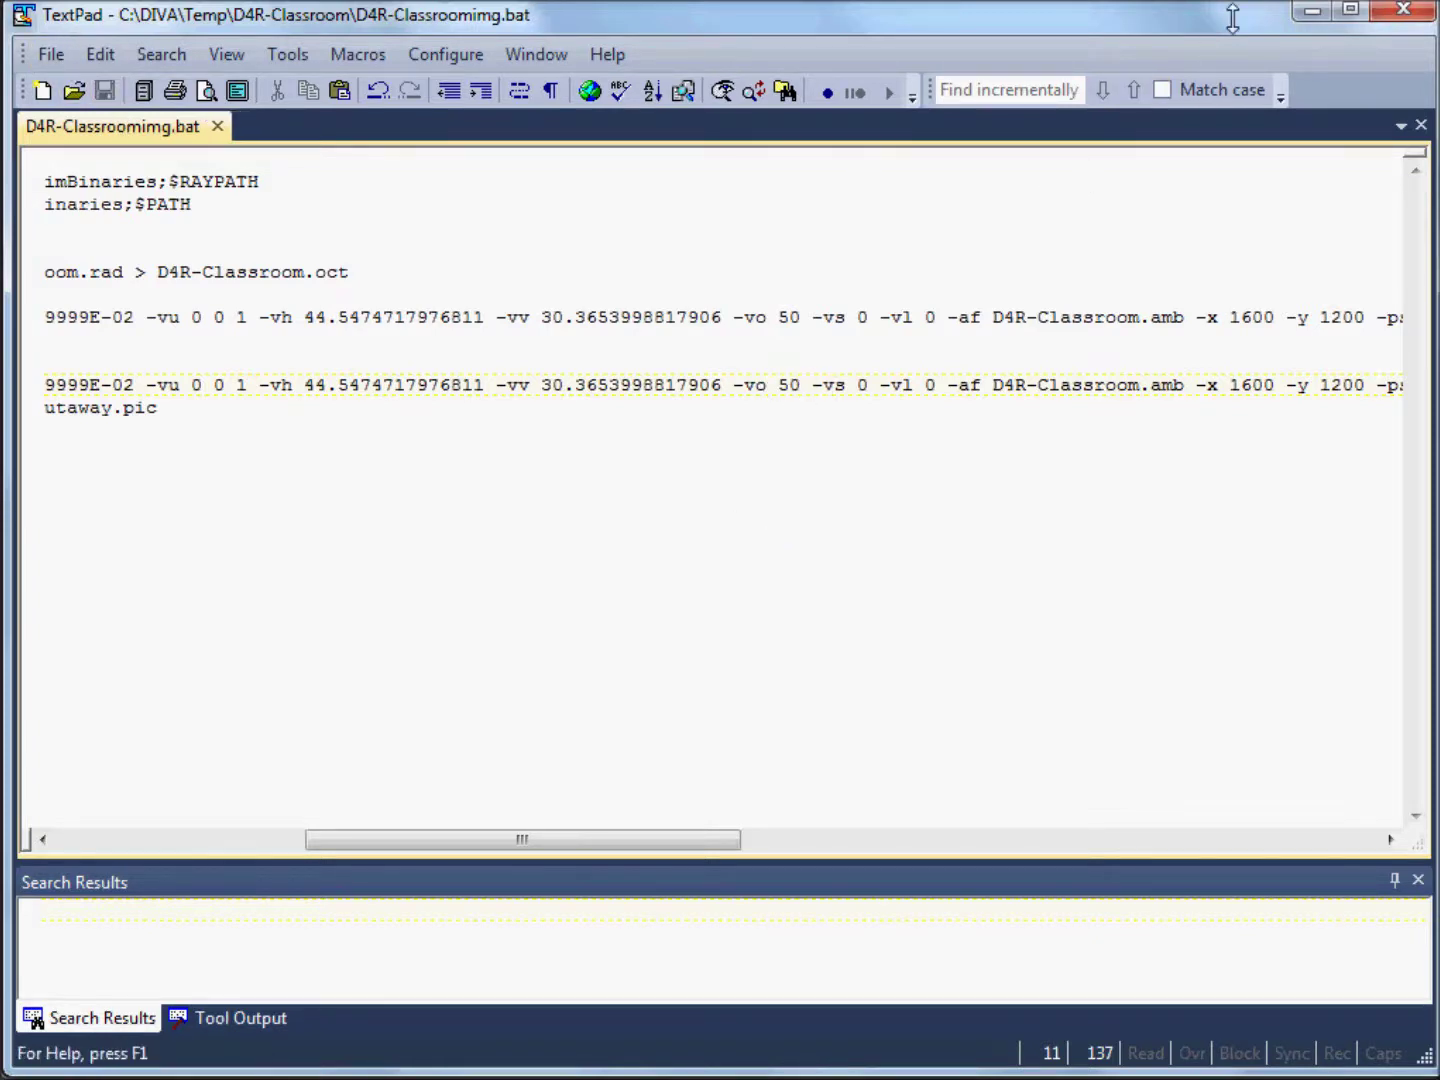
click(1311, 10)
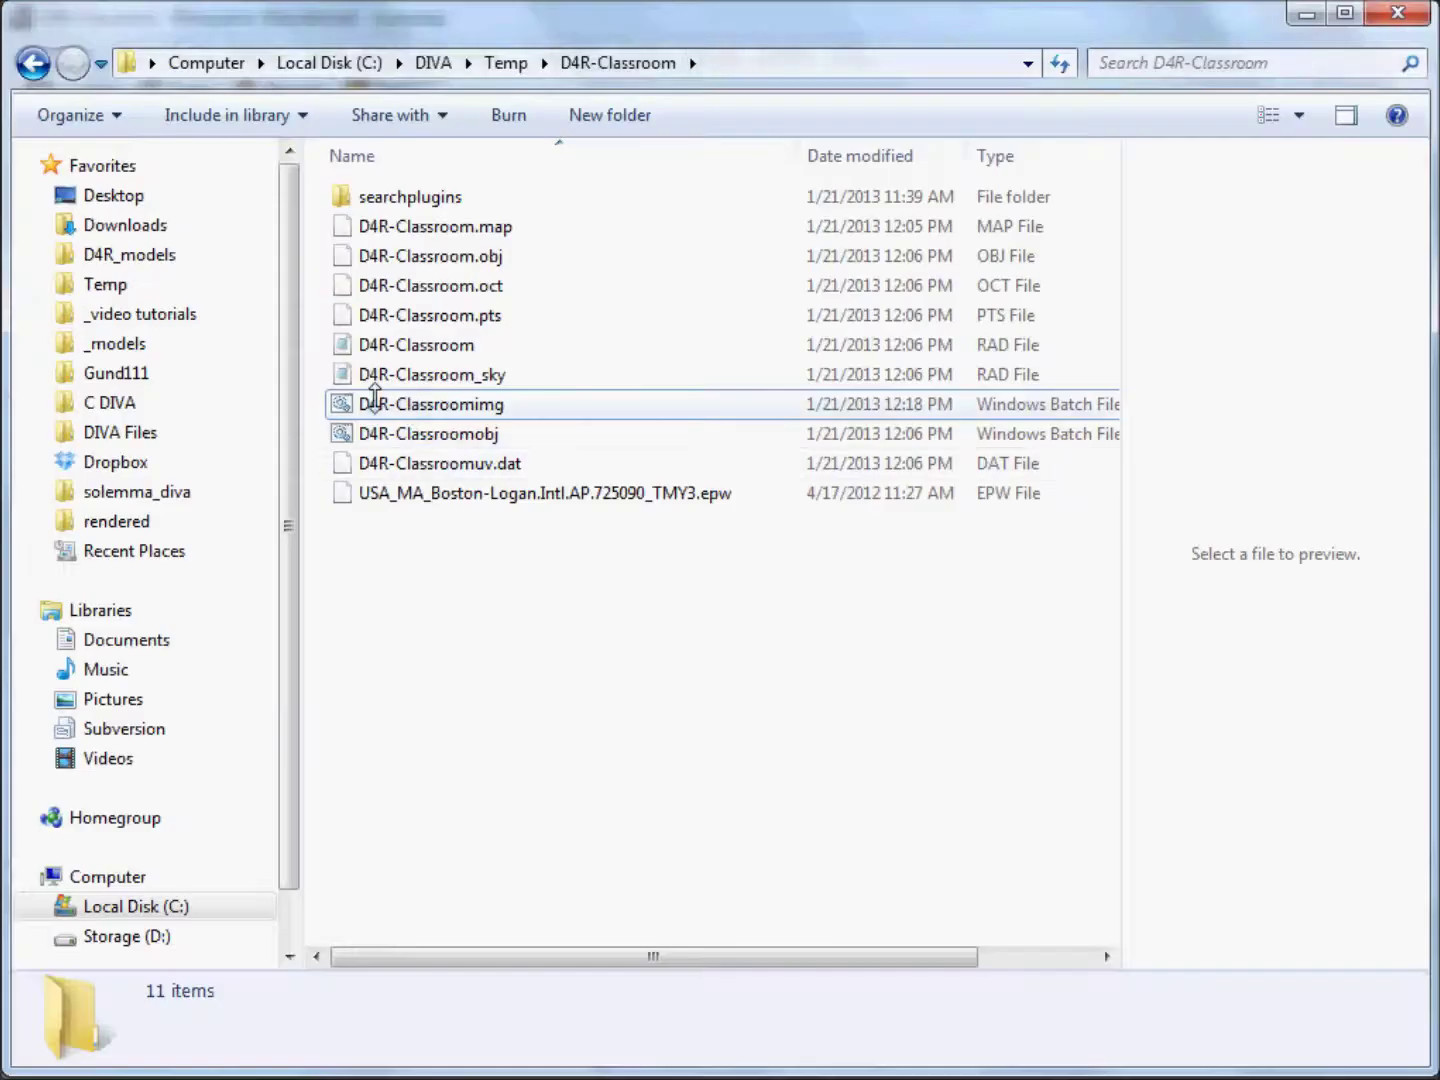
double_click(431, 404)
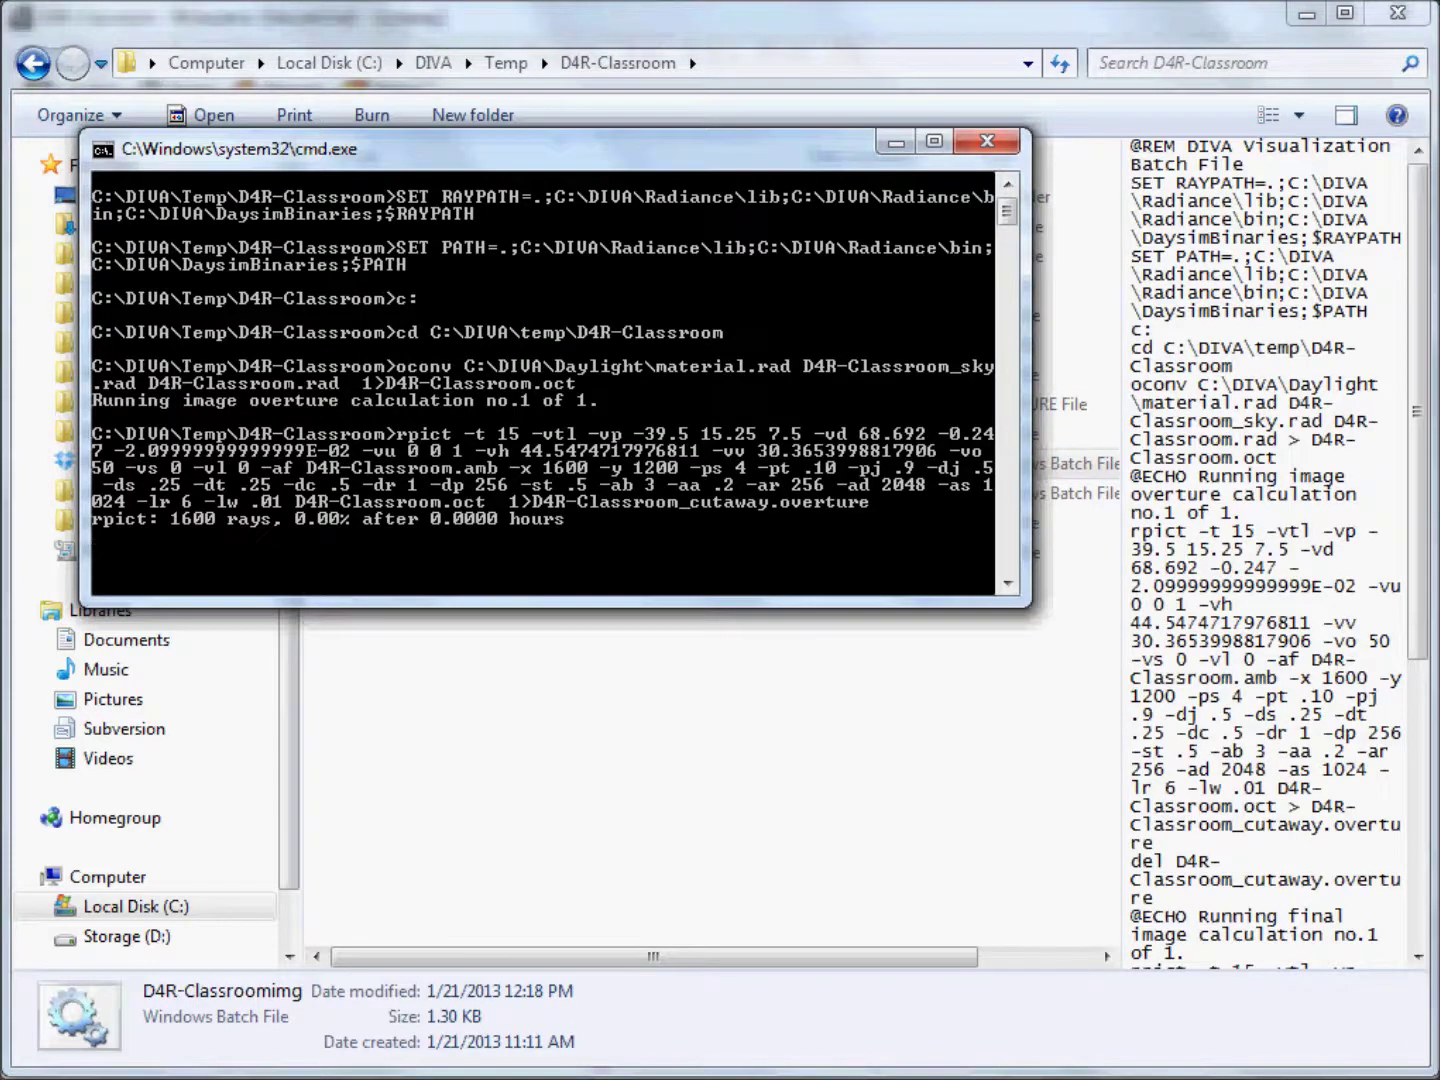